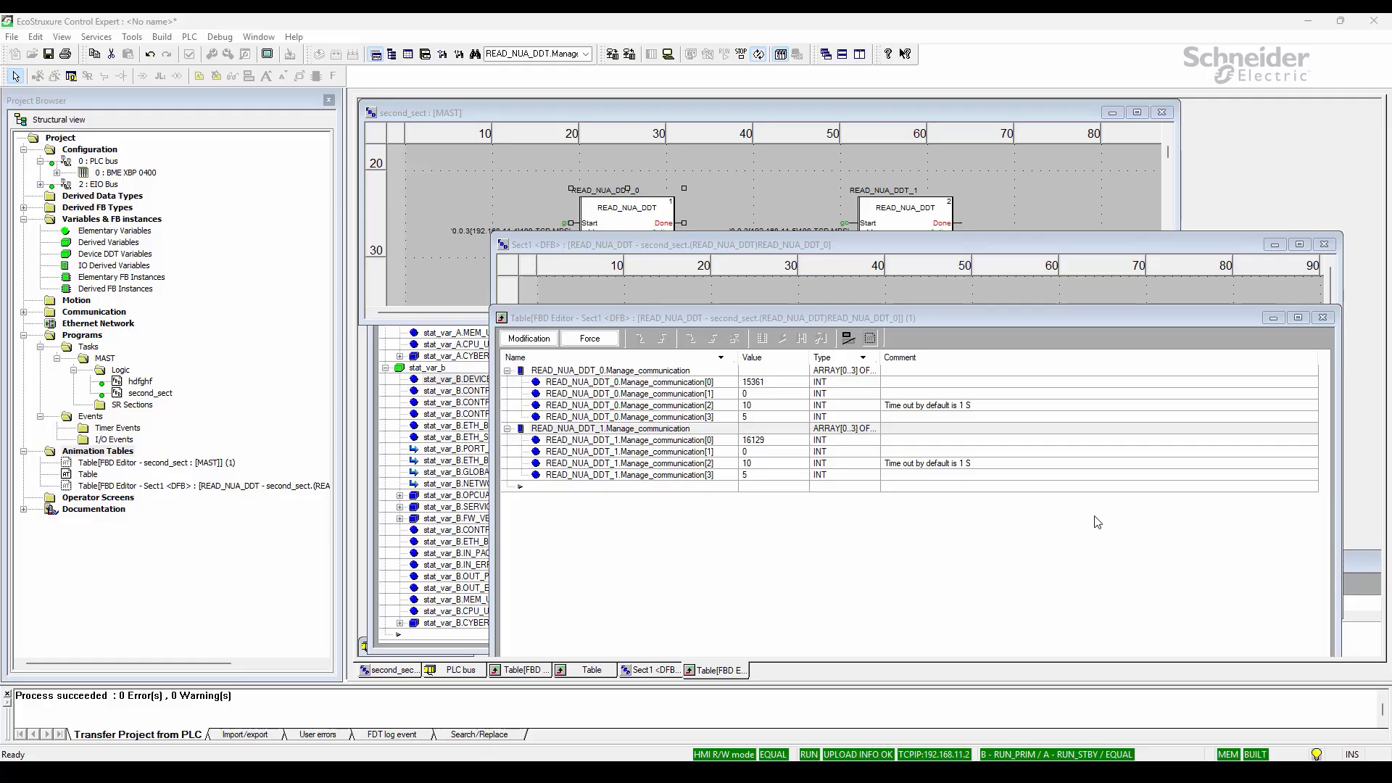
Open the PLC bus to view the rack, and check the other Control Expert instance's animation tables
double_click(105, 161)
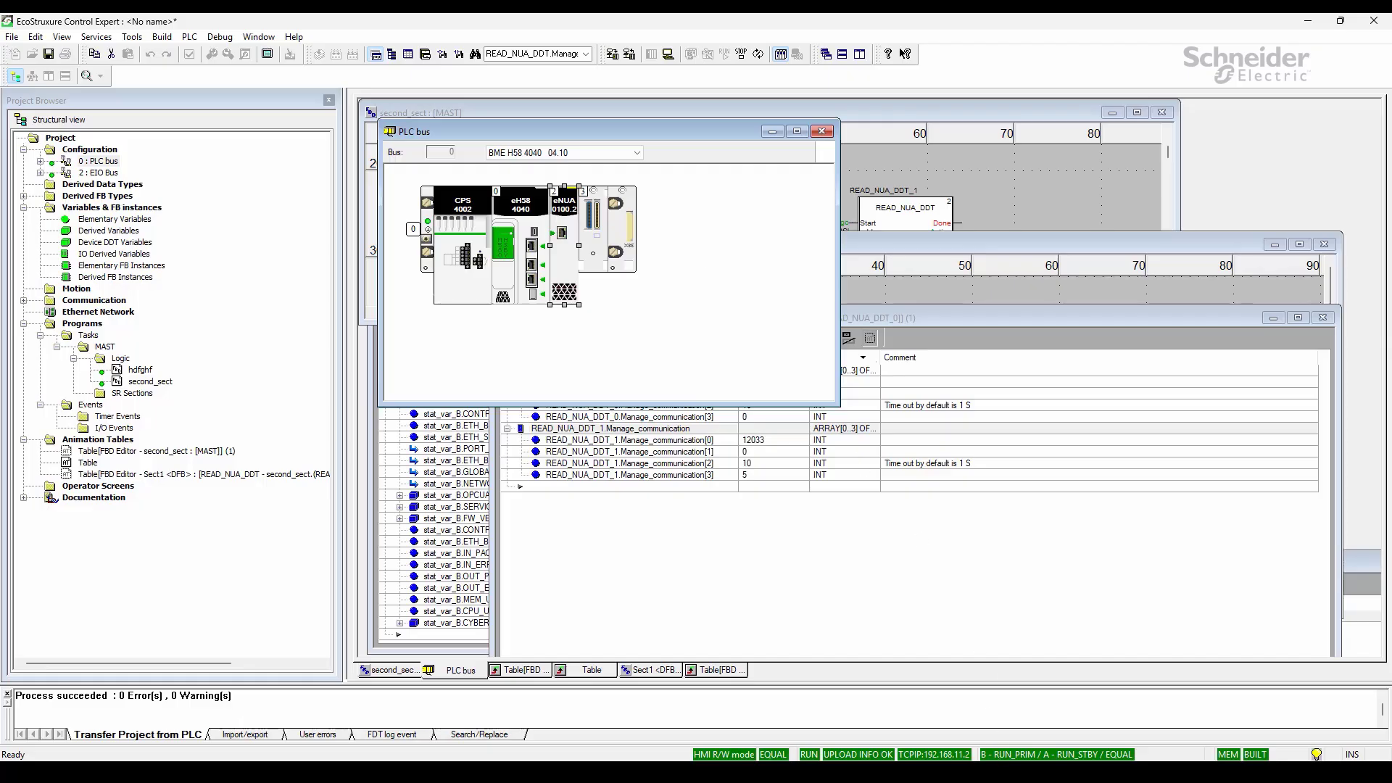
drag(1255, 97, 711, 83)
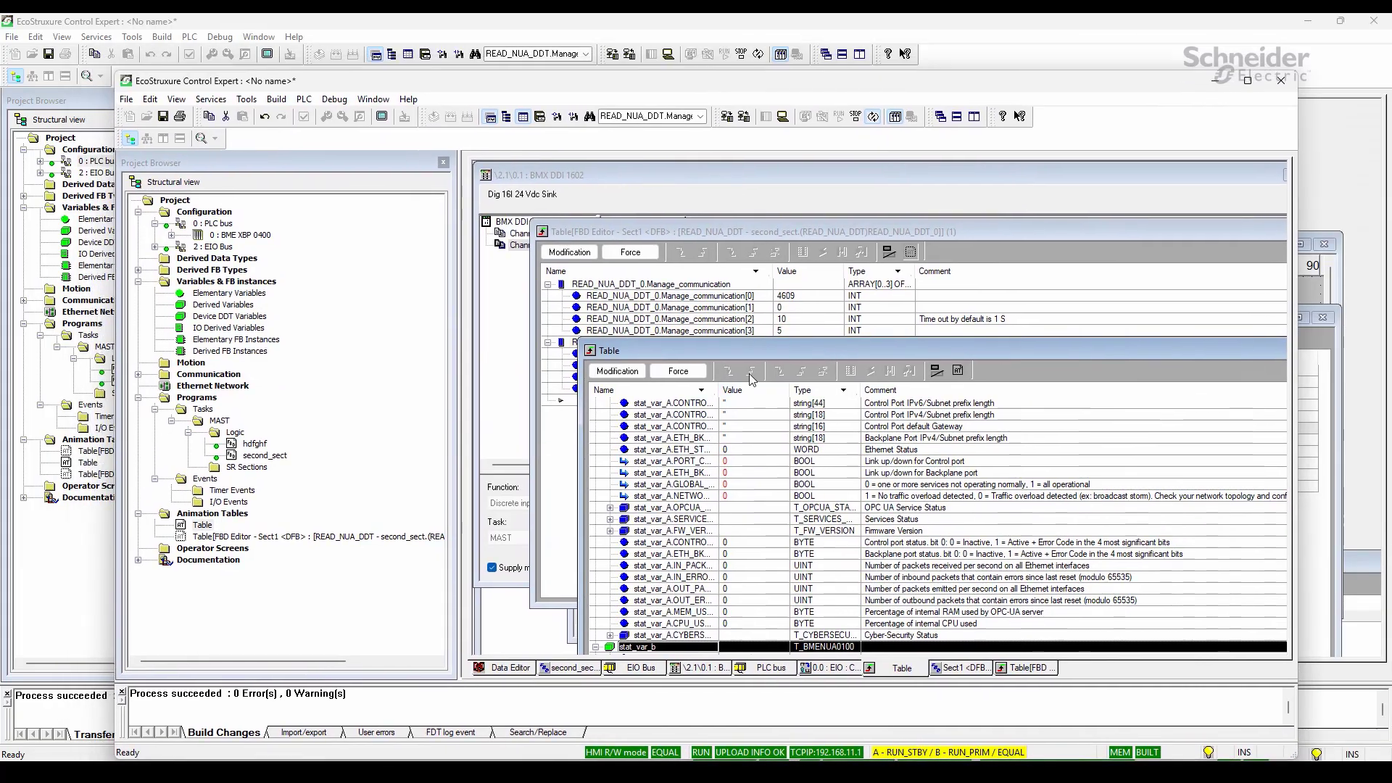
key(alt+Tab)
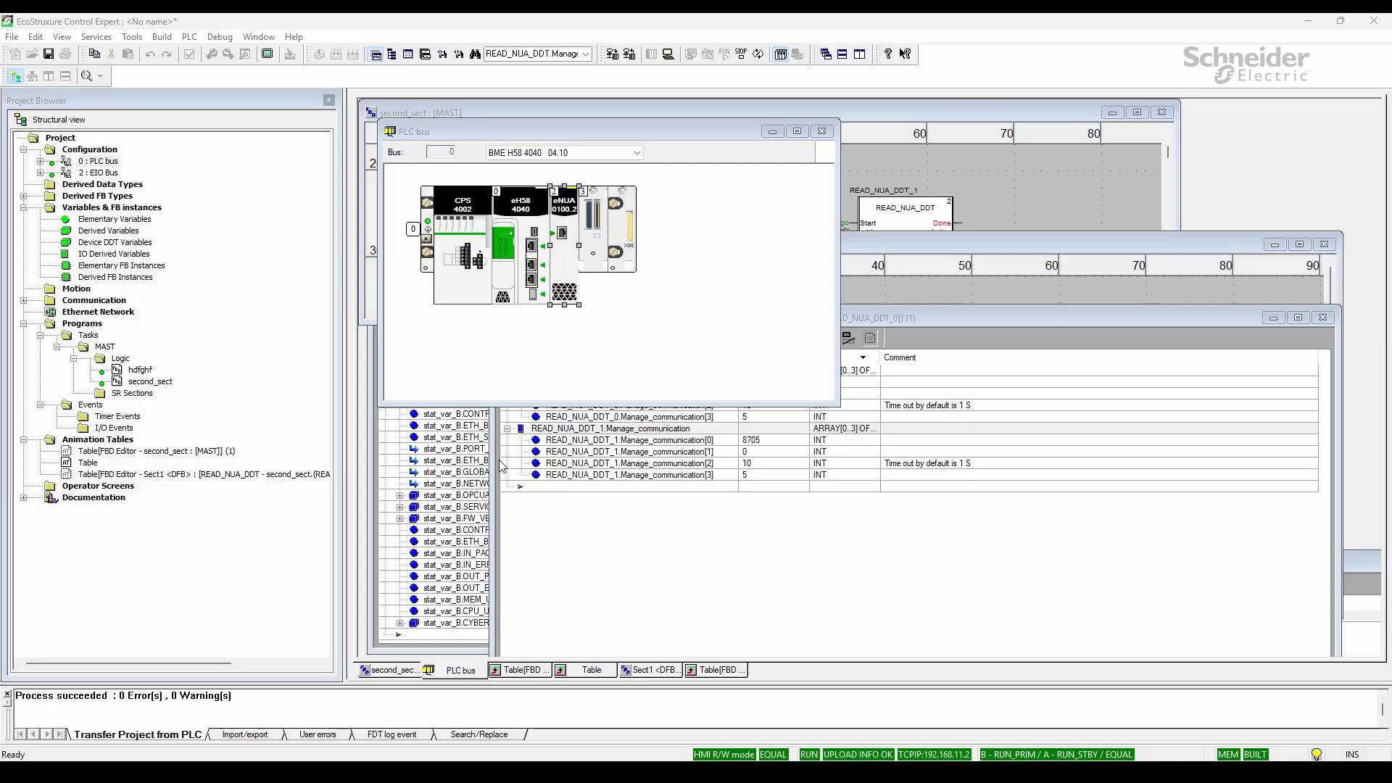
Examine the stat_var_A and stat_var_b status values in the second_sect animation table for the two READ_NUA_DDT blocks
click(916, 227)
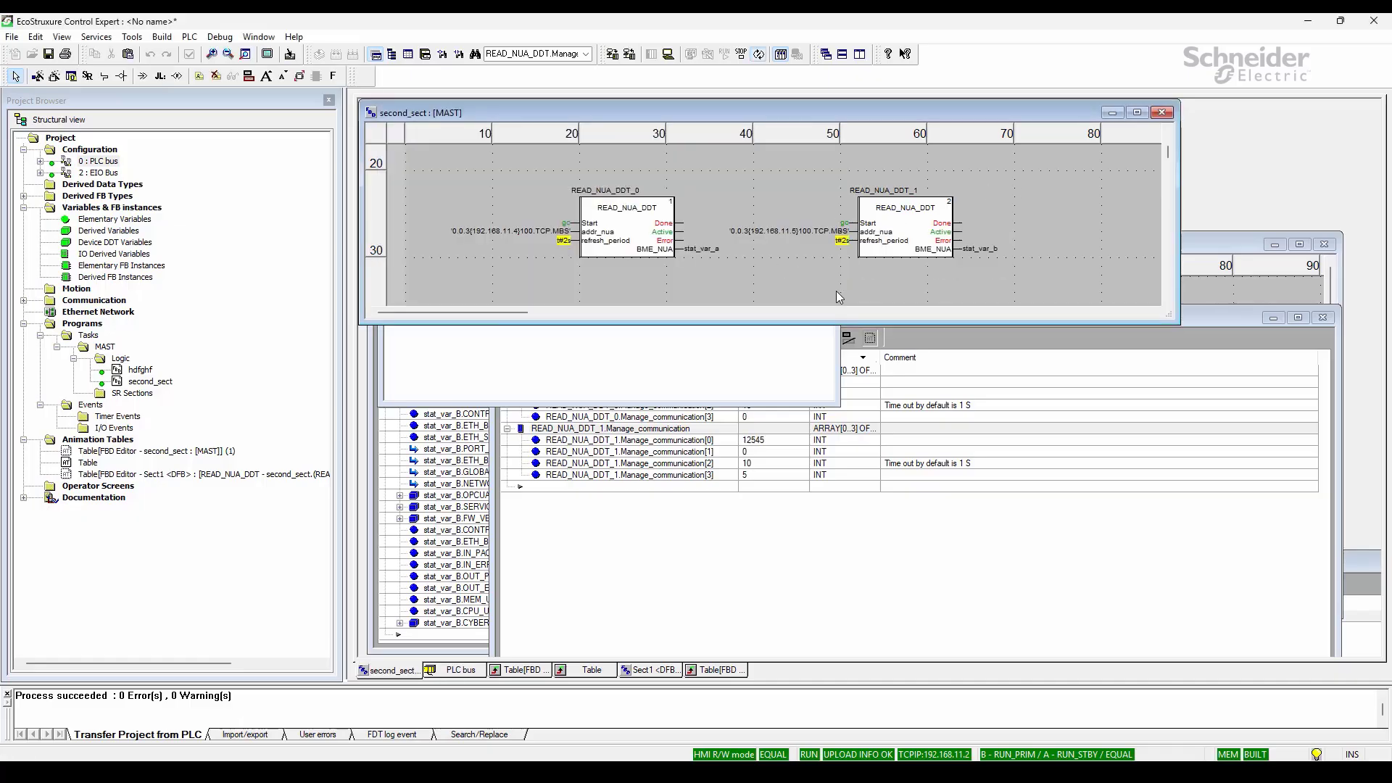
click(980, 249)
click(464, 472)
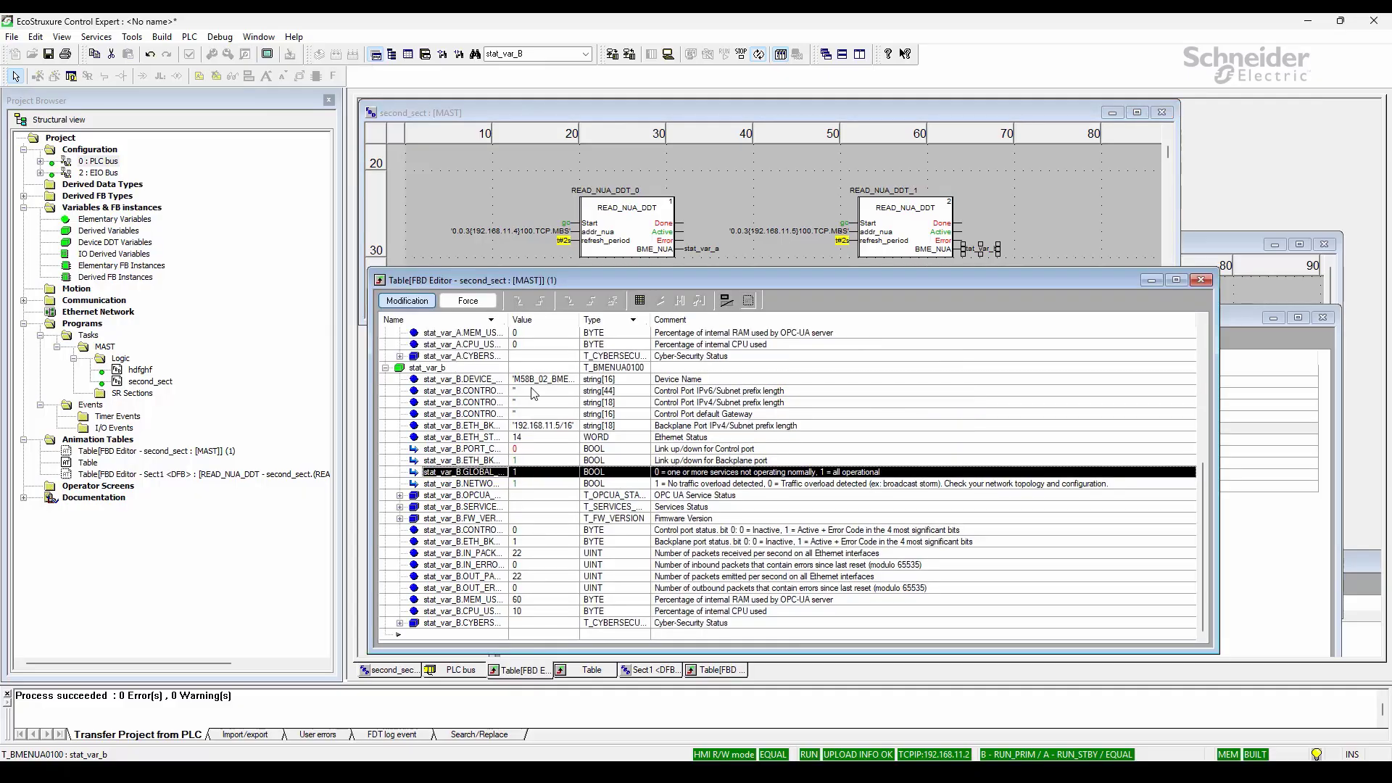
drag(1200, 507, 1207, 348)
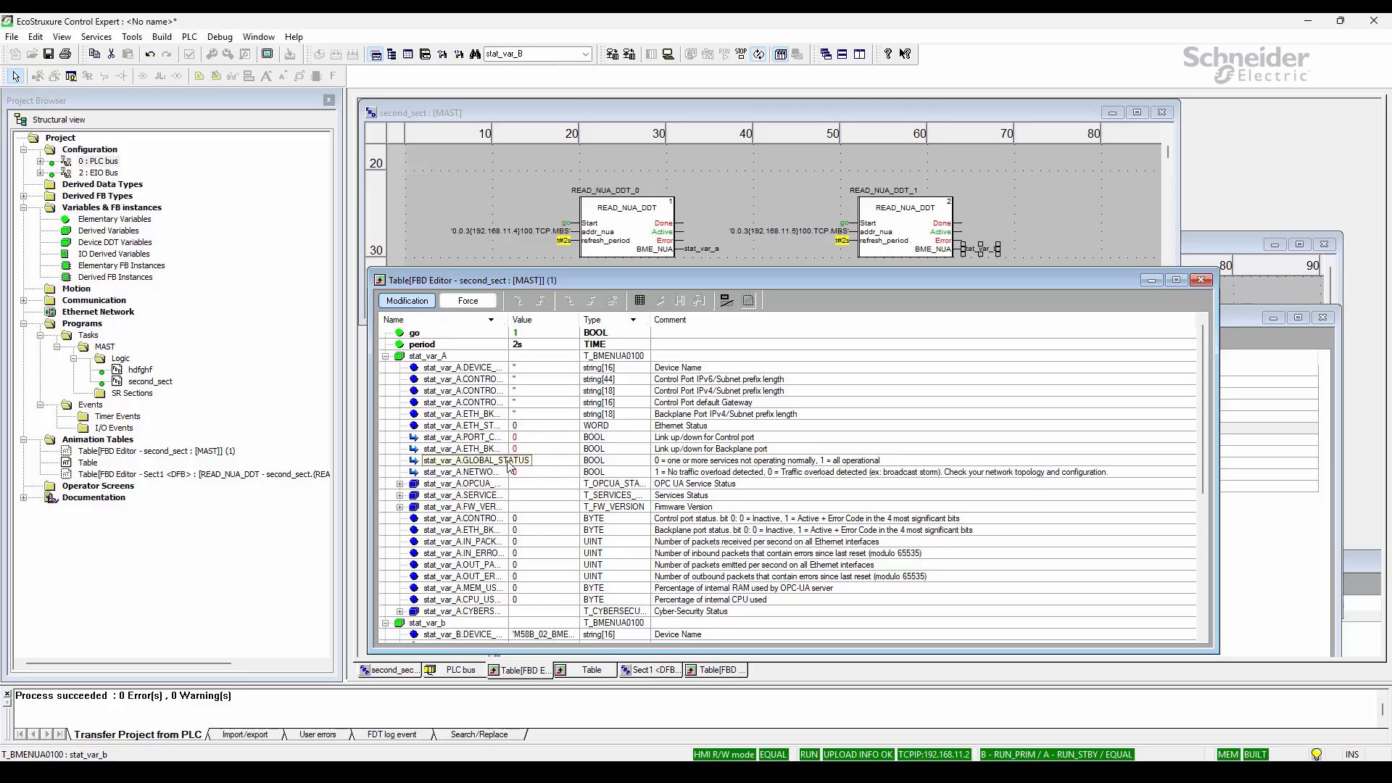
drag(1204, 437, 1195, 554)
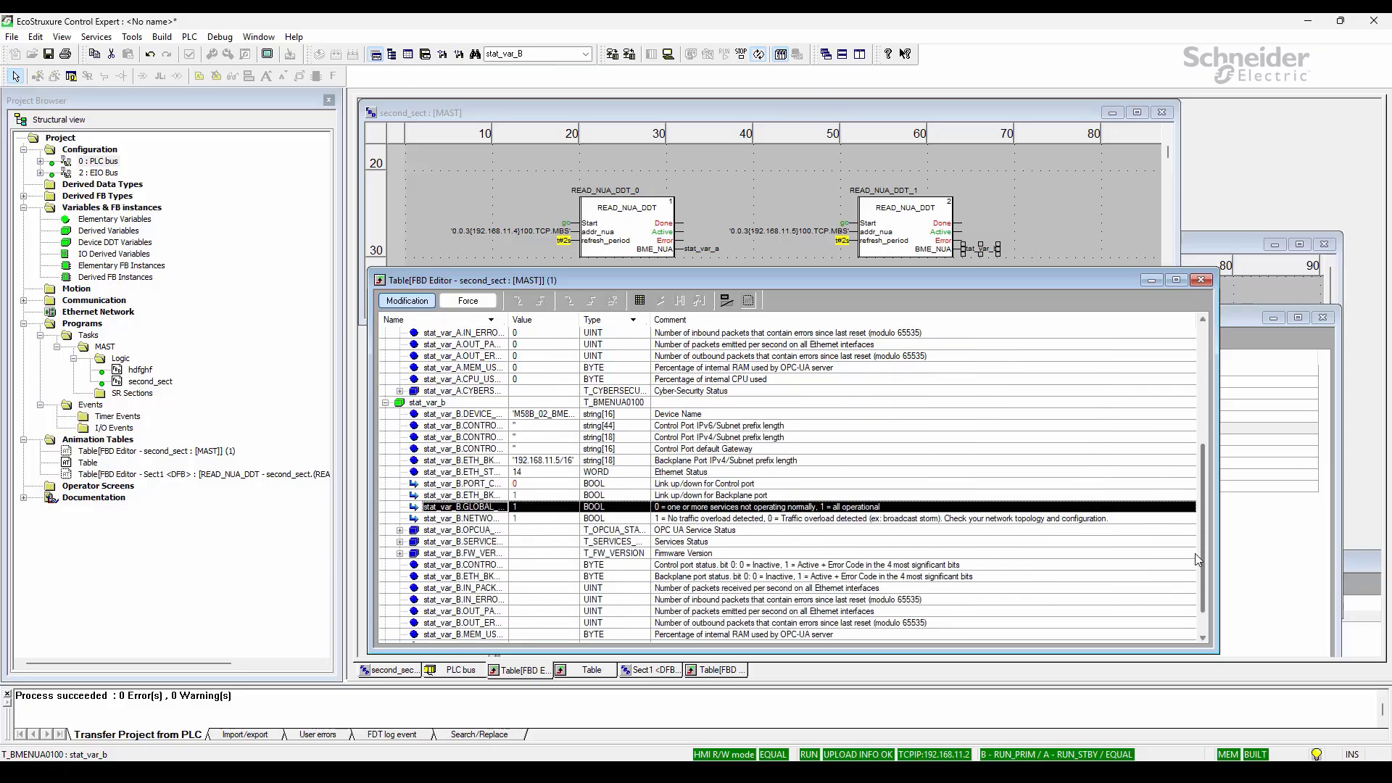
scroll(589, 474, down, 1)
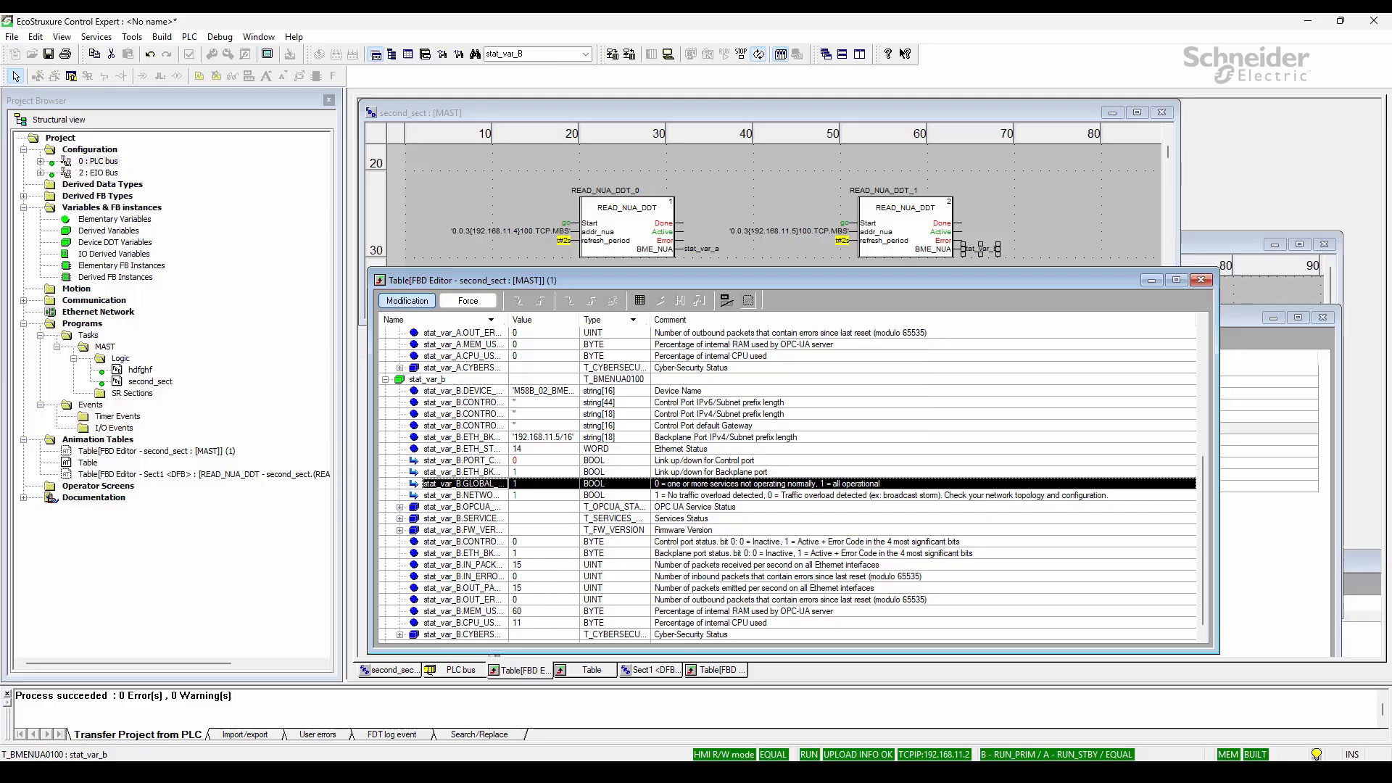
Switch to the Control Expert instance connected to 192.168.11.1 and maximize its animation table to monitor both status variables
drag(1389, 73, 520, 65)
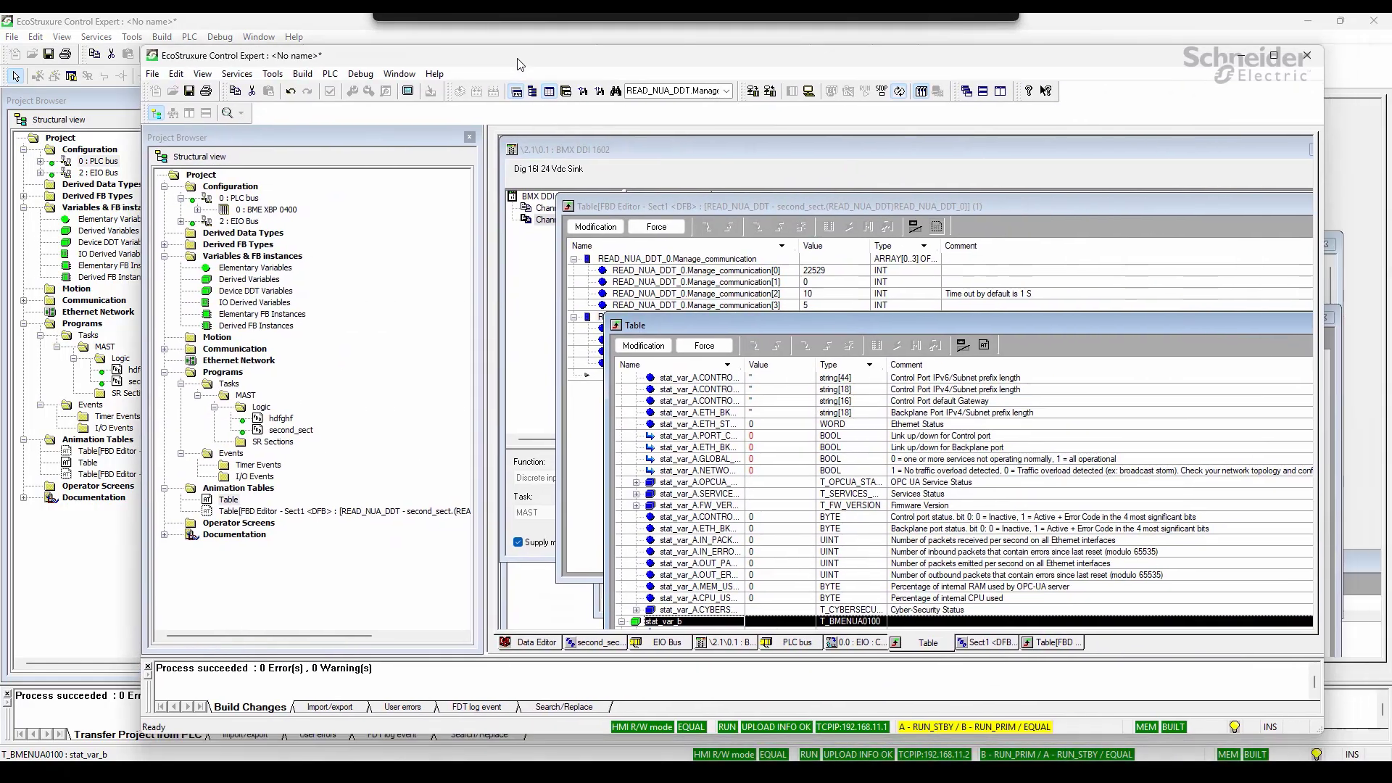
click(1274, 57)
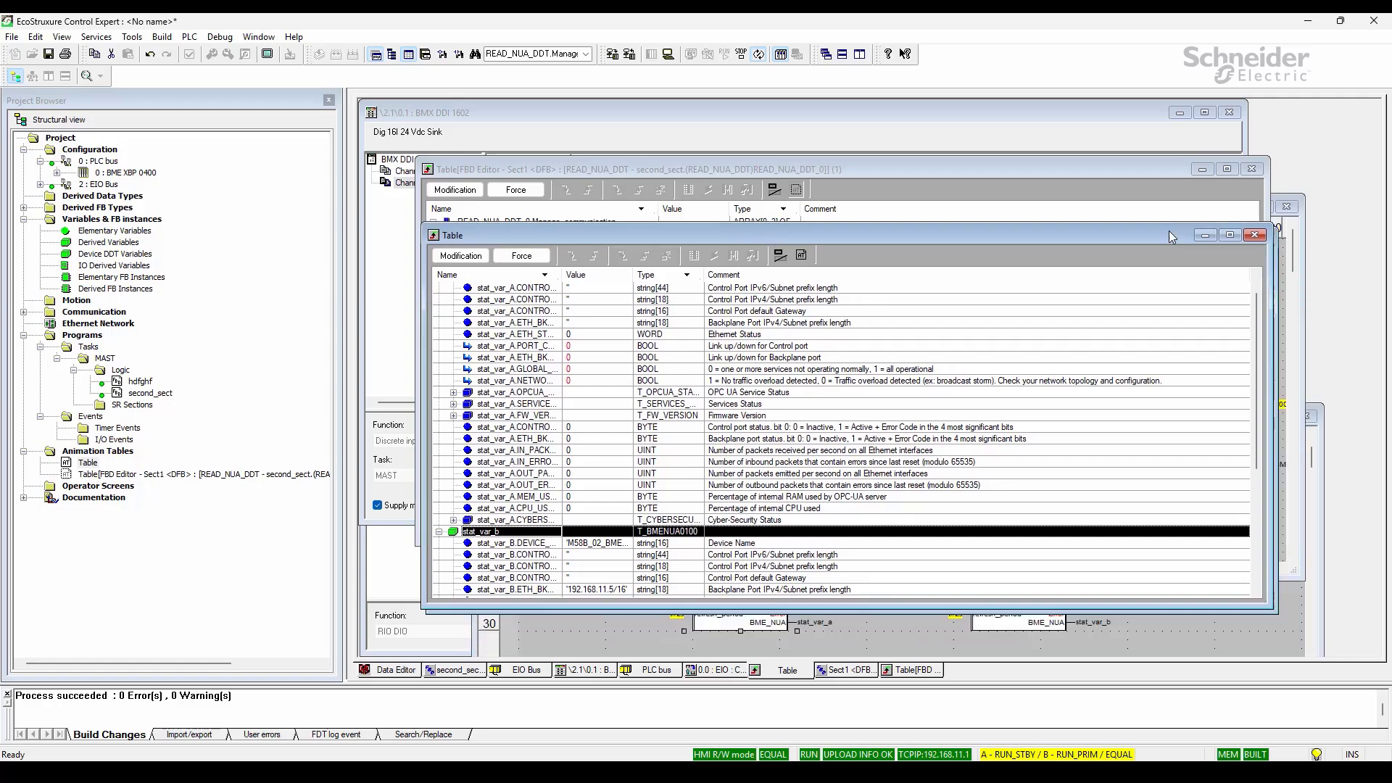
click(1230, 235)
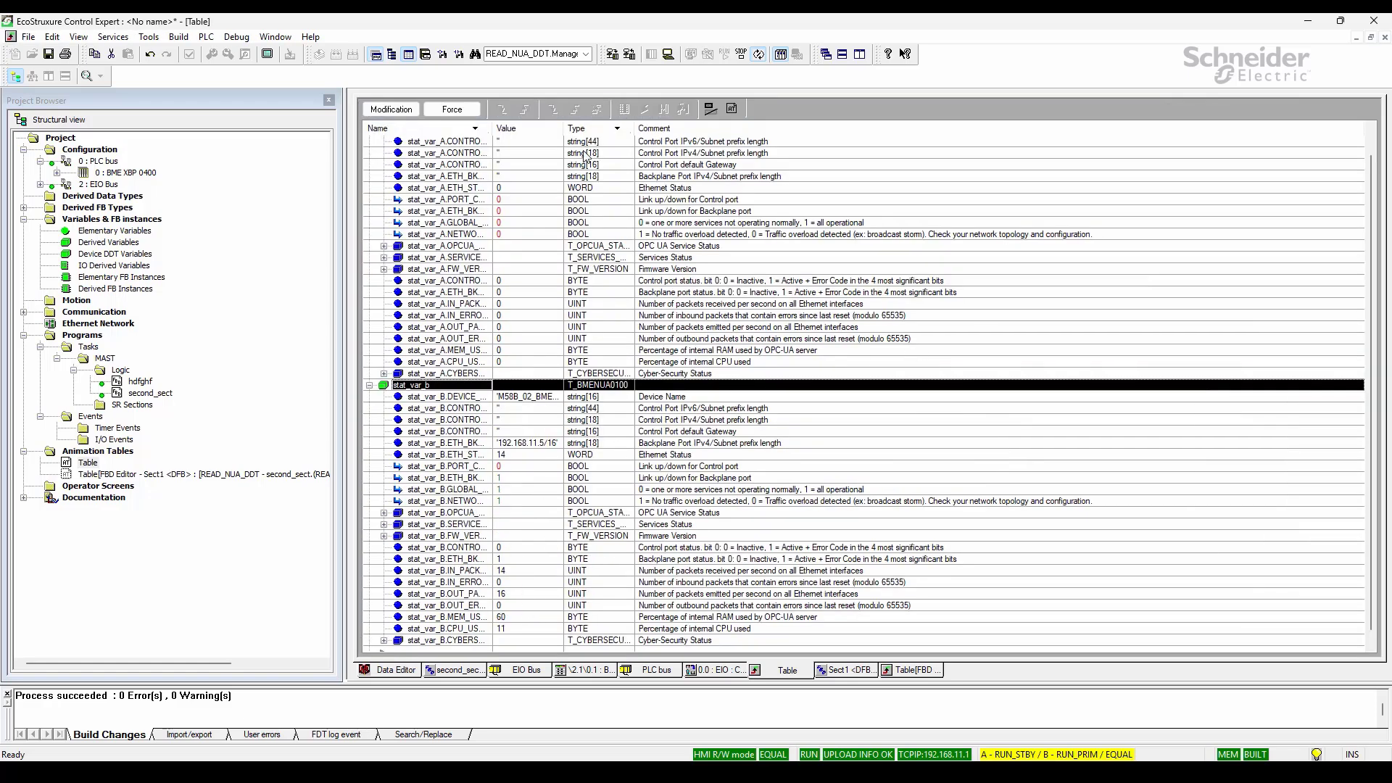
key(alt+Tab)
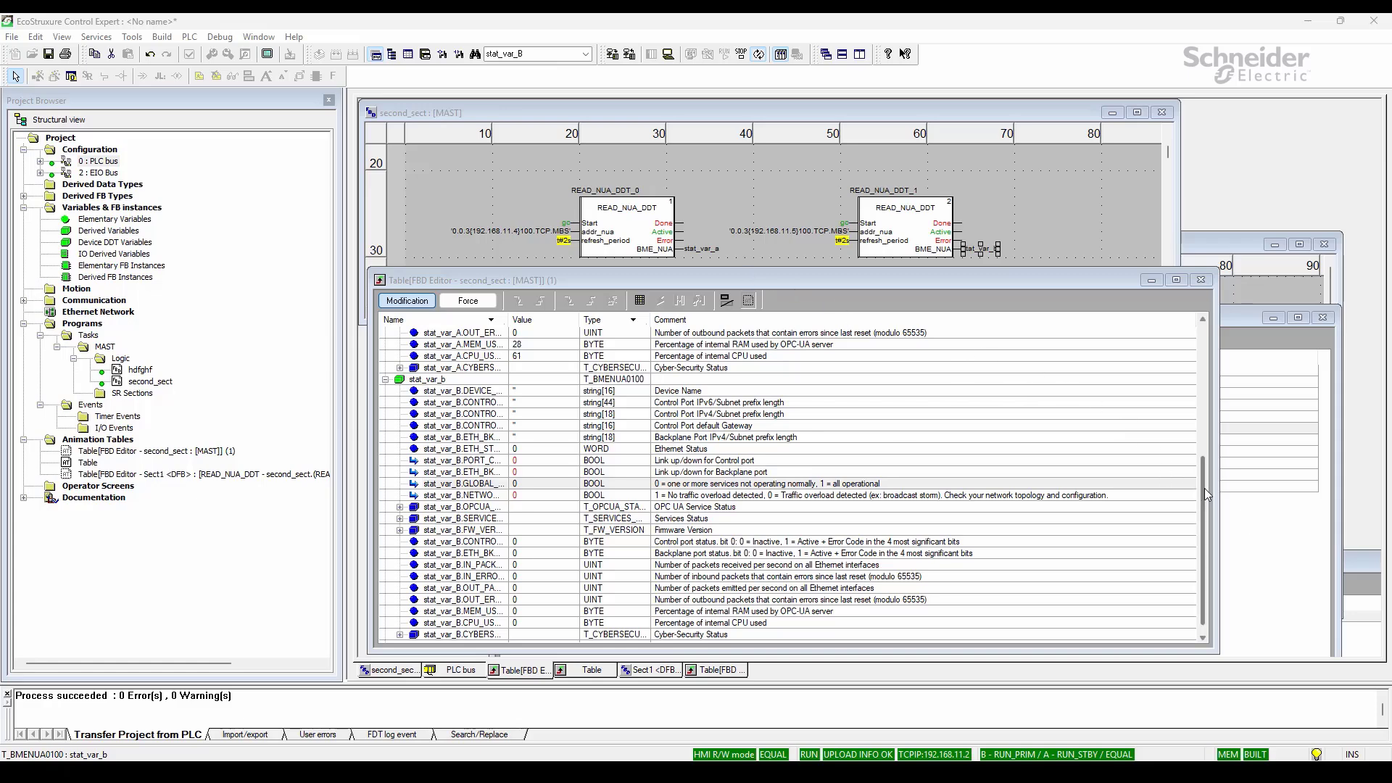
Review the stat_var_A values in the second_sect animation table and compare them with the other instance's table
drag(1204, 489, 1186, 417)
scroll(1186, 417, up, 4)
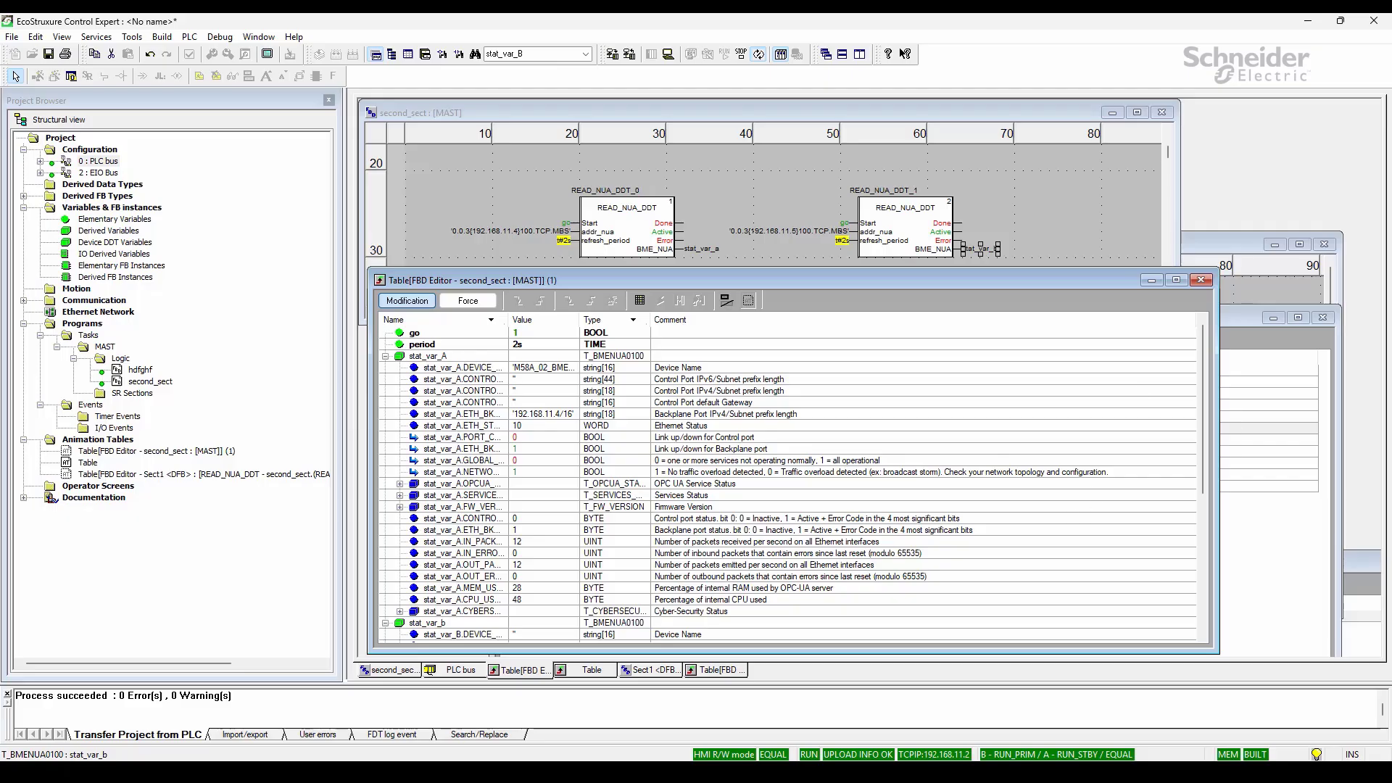
key(alt+Tab)
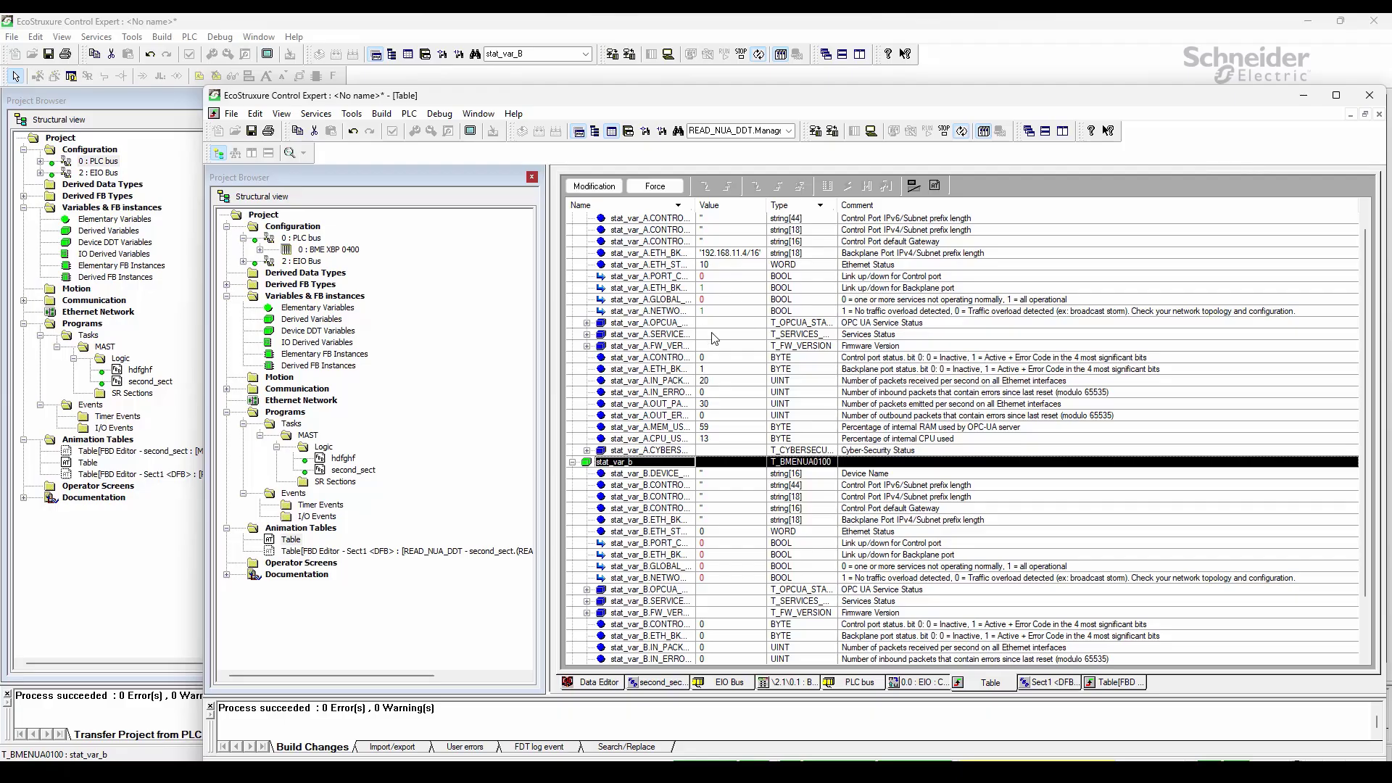
key(alt+Tab)
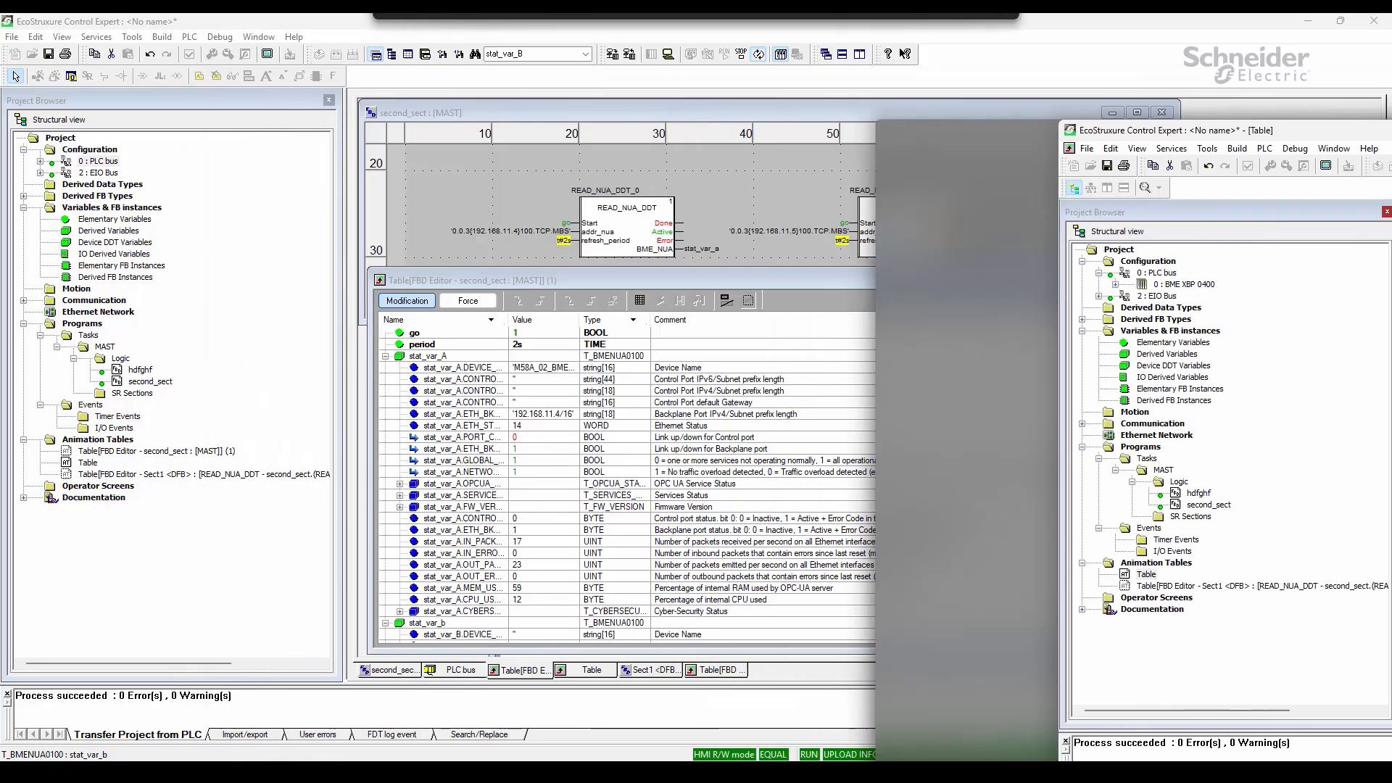
Refine the READ_NUA_DDT_0 block in second_sect and open the animation table of its Sect1 DFB section
right_click(637, 221)
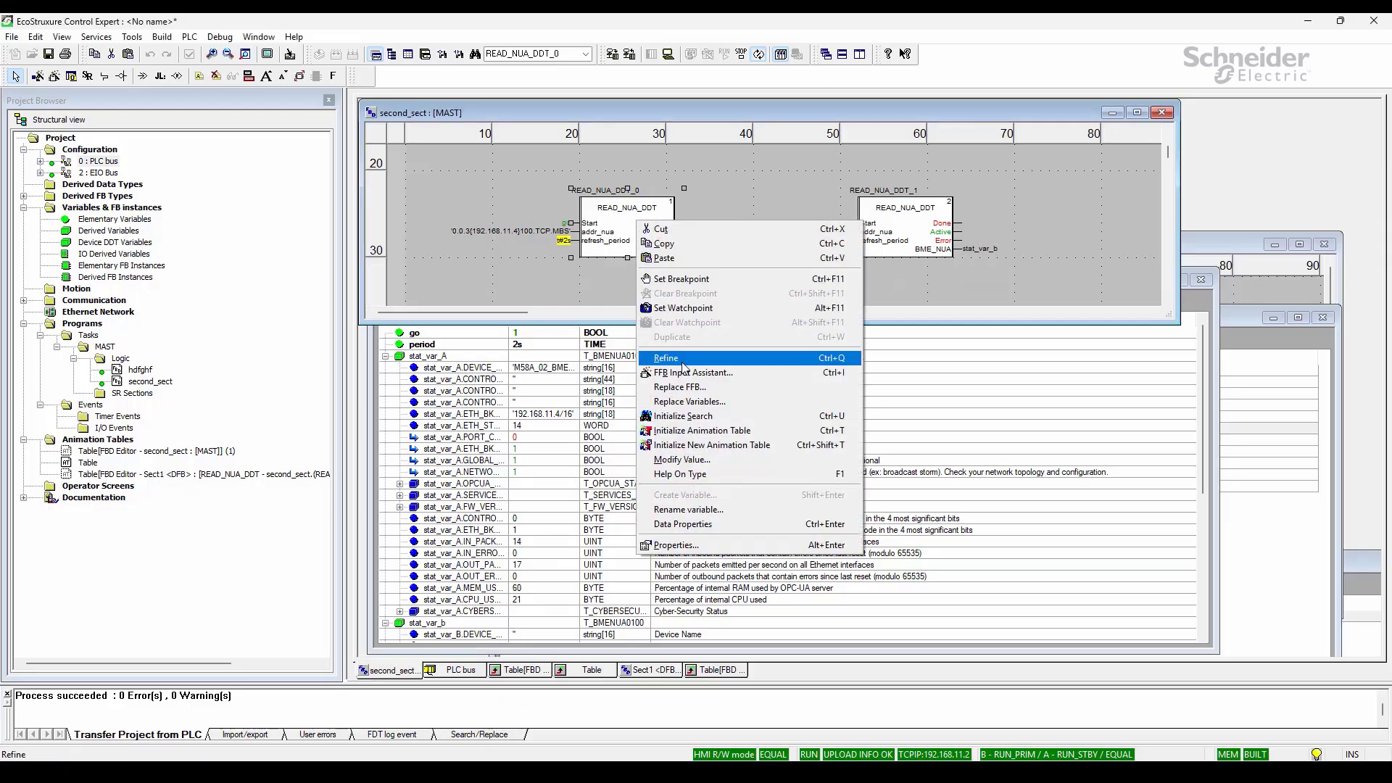
click(682, 358)
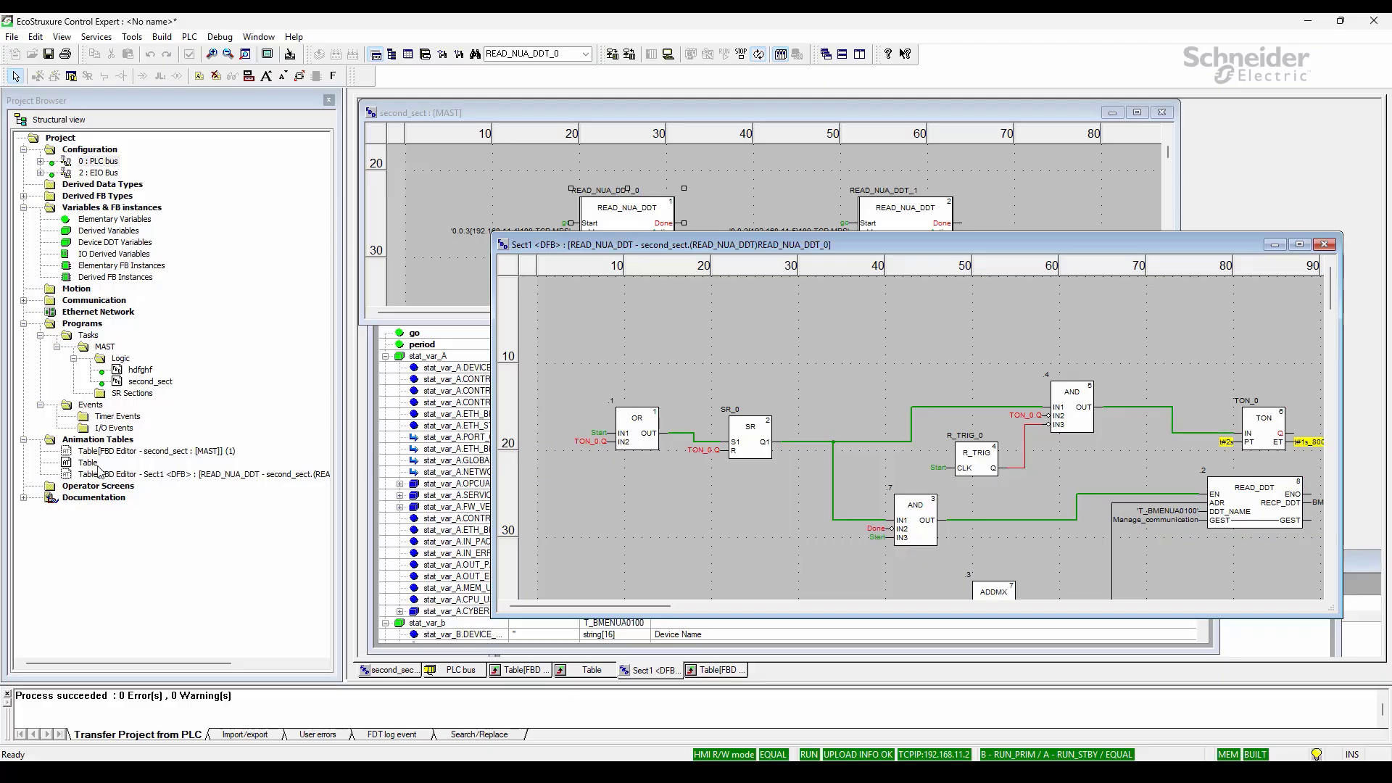
double_click(337, 475)
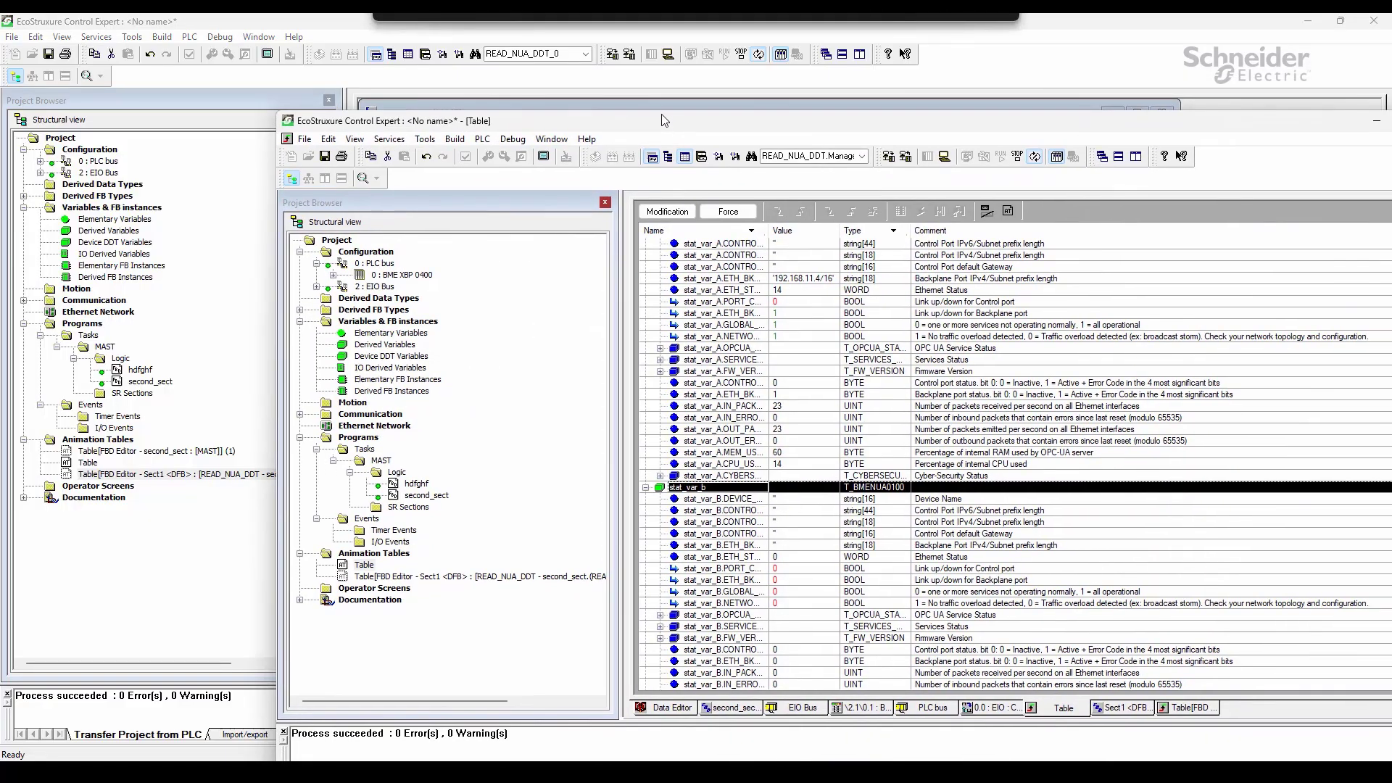
Open the Sect1 DFB animation table in the other Control Expert instance to examine its Manage_communication values
drag(665, 120, 632, 102)
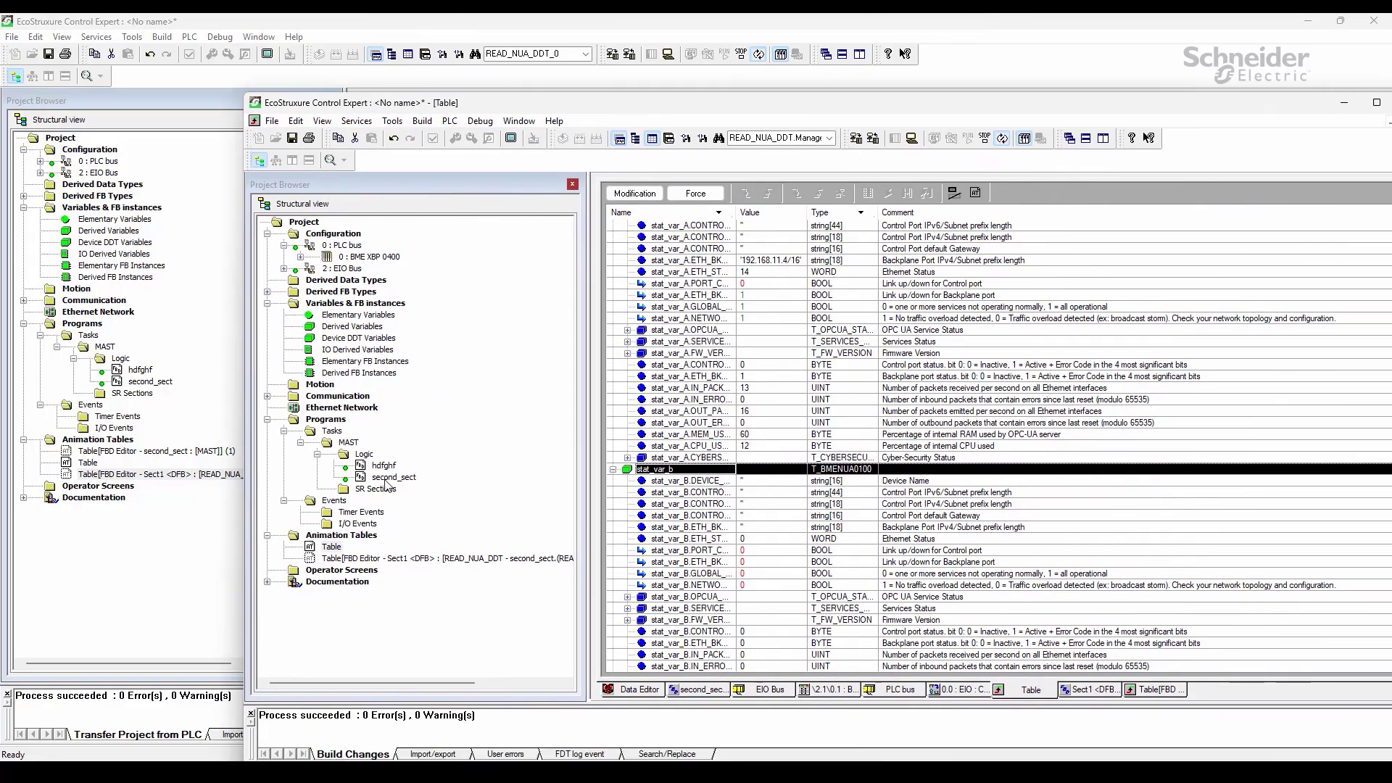
double_click(377, 558)
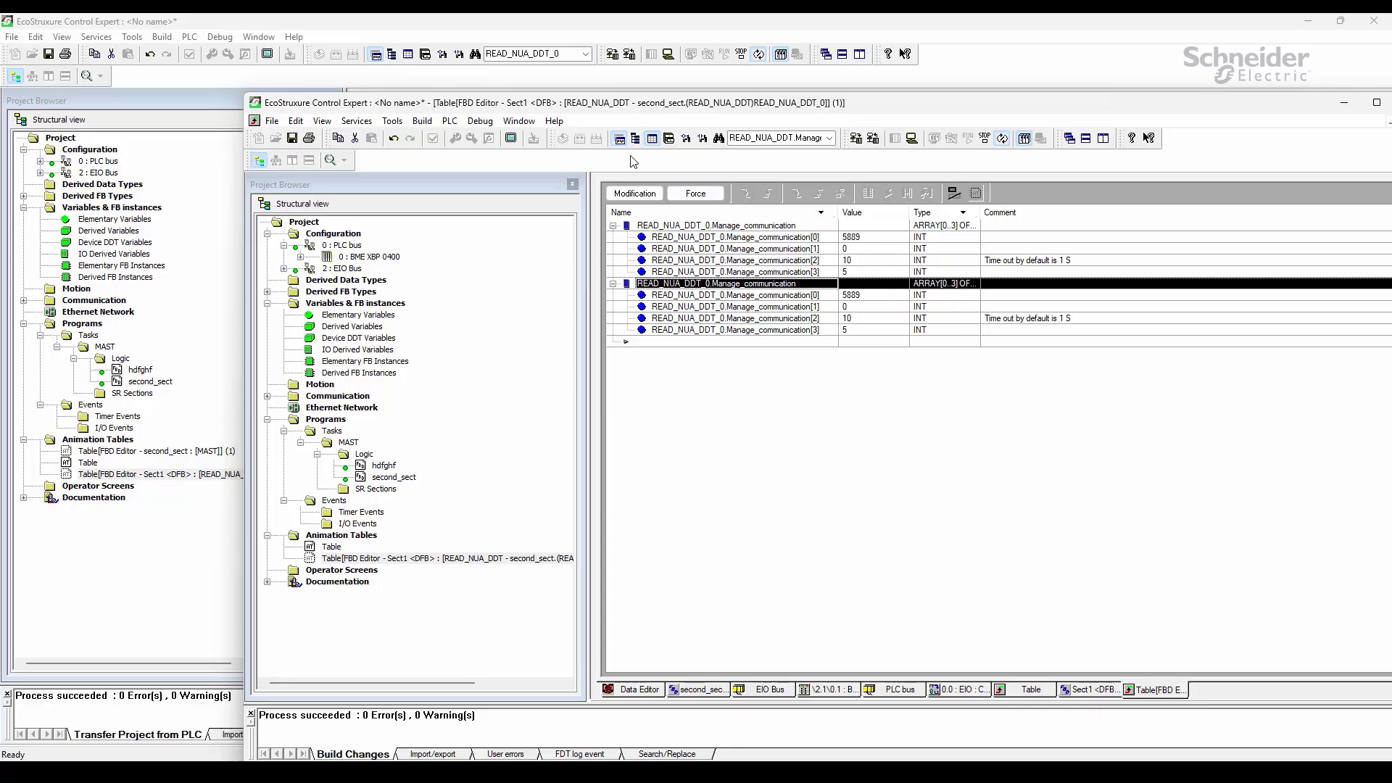
double_click(876, 106)
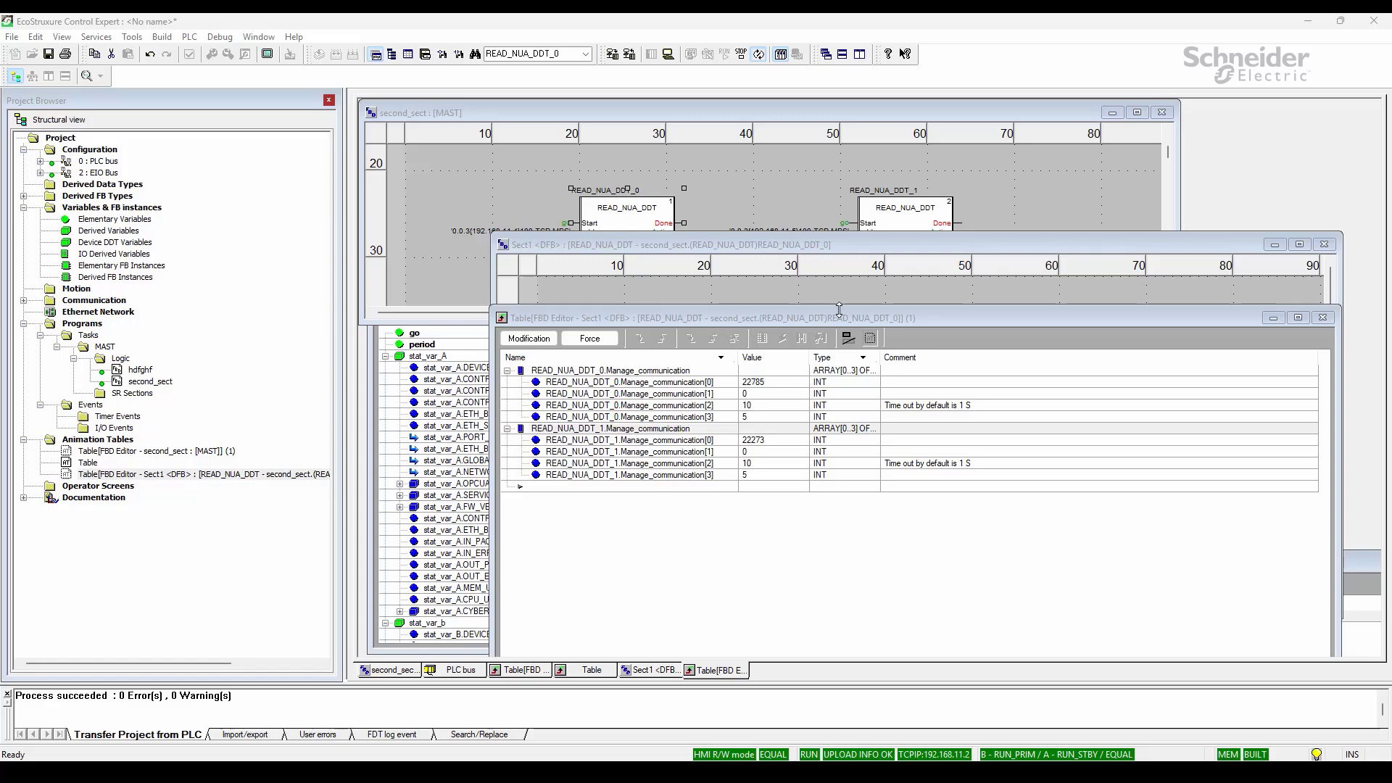
Open the PLC screen of the BME H58 4040 CPU from the PLC bus and swap the primary and standby controllers
drag(1123, 319, 1176, 294)
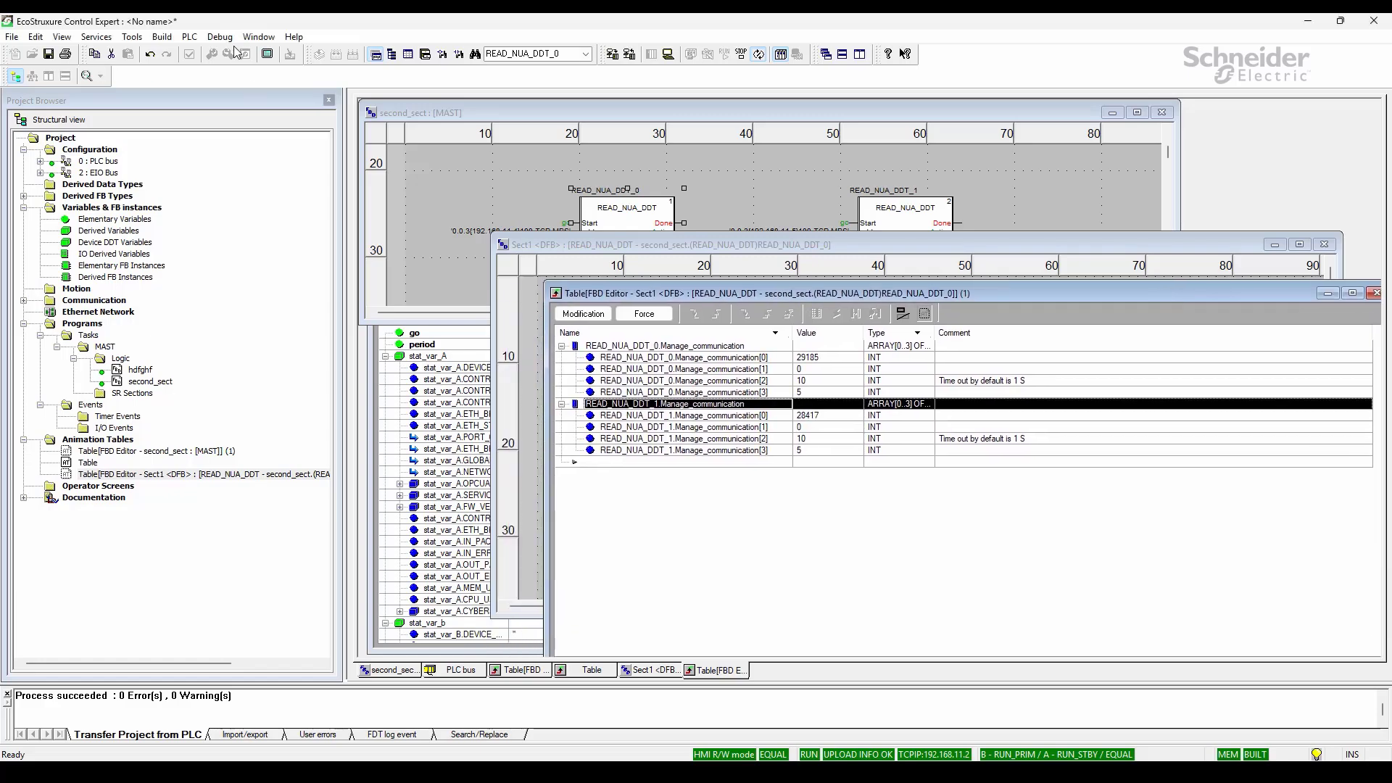
double_click(104, 161)
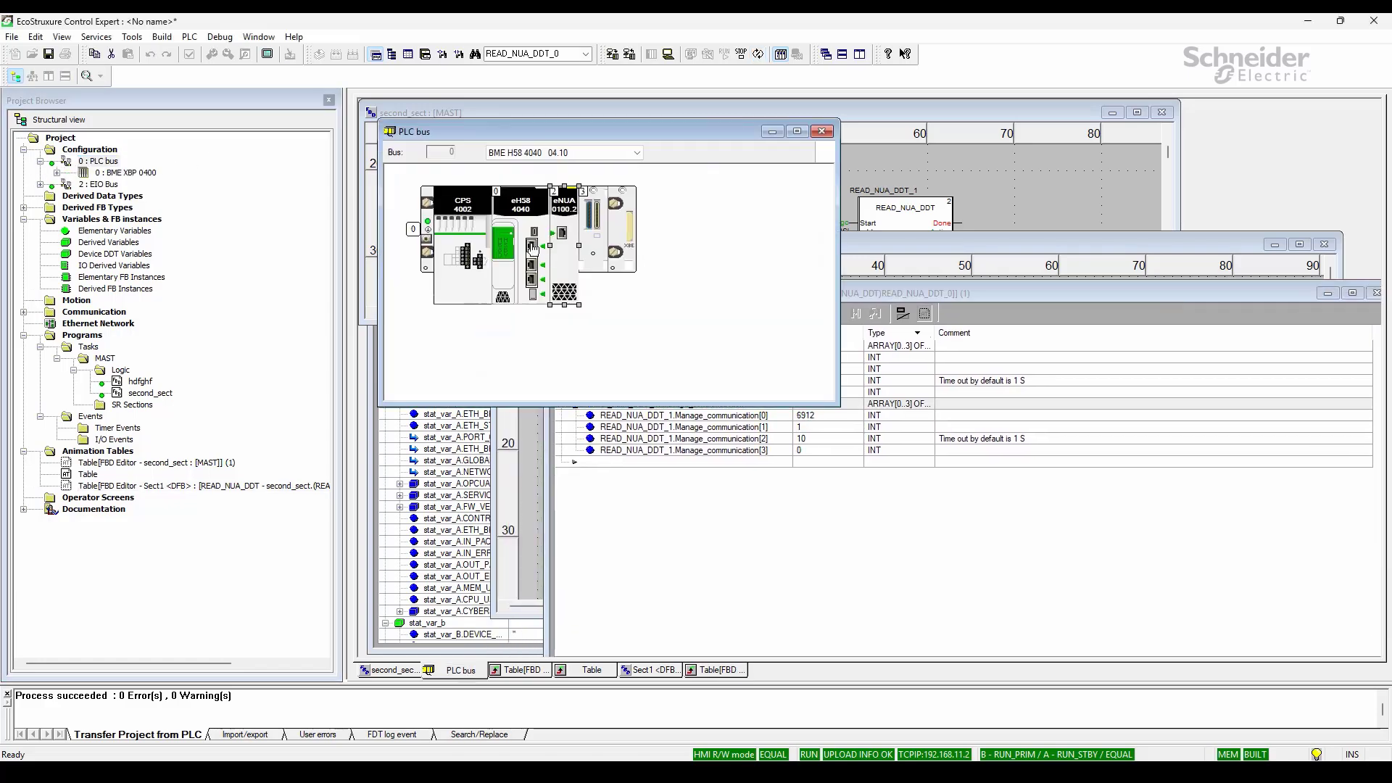
double_click(521, 206)
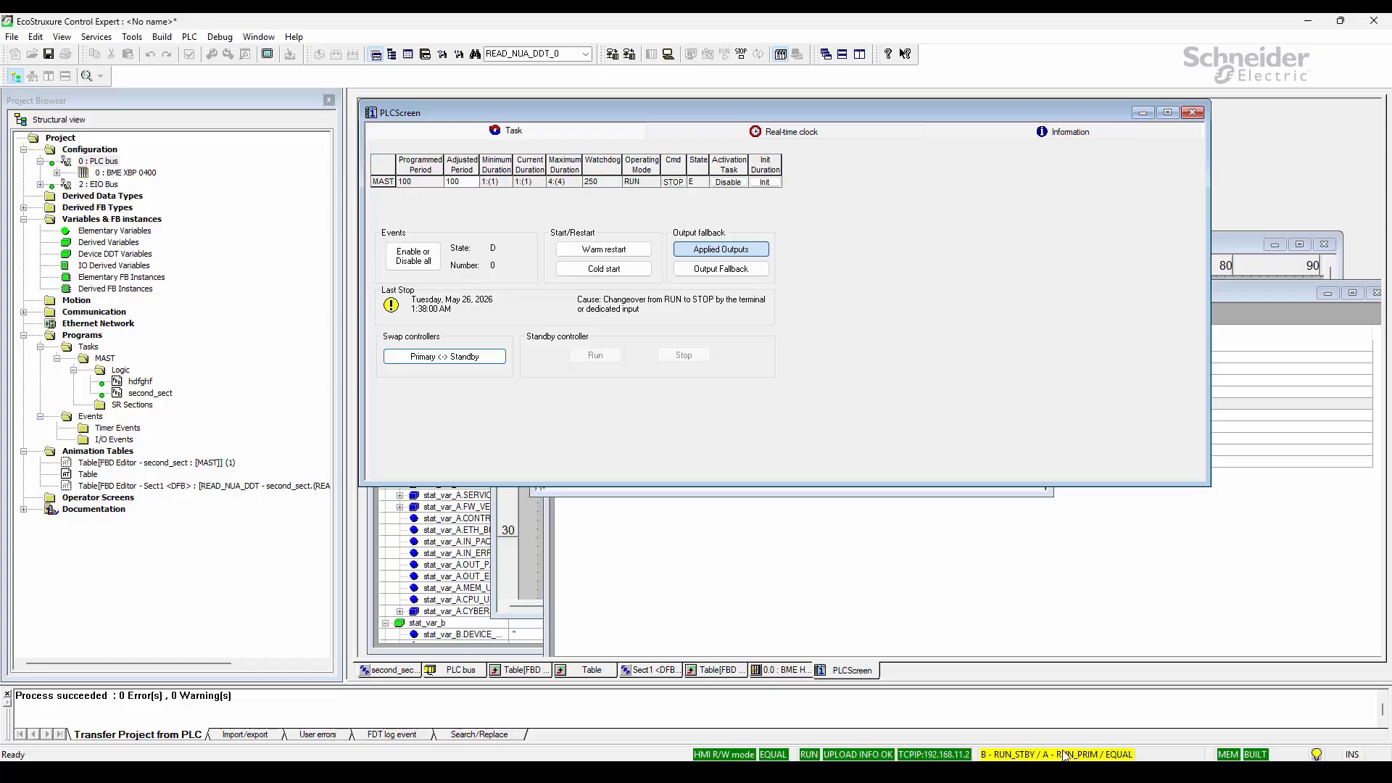
Check the Manage_communication values of both READ_NUA_DDT instances in the Sect1 animation table, and minimize that table
click(1036, 581)
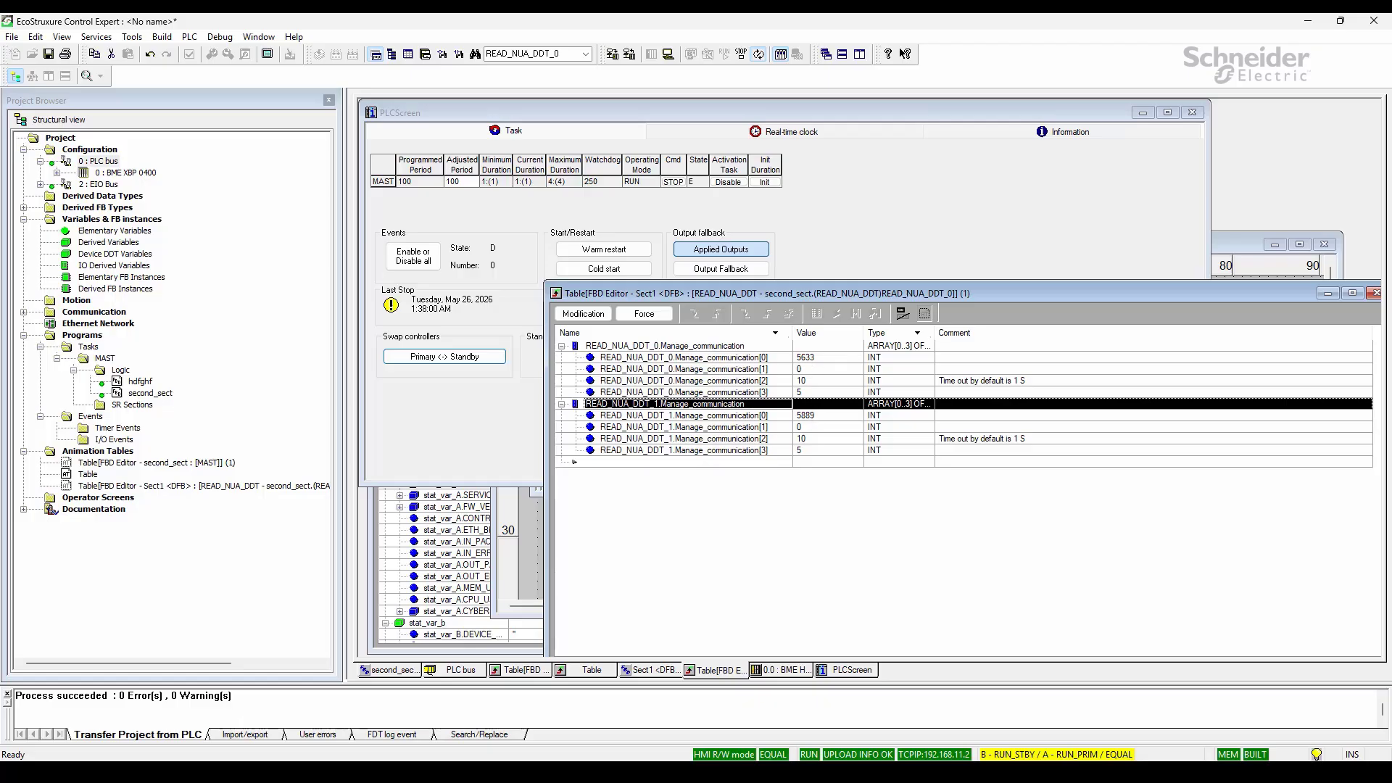
drag(1391, 120, 1391, 283)
click(1328, 293)
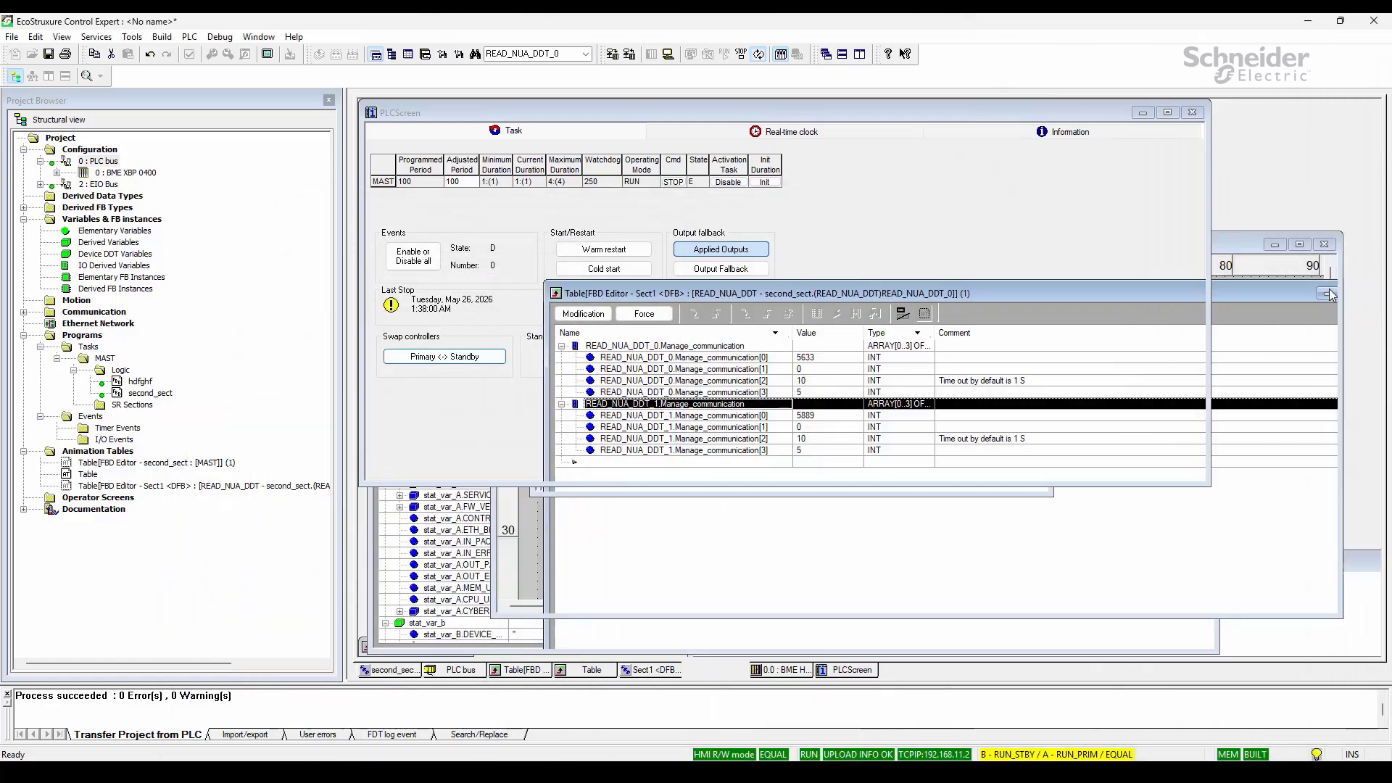
Compare the stat_var_A and stat_var_b values in the second_sect animation table with those in the other Control Expert instance
click(462, 580)
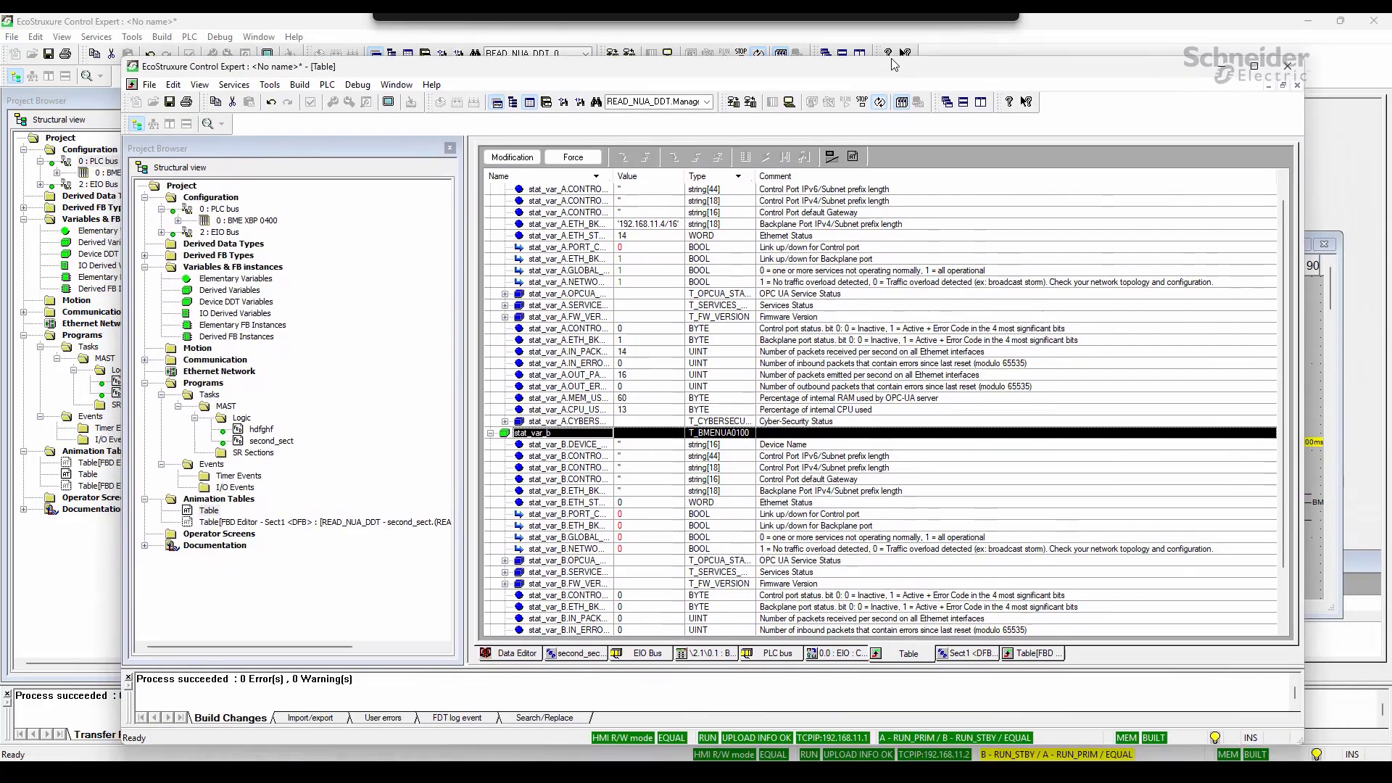
drag(892, 73, 895, 84)
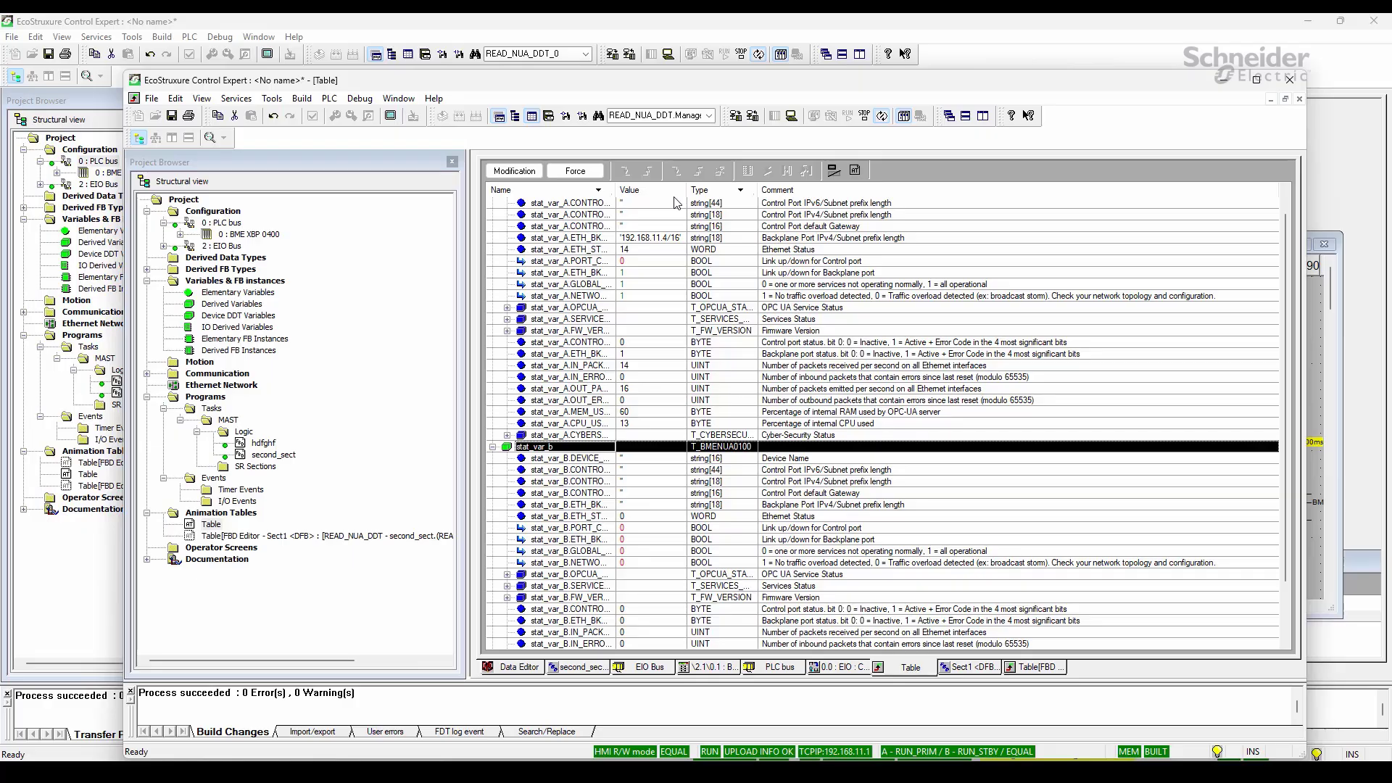
drag(537, 85, 1391, 85)
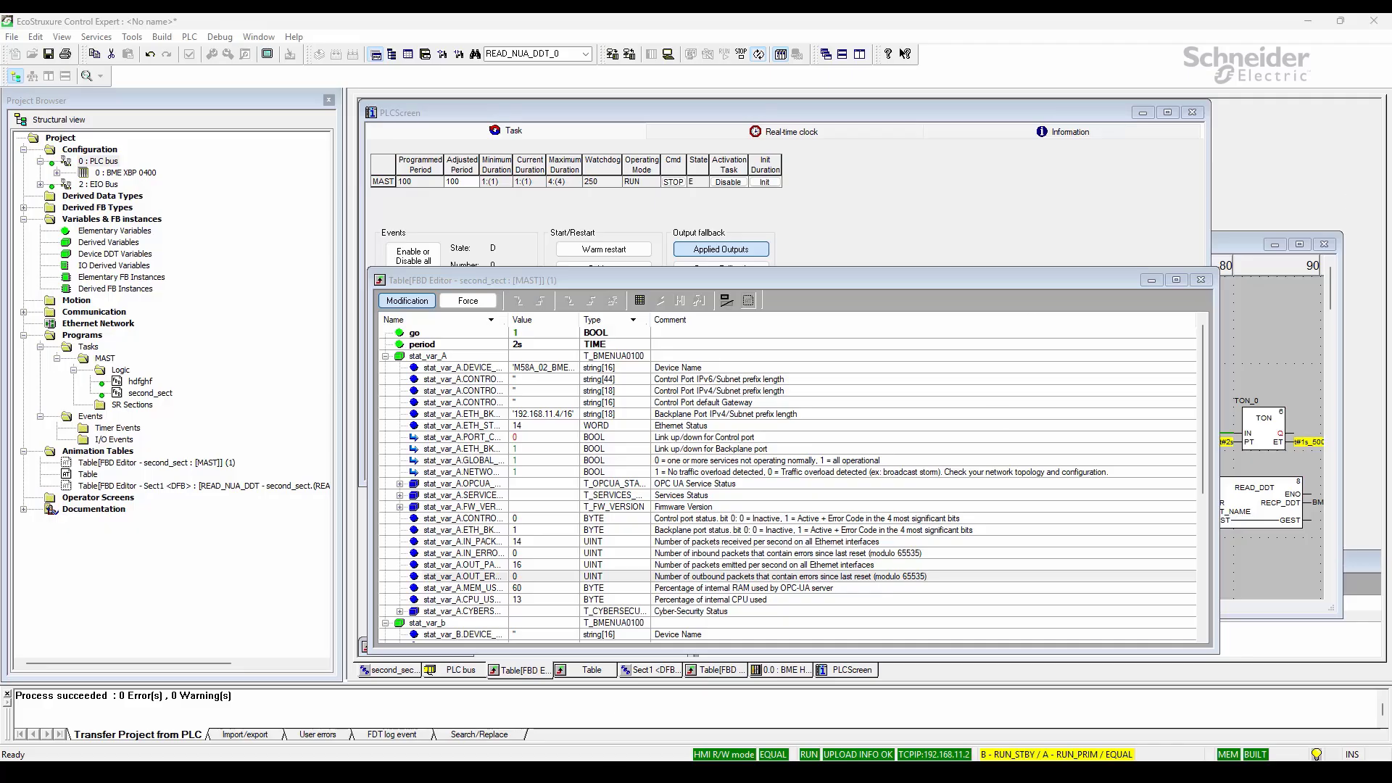
Switch to Control Expert Help and highlight the Asynchronous Communication Function Block section of the READ_DDT configuration topic
key(alt+Tab)
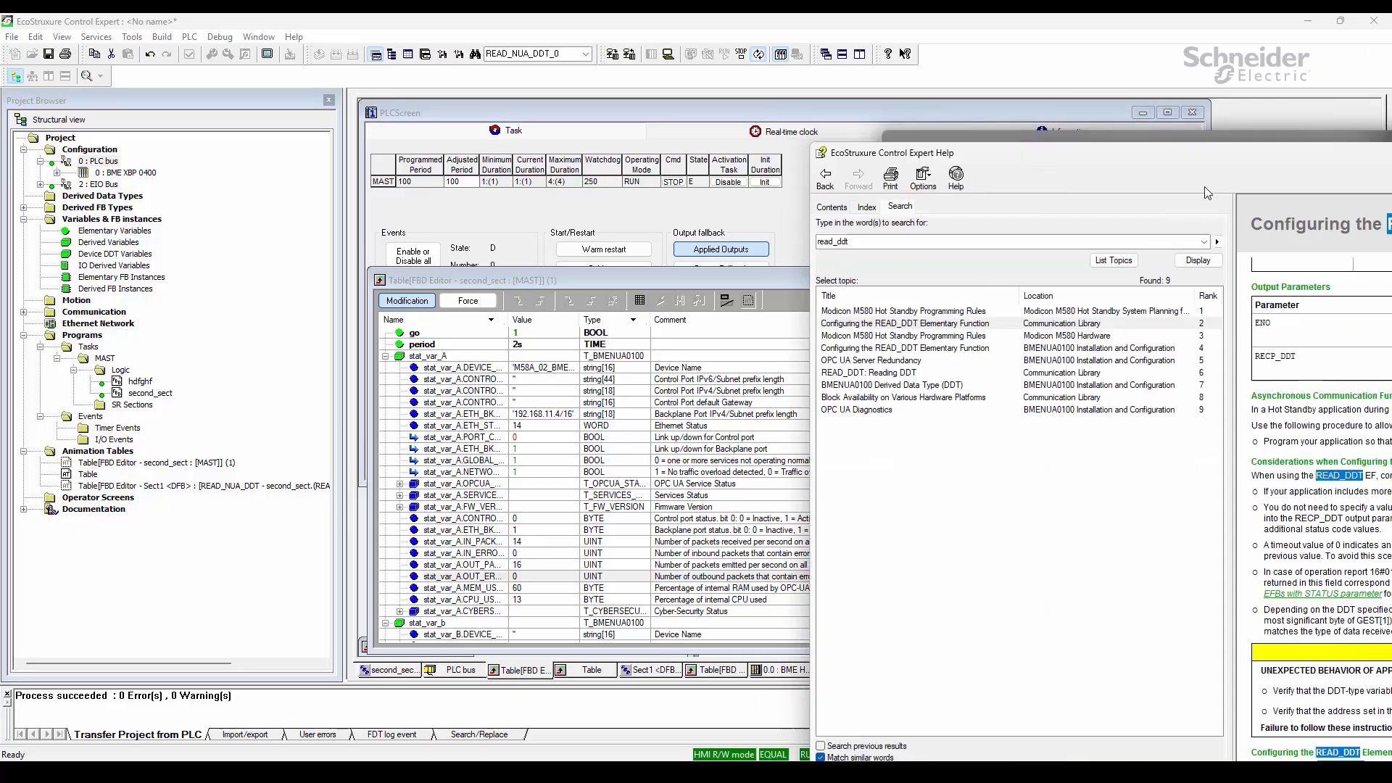
double_click(734, 164)
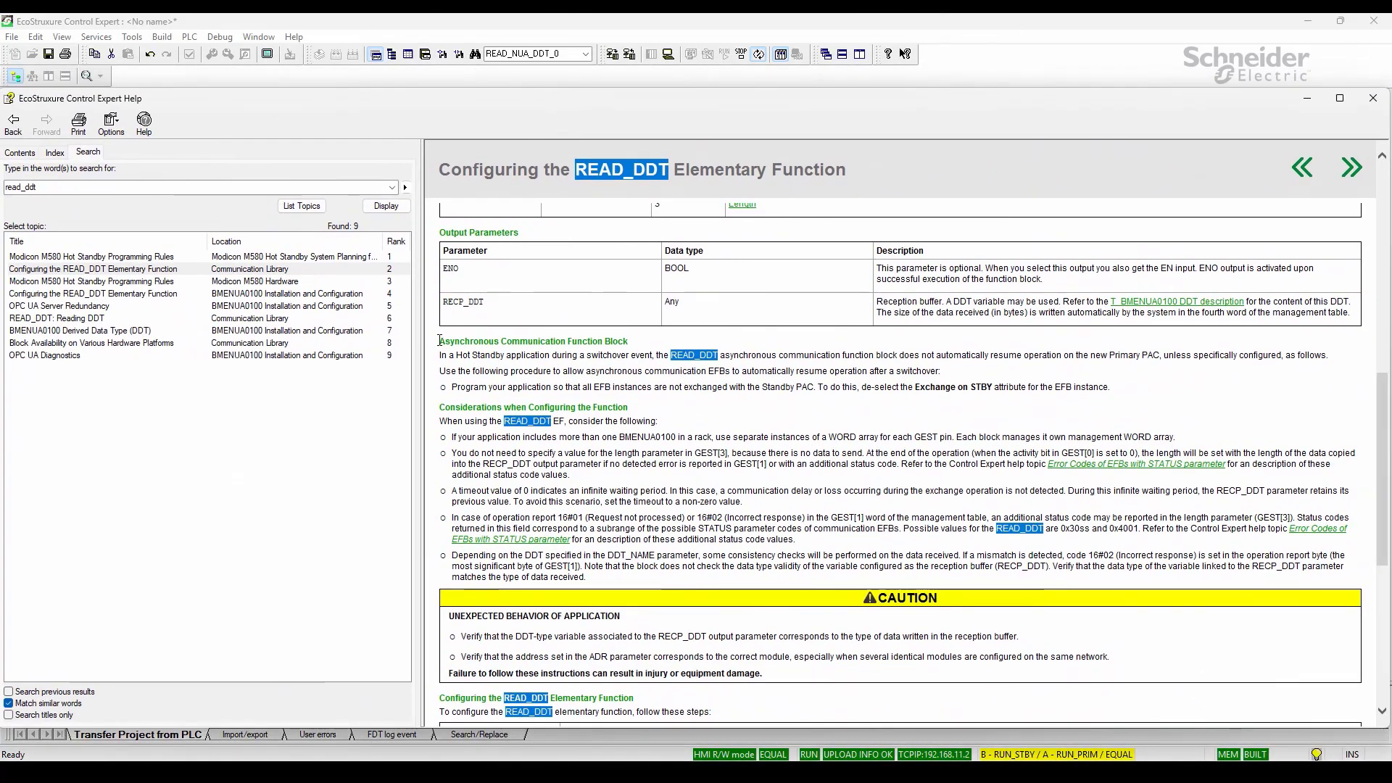
drag(440, 339, 1118, 384)
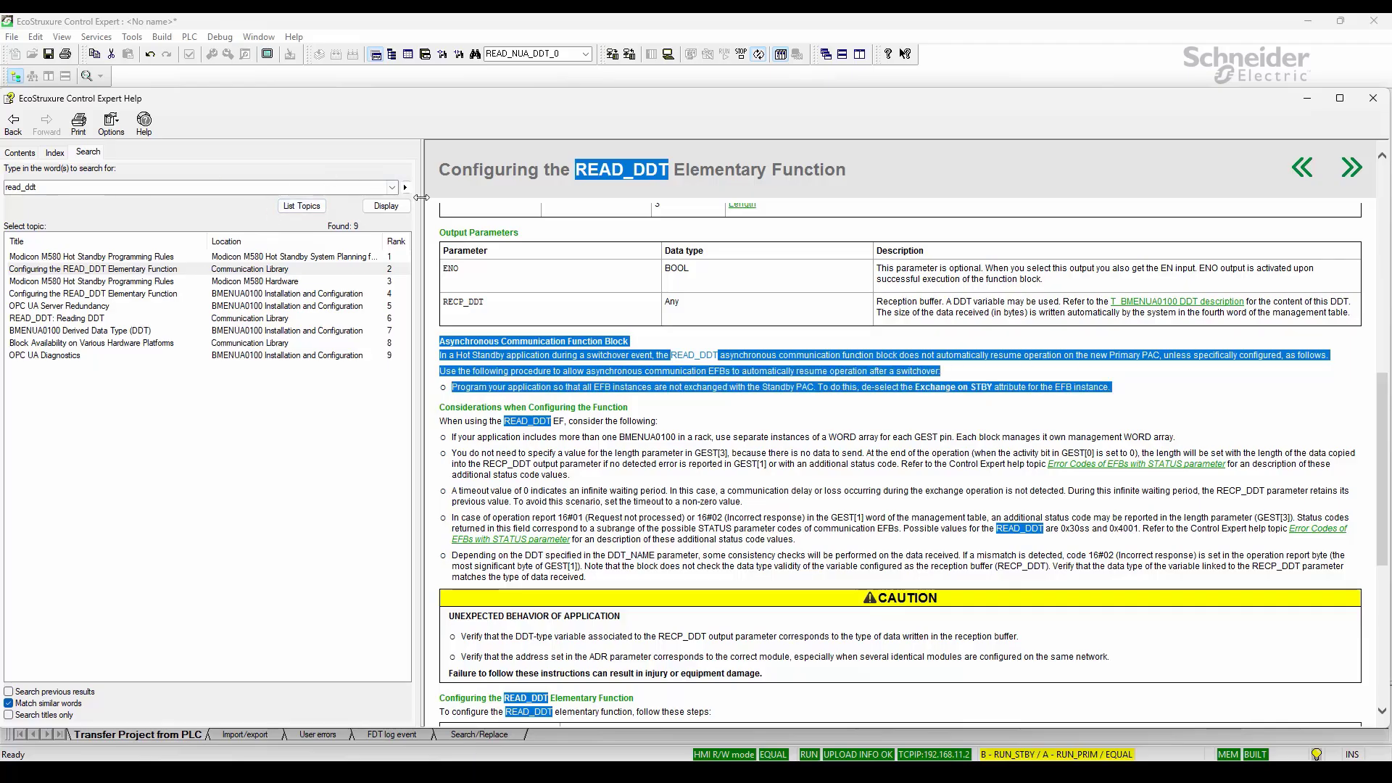
Widen the help text, clear the search term, read the Exchange on STBY instruction, and minimize the help window
drag(421, 197, 340, 197)
double_click(72, 187)
key(BackSpace)
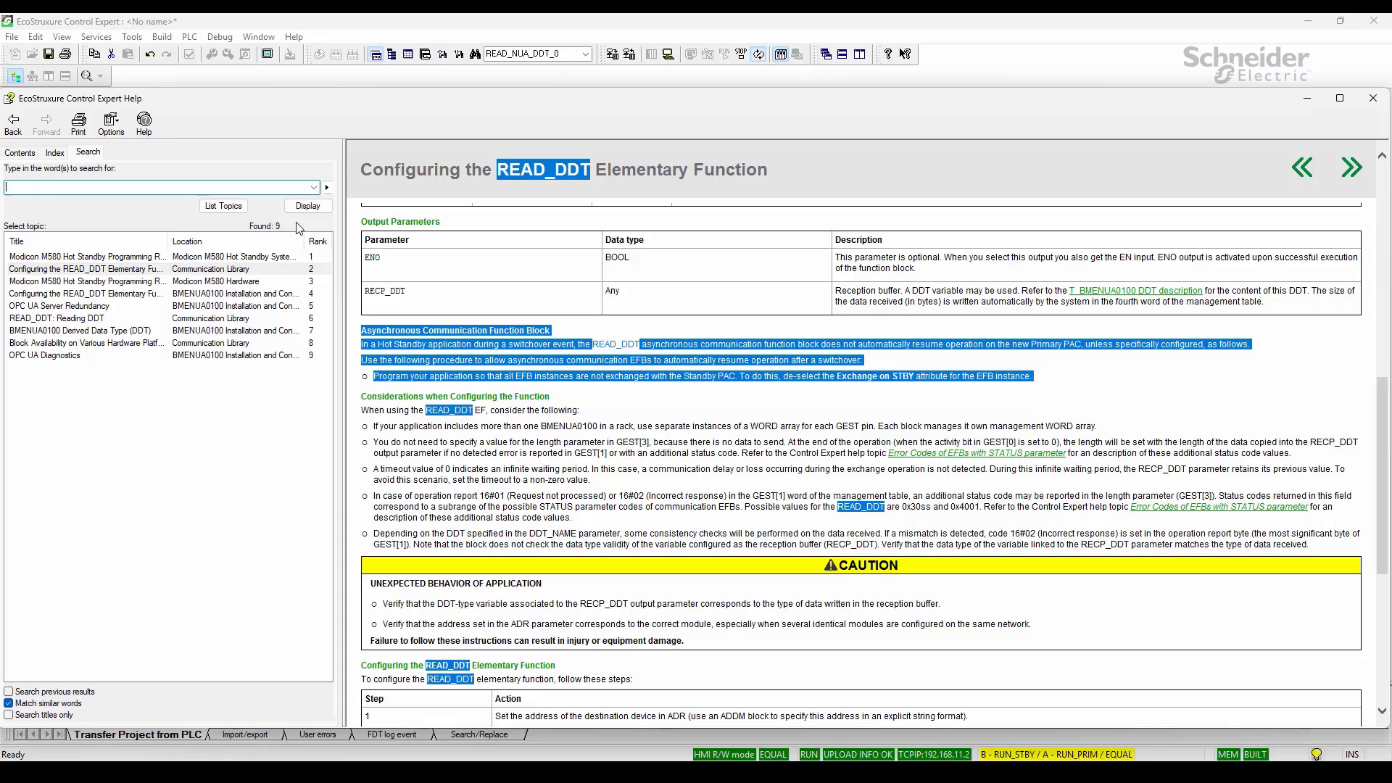
click(763, 384)
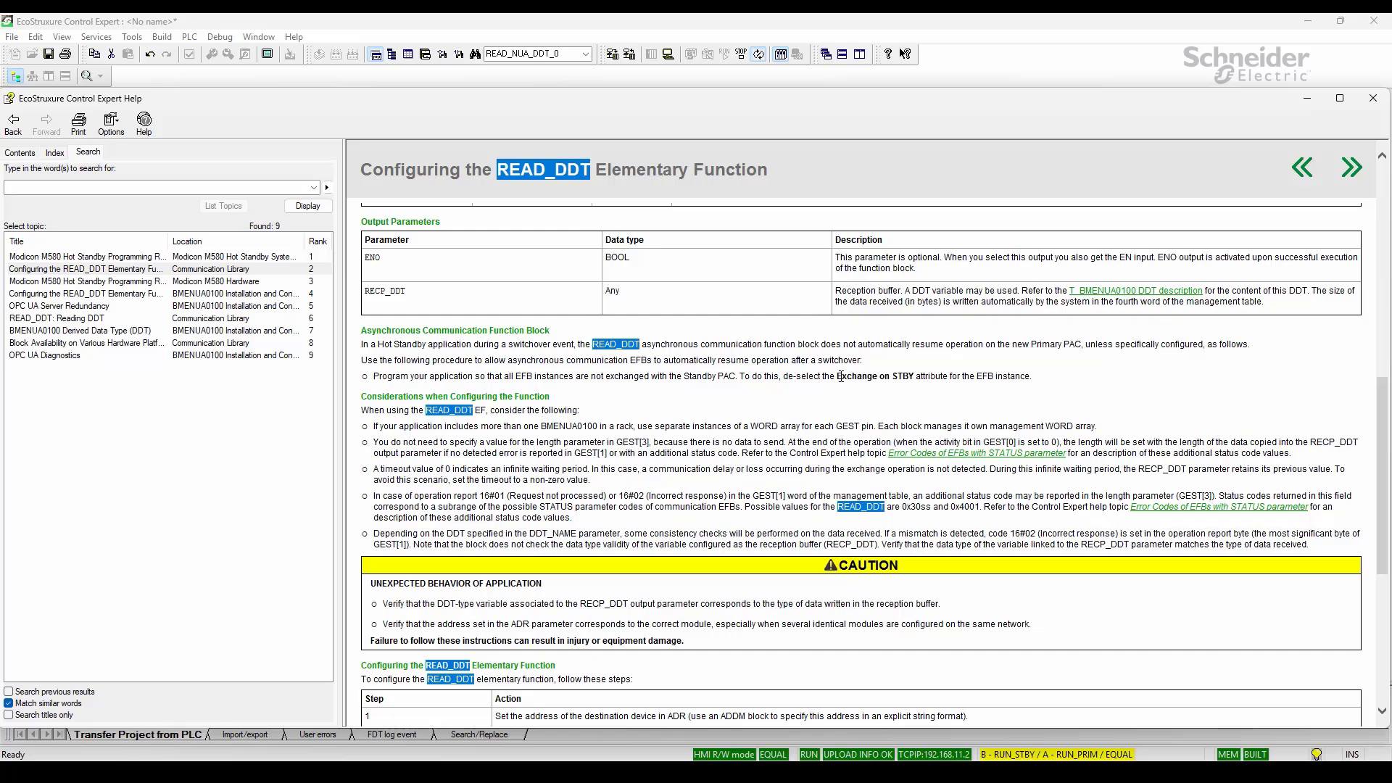
click(1307, 104)
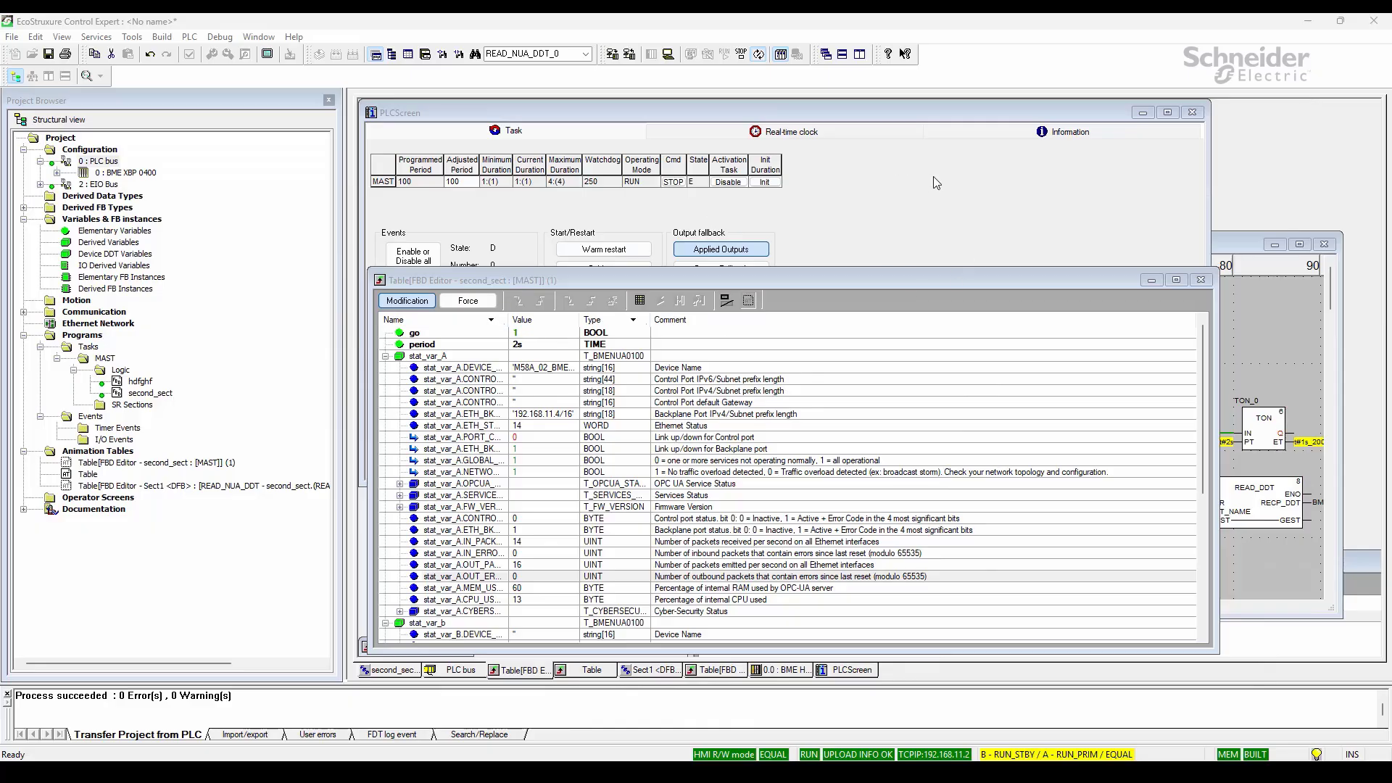
Switch to the Control Expert instance on 192.168.11.1, disconnect from the PLC, and list the function block instances in the Data Editor
key(alt+Tab)
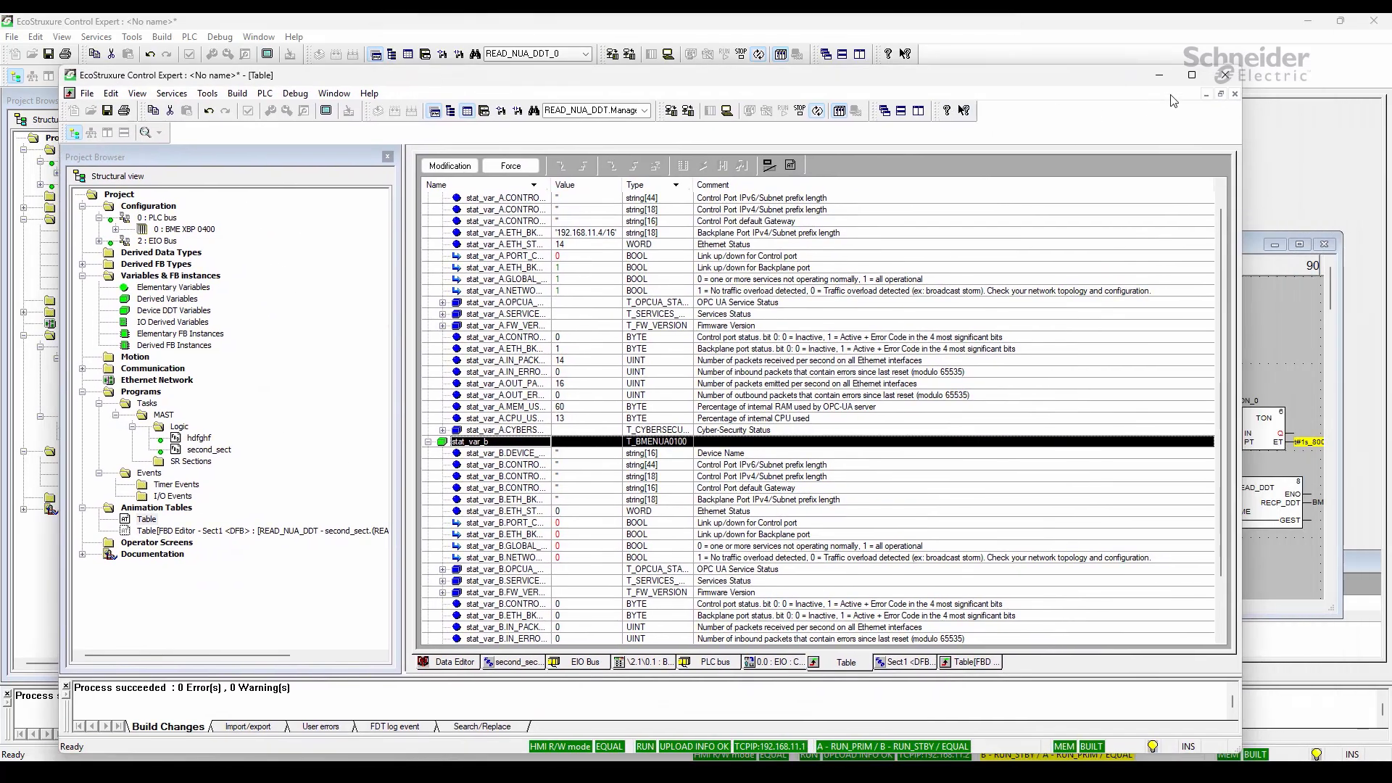
click(1191, 75)
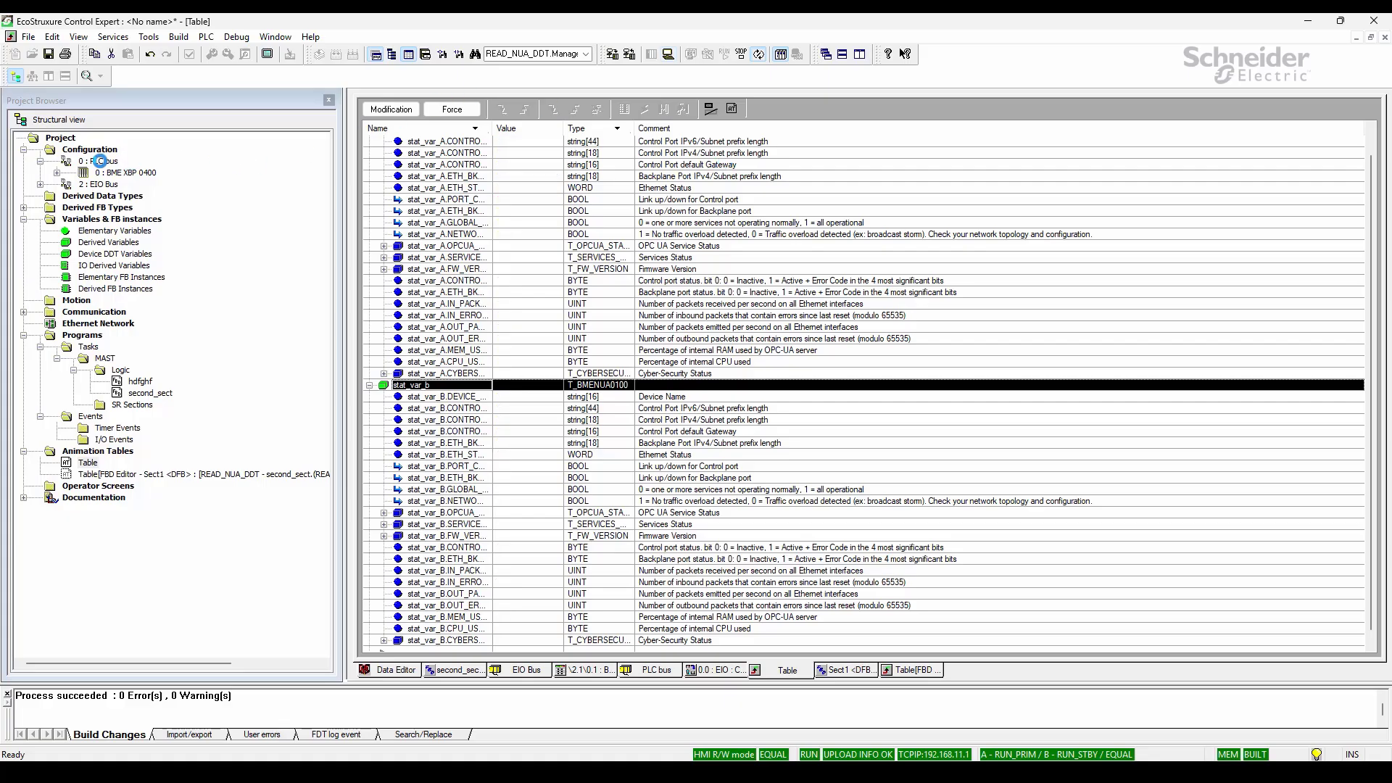
double_click(101, 161)
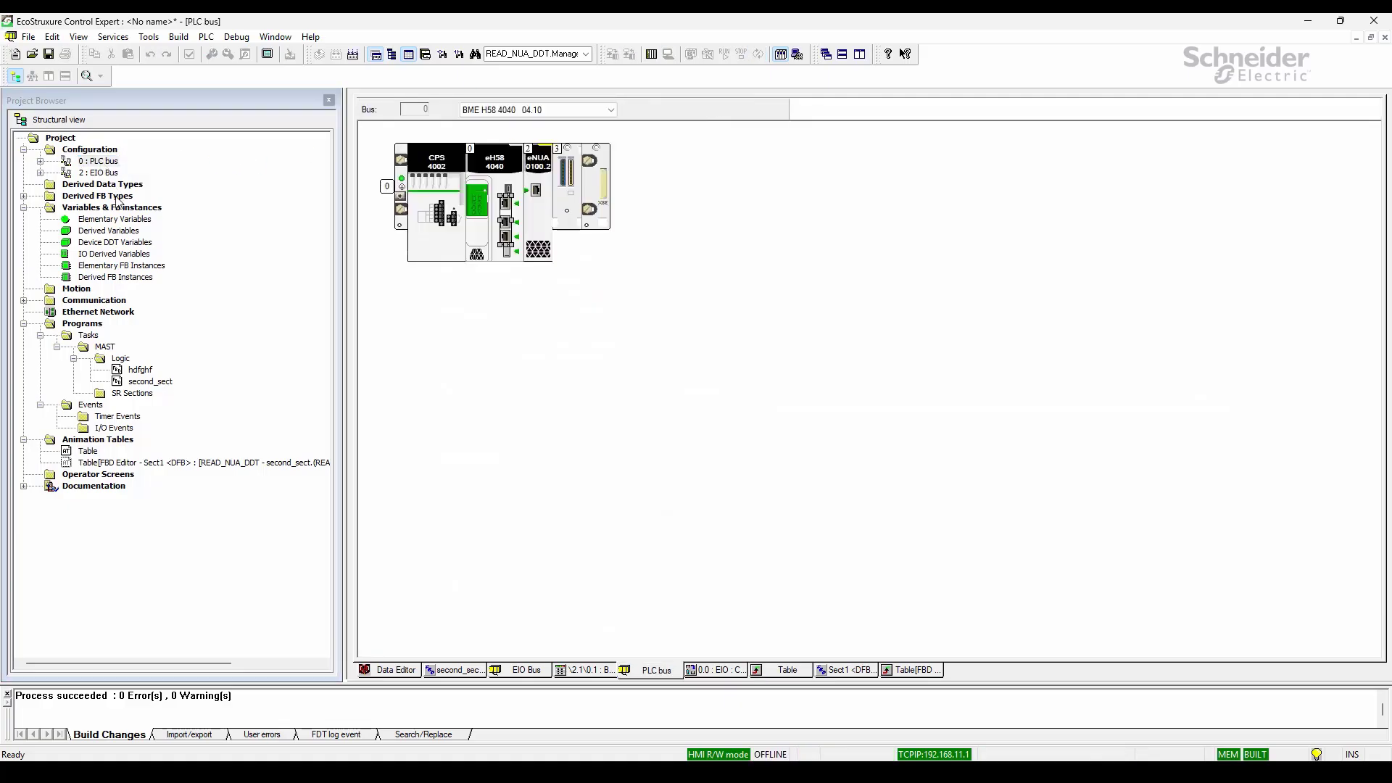
double_click(120, 209)
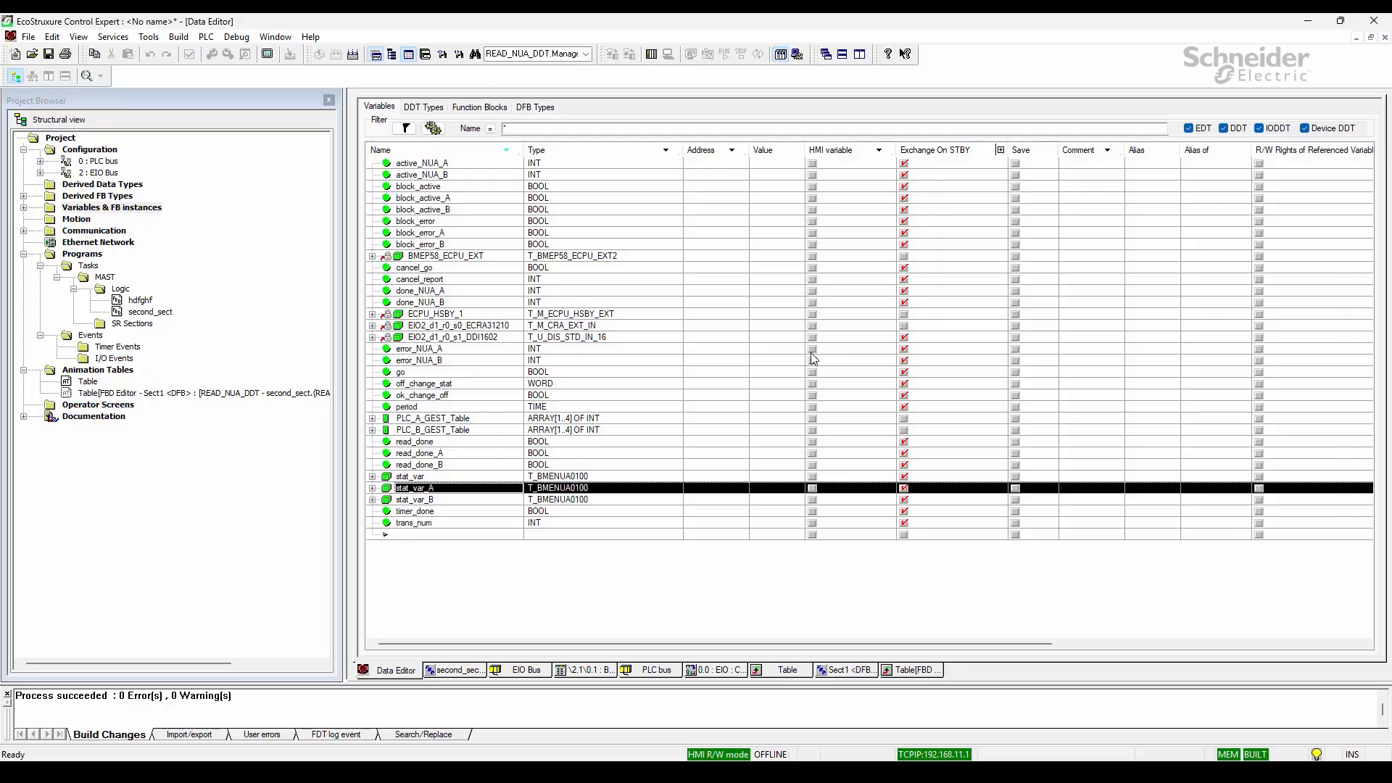
click(476, 107)
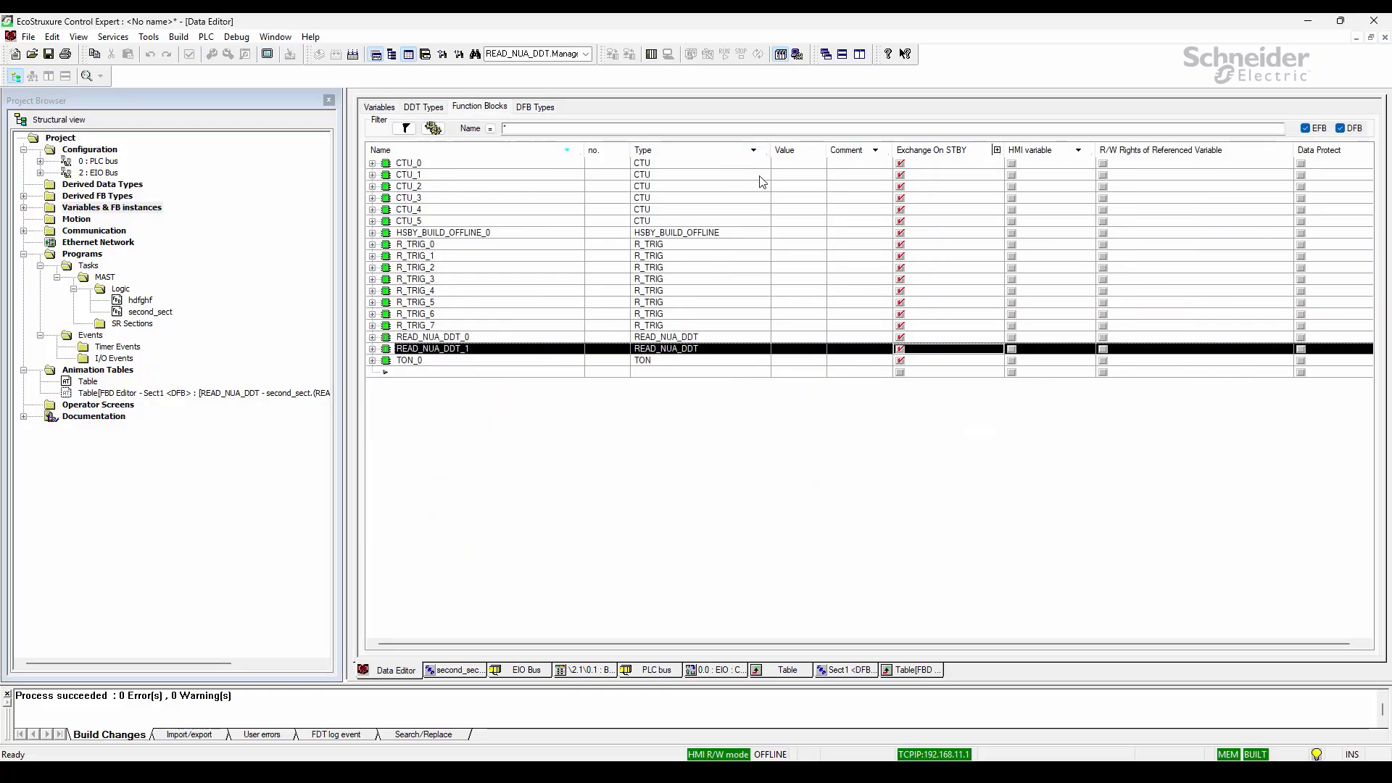
Review the READ_NUA_DDT blocks in second_sect and compare the Exchange On STBY settings of variables and function blocks in the Data Editor
click(468, 667)
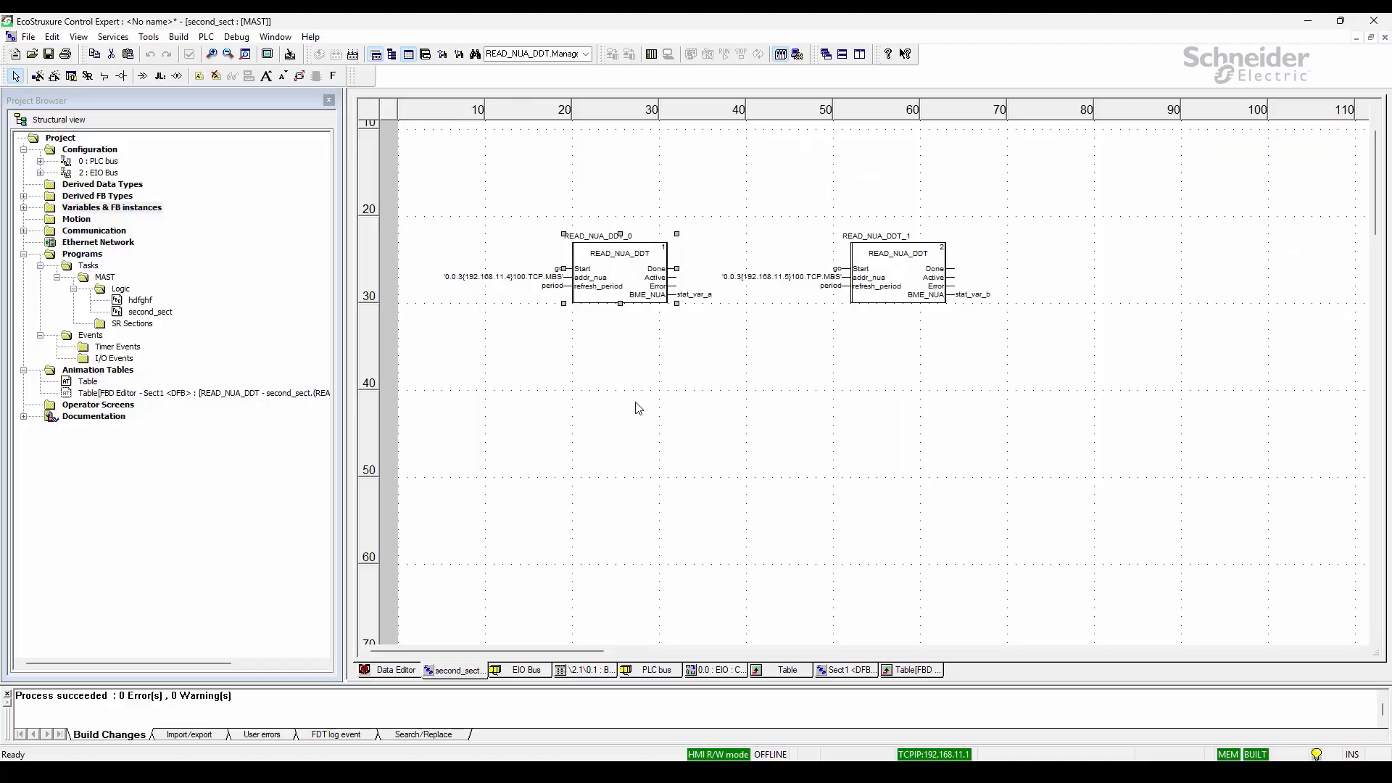
click(680, 332)
click(403, 671)
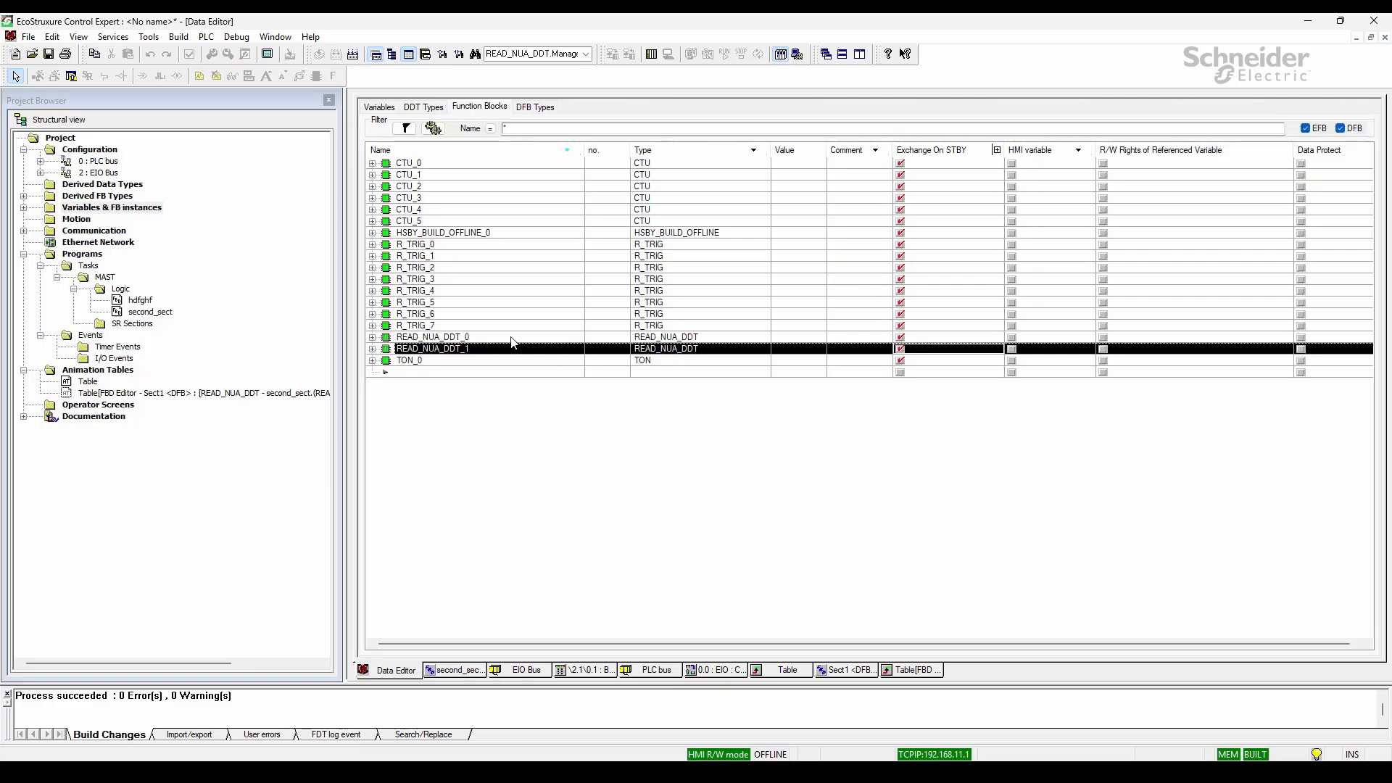
click(386, 108)
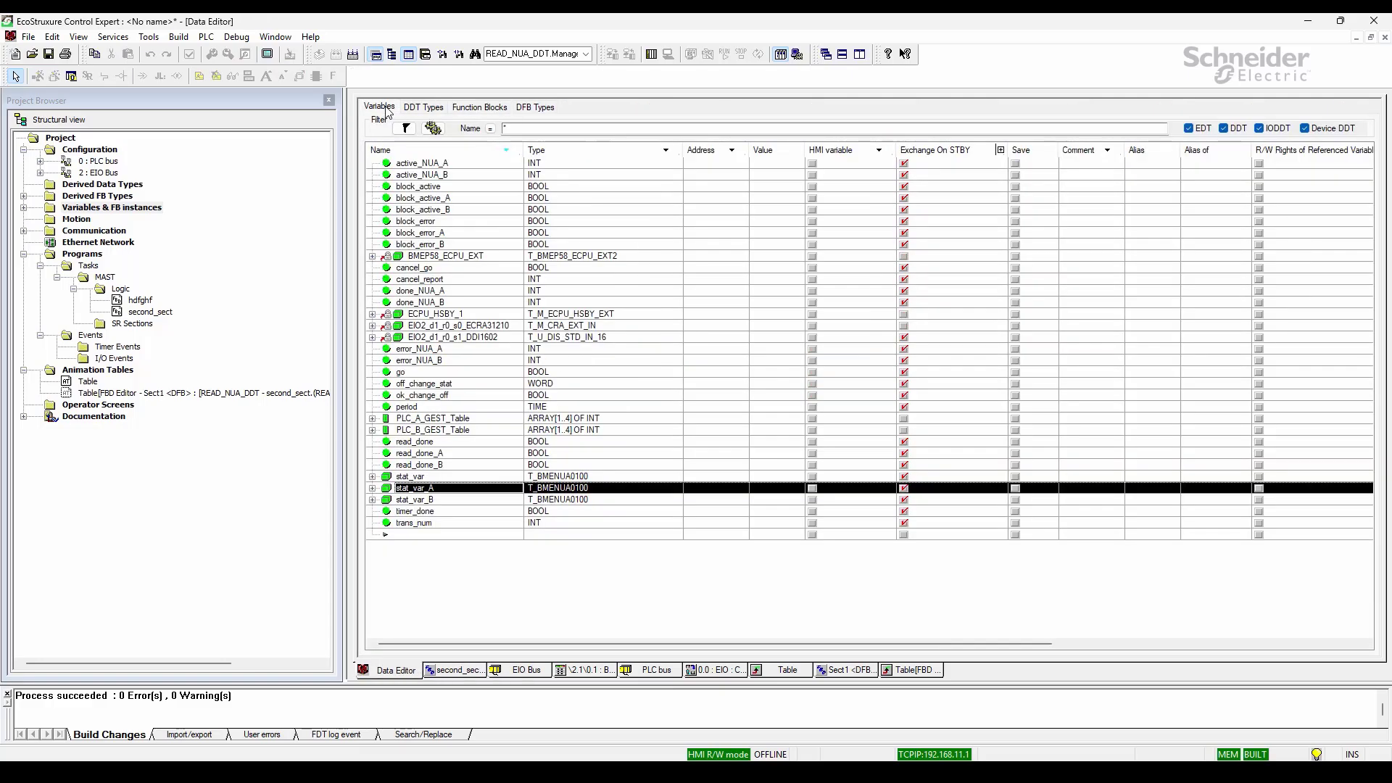
click(476, 107)
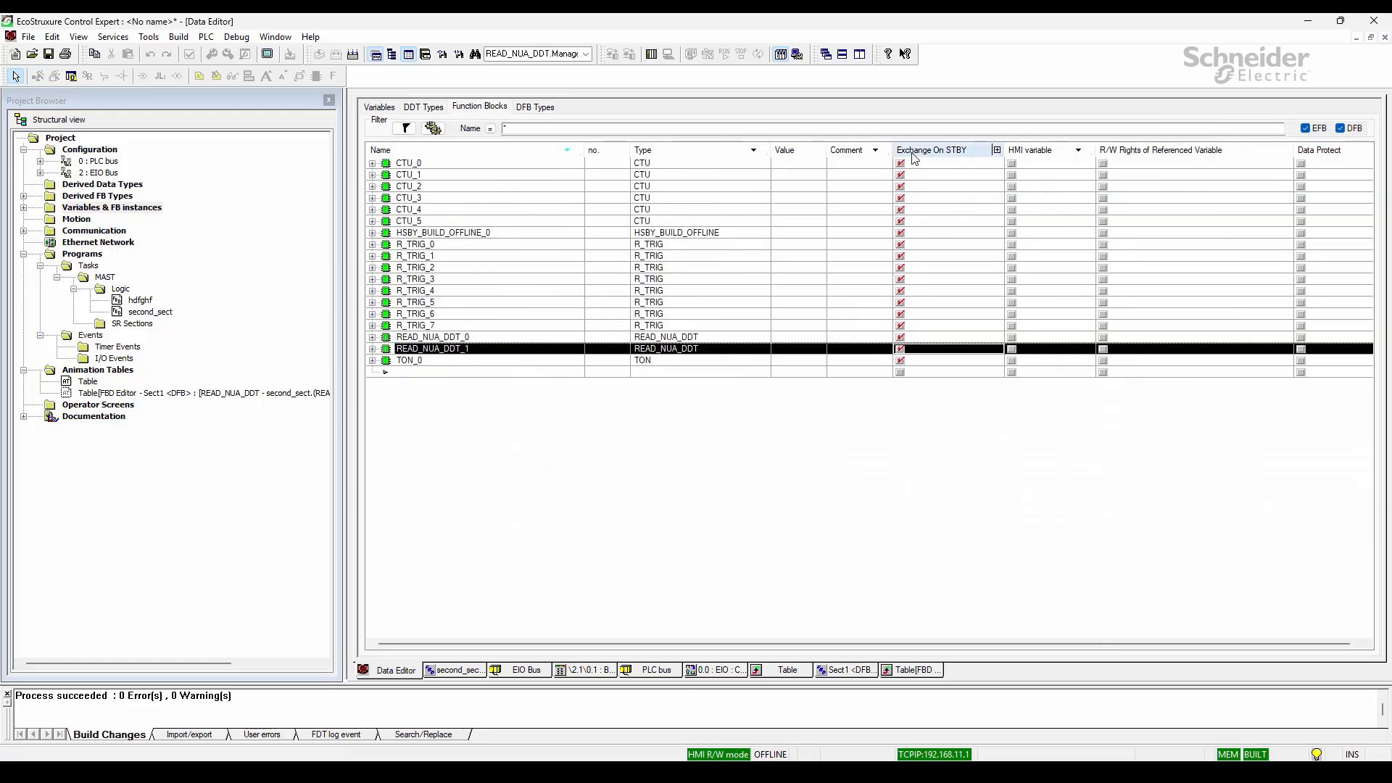
Inspect the Exchange On STBY entry in the column configuration of the function block list, and close it without saving
right_click(707, 158)
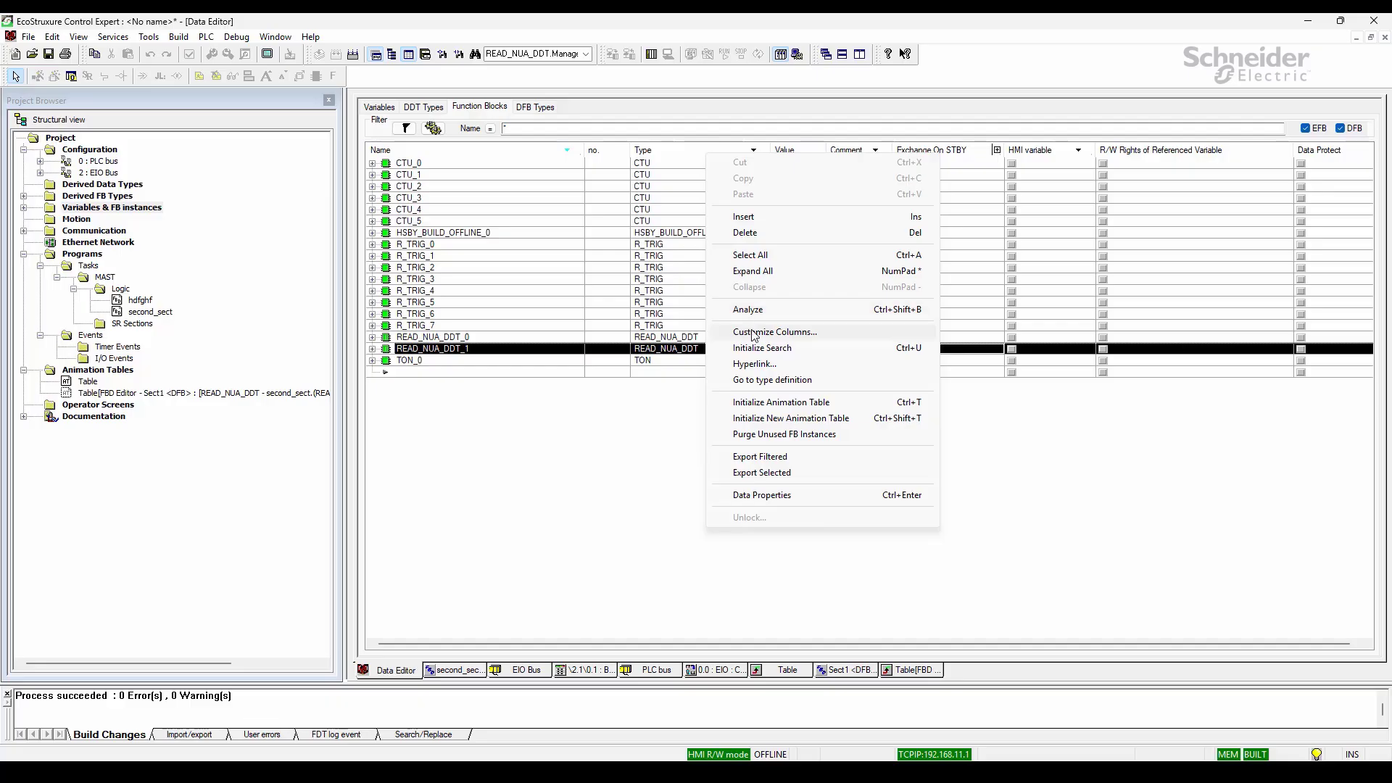
click(839, 336)
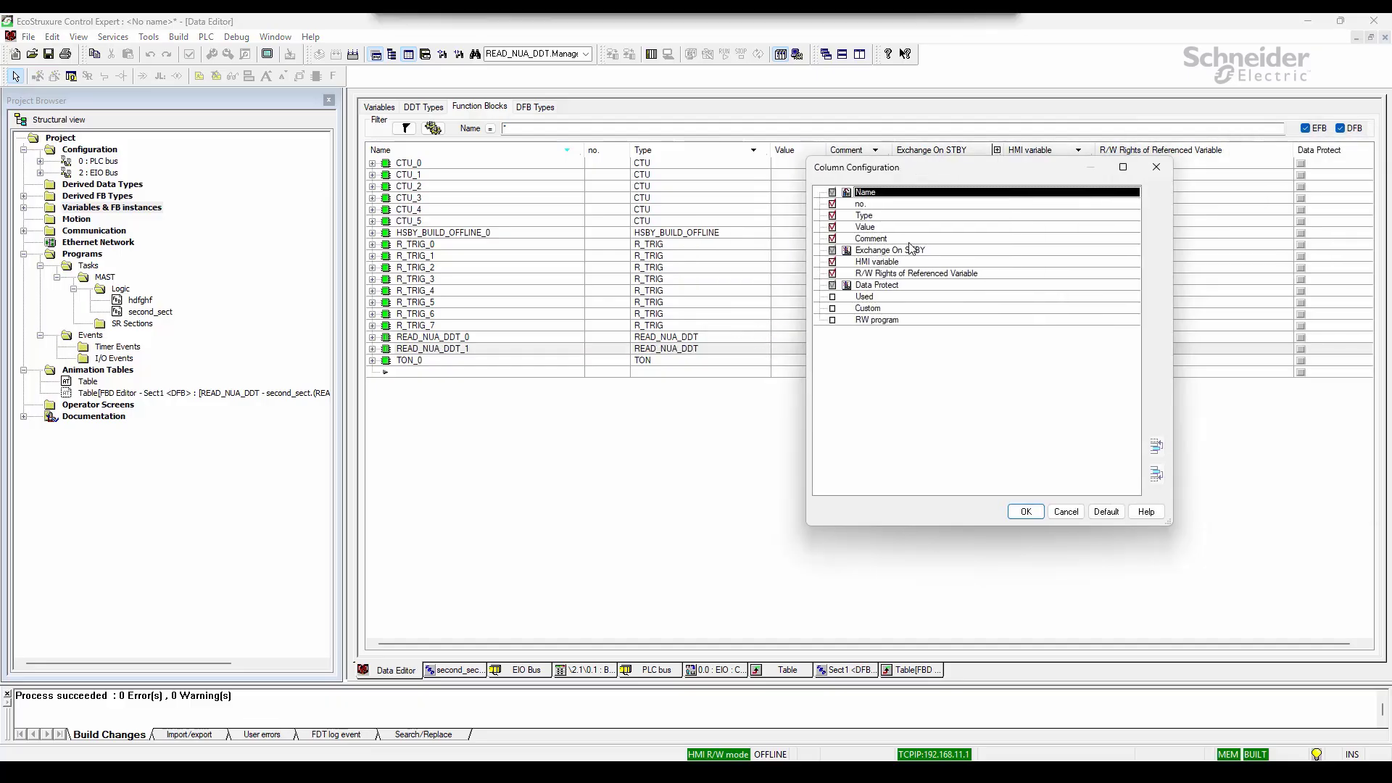
click(907, 251)
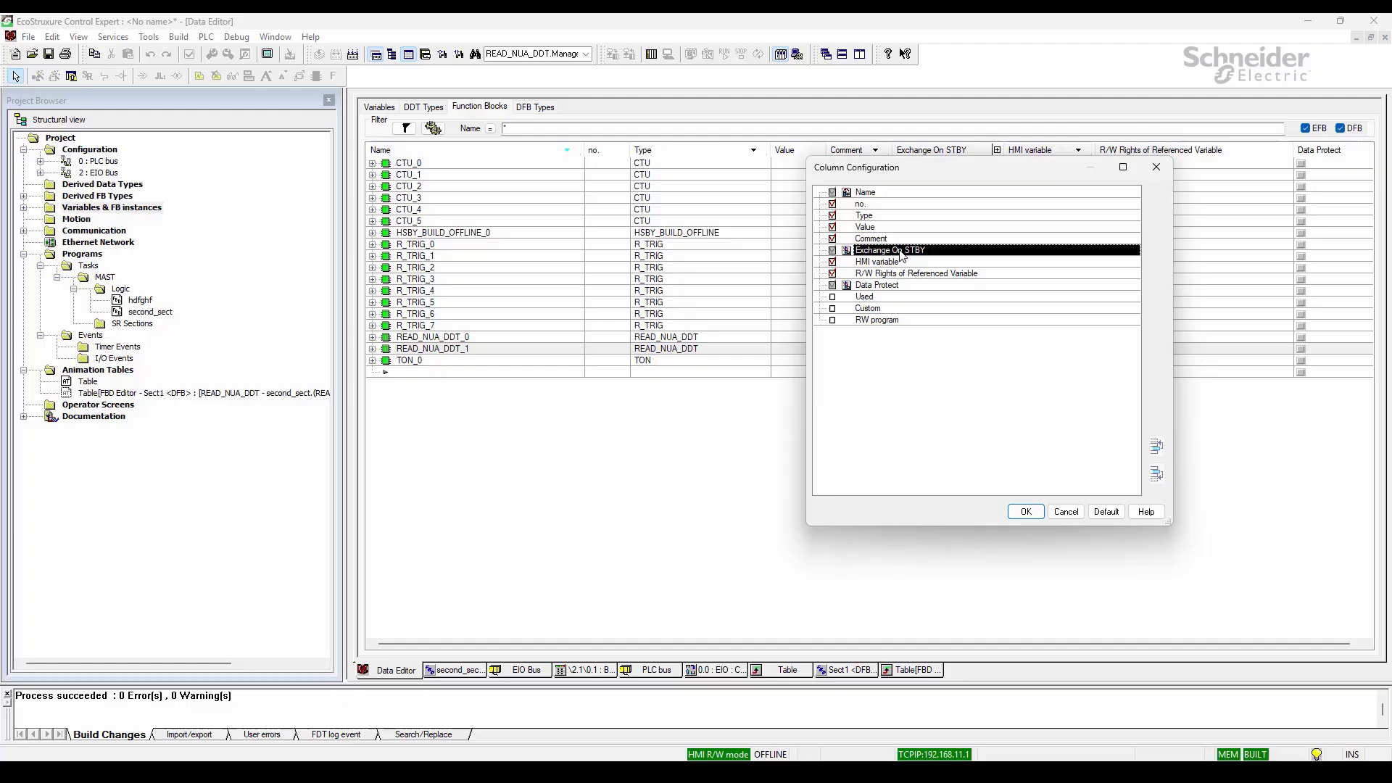
click(1157, 445)
click(1157, 471)
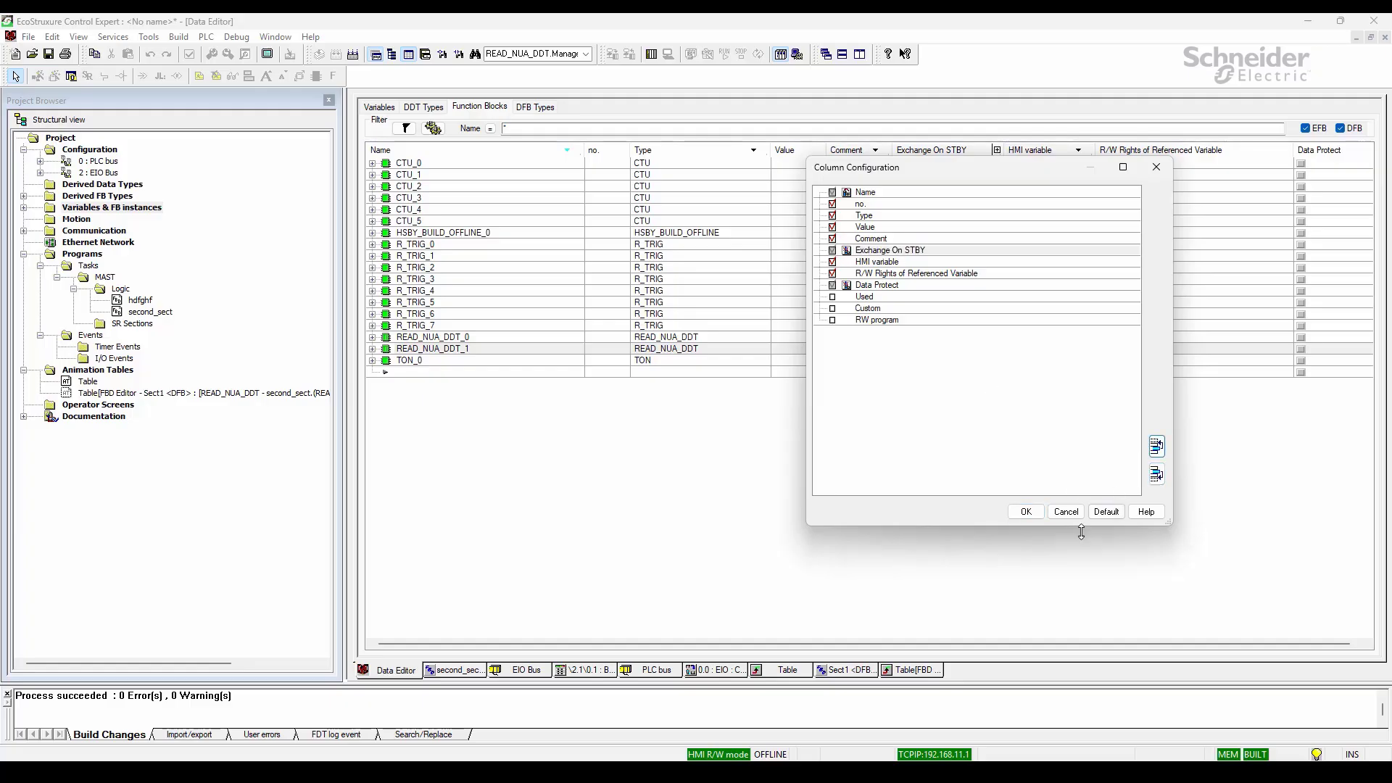
click(1065, 513)
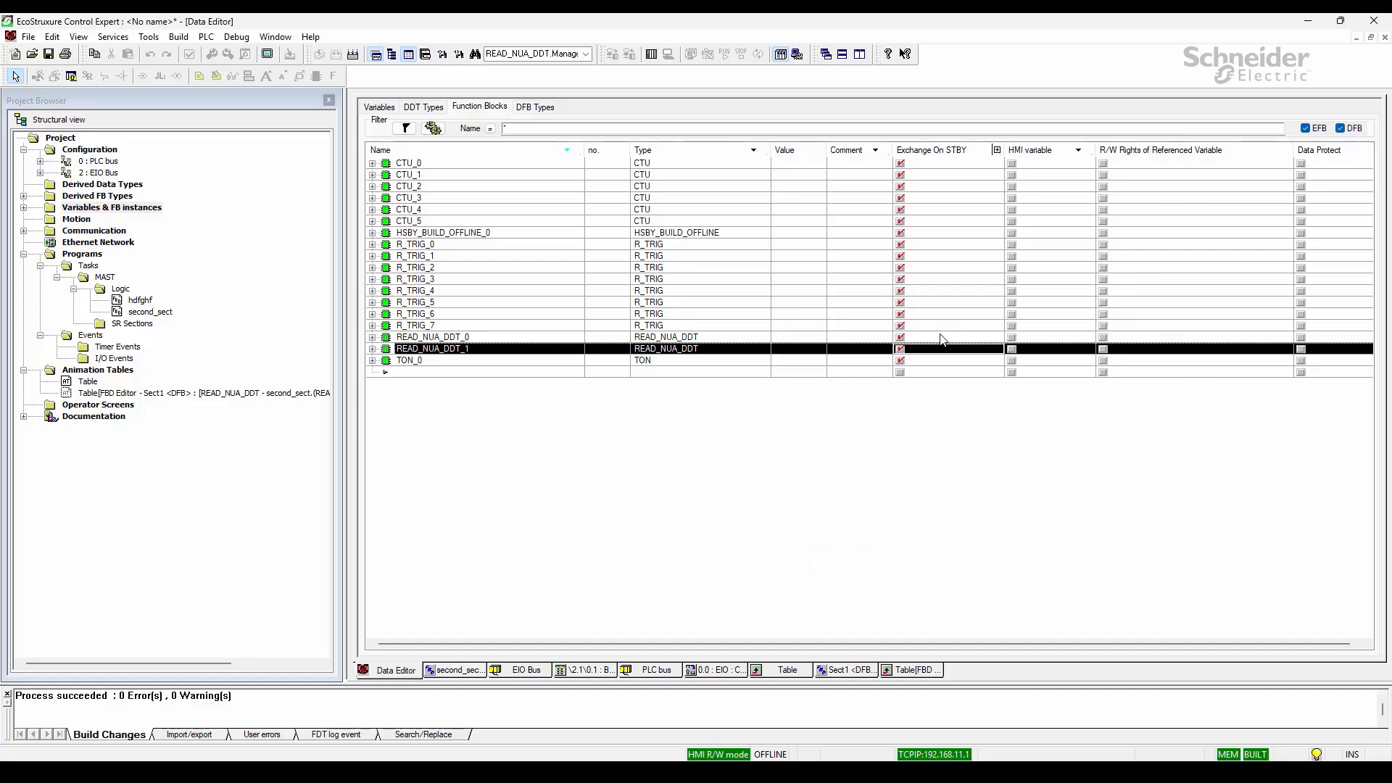
Disable Exchange On STBY for READ_NUA_DDT_0 and READ_NUA_DDT_1, and build the project changes
click(900, 337)
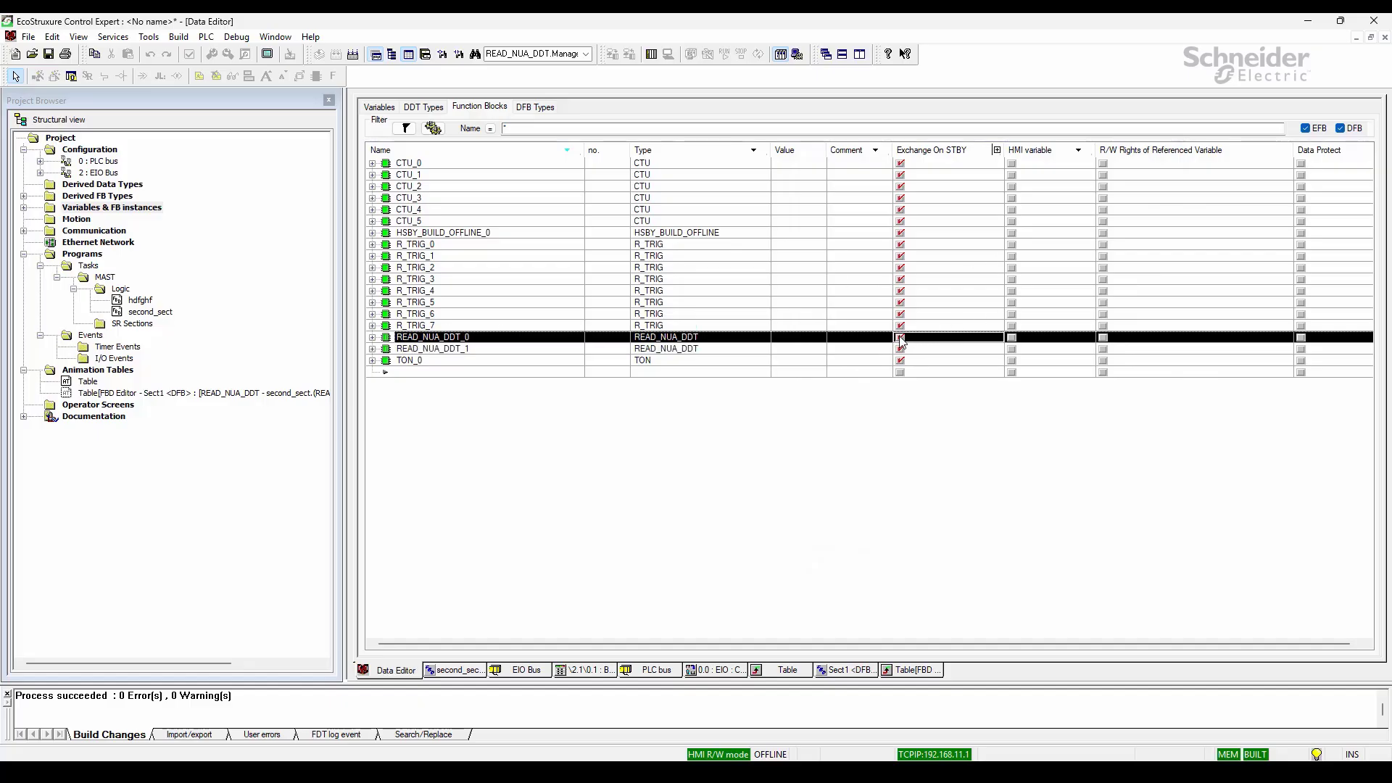
click(694, 424)
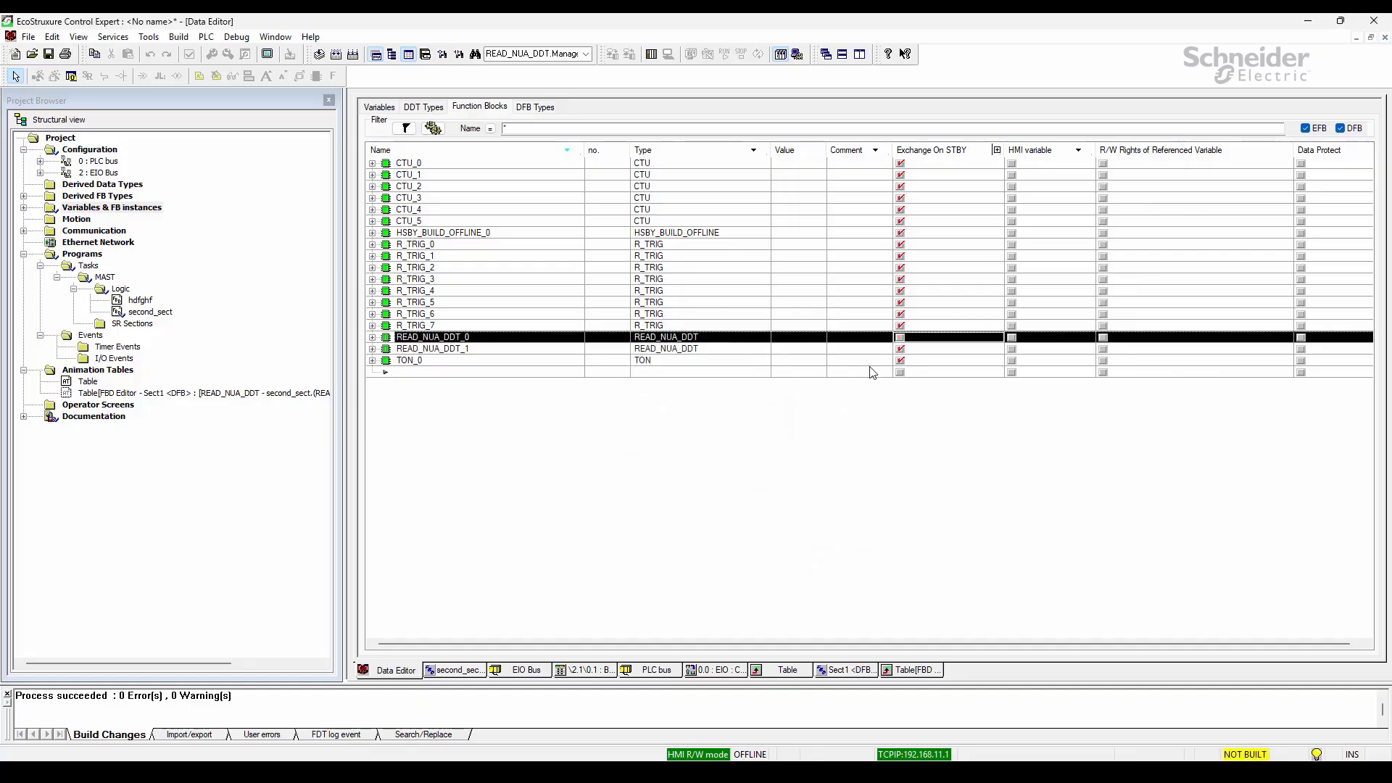
click(901, 349)
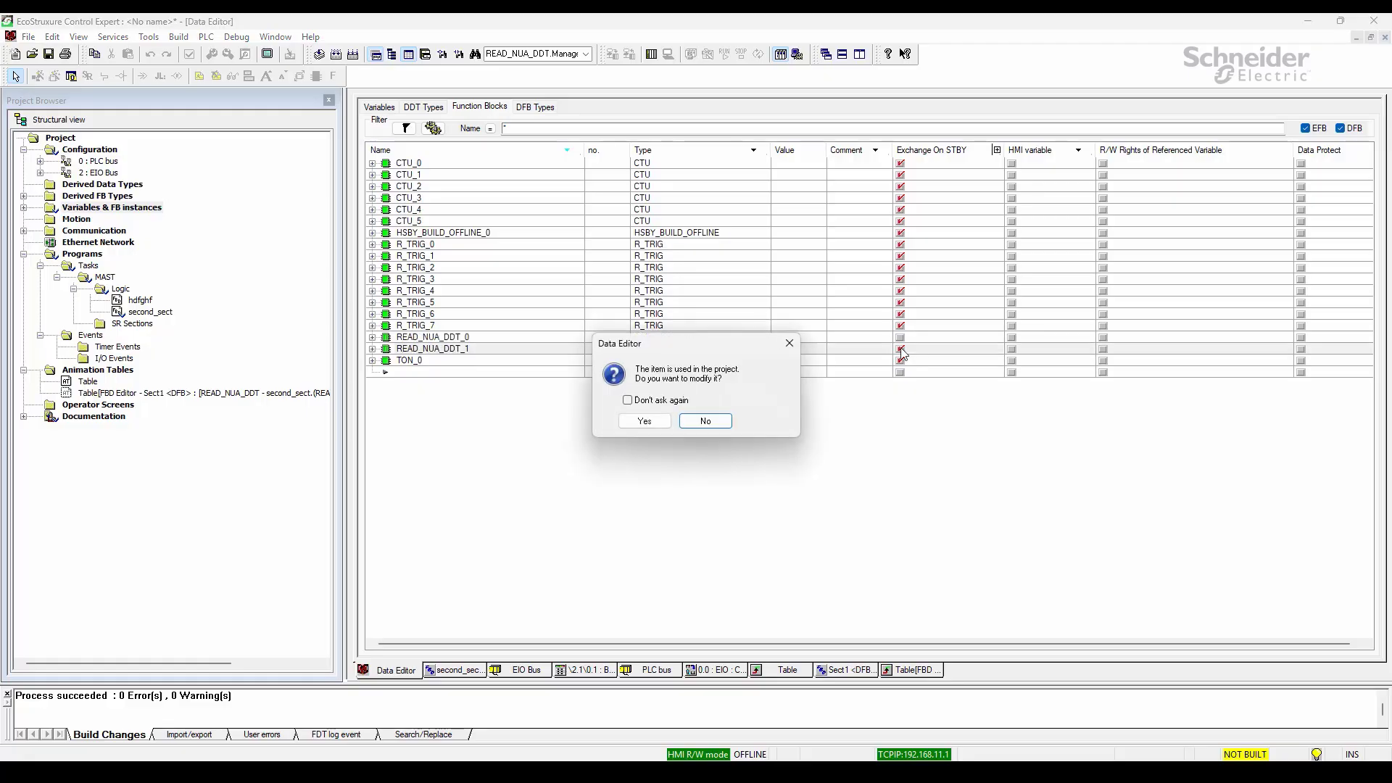
click(645, 423)
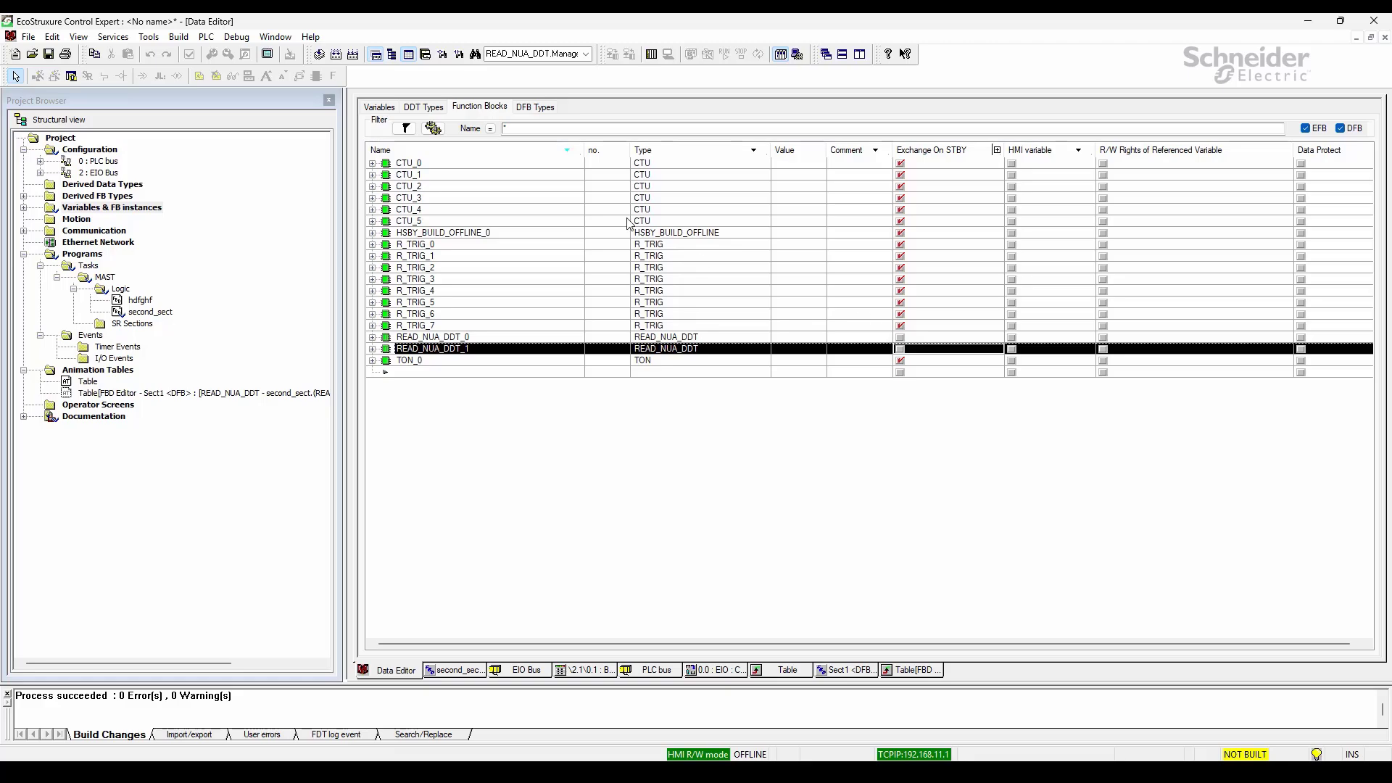
key(ctrl+b)
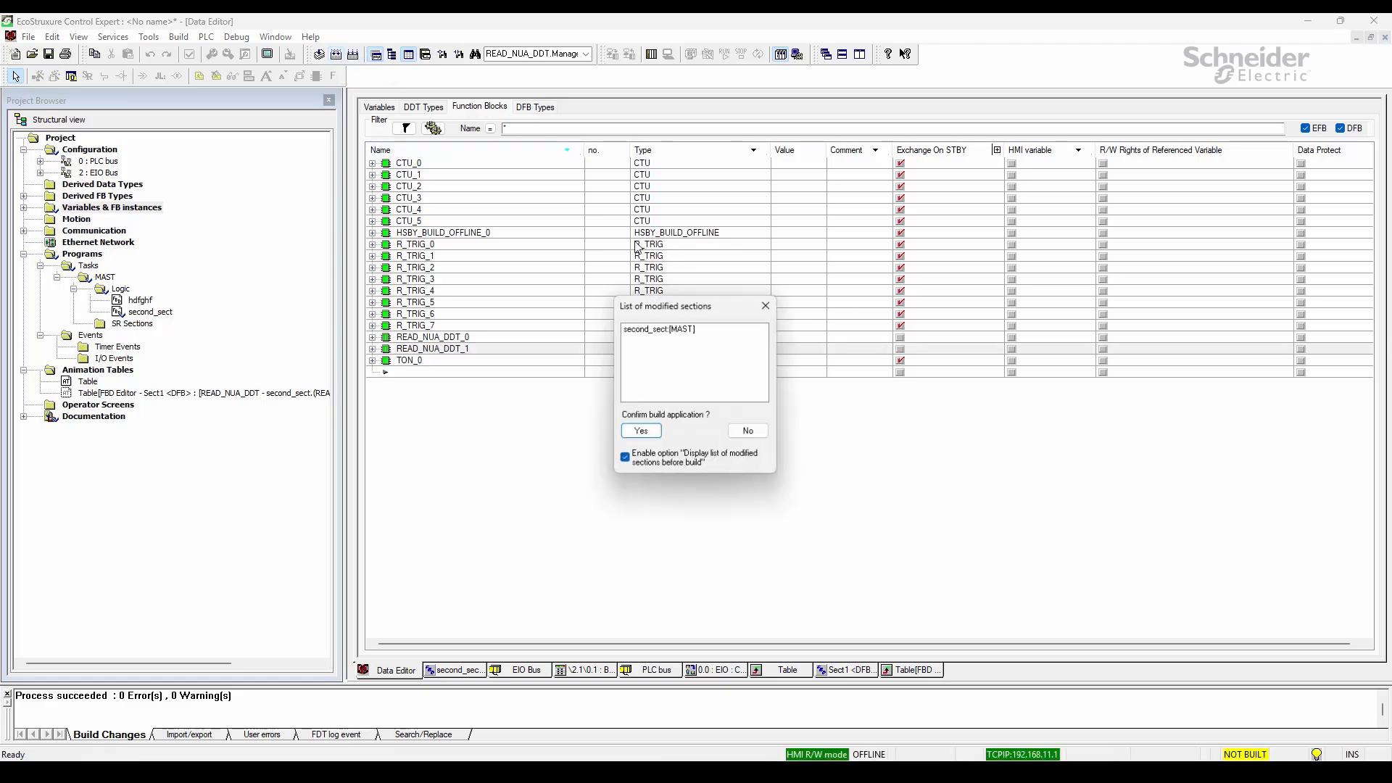
click(629, 431)
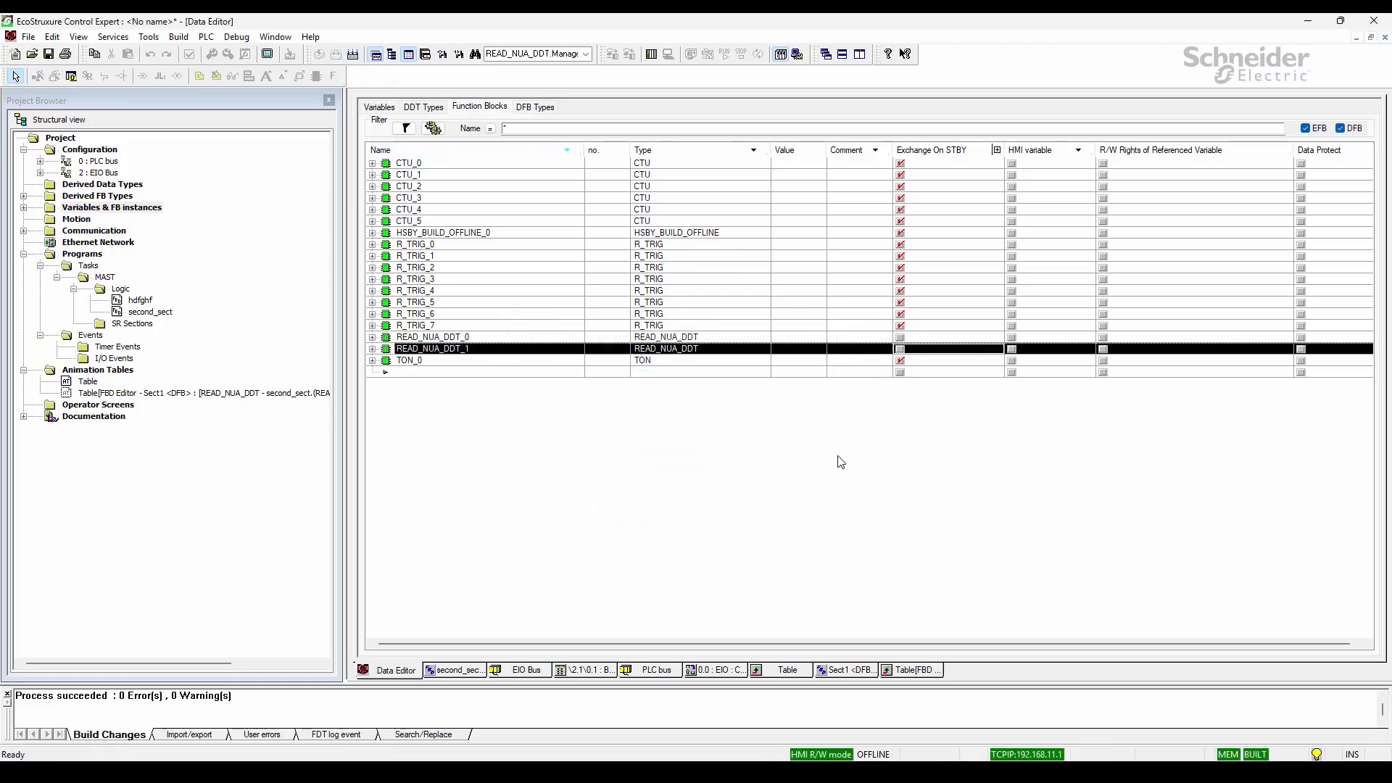
Connect to the PLC at 192.168.11.1 and transfer the project with PLC Run after Transfer enabled, confirming both stop and run
click(652, 55)
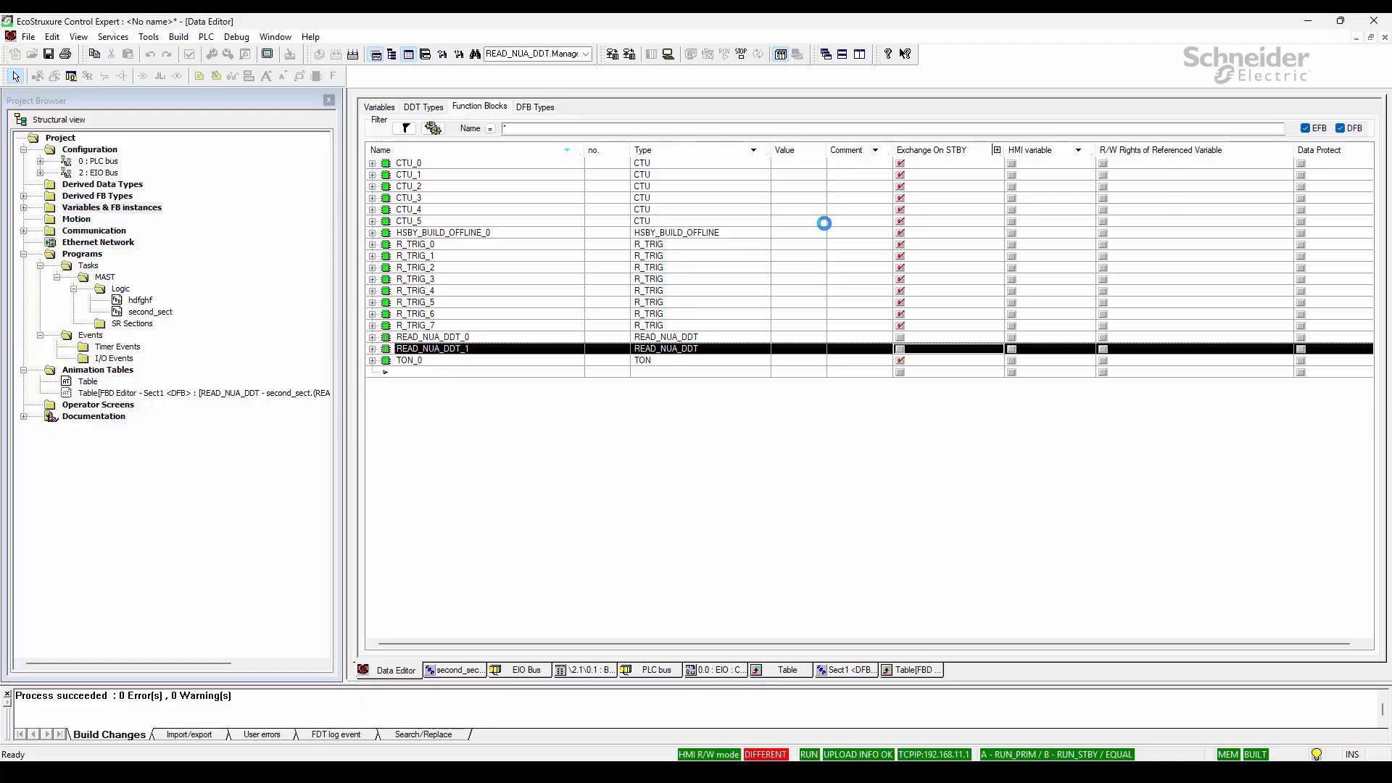
click(613, 55)
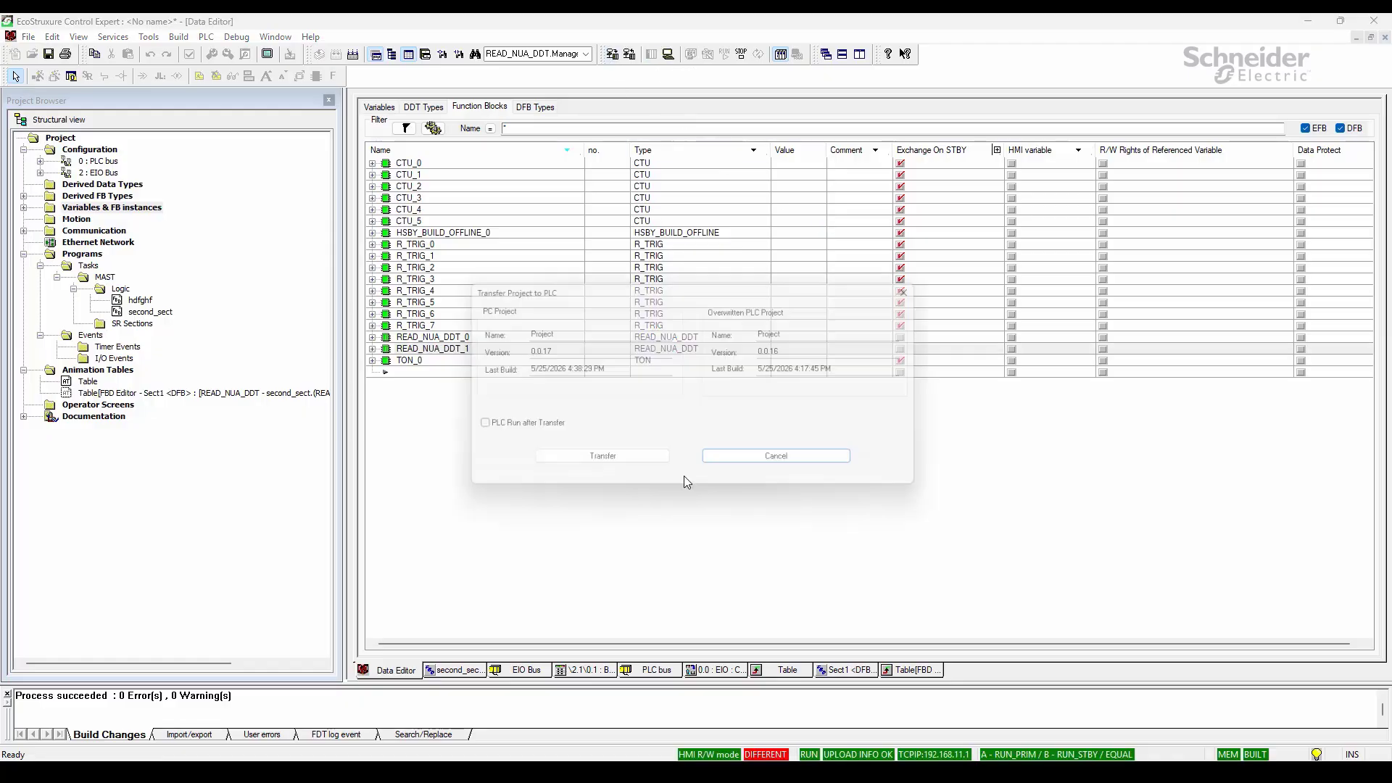
click(495, 429)
click(575, 464)
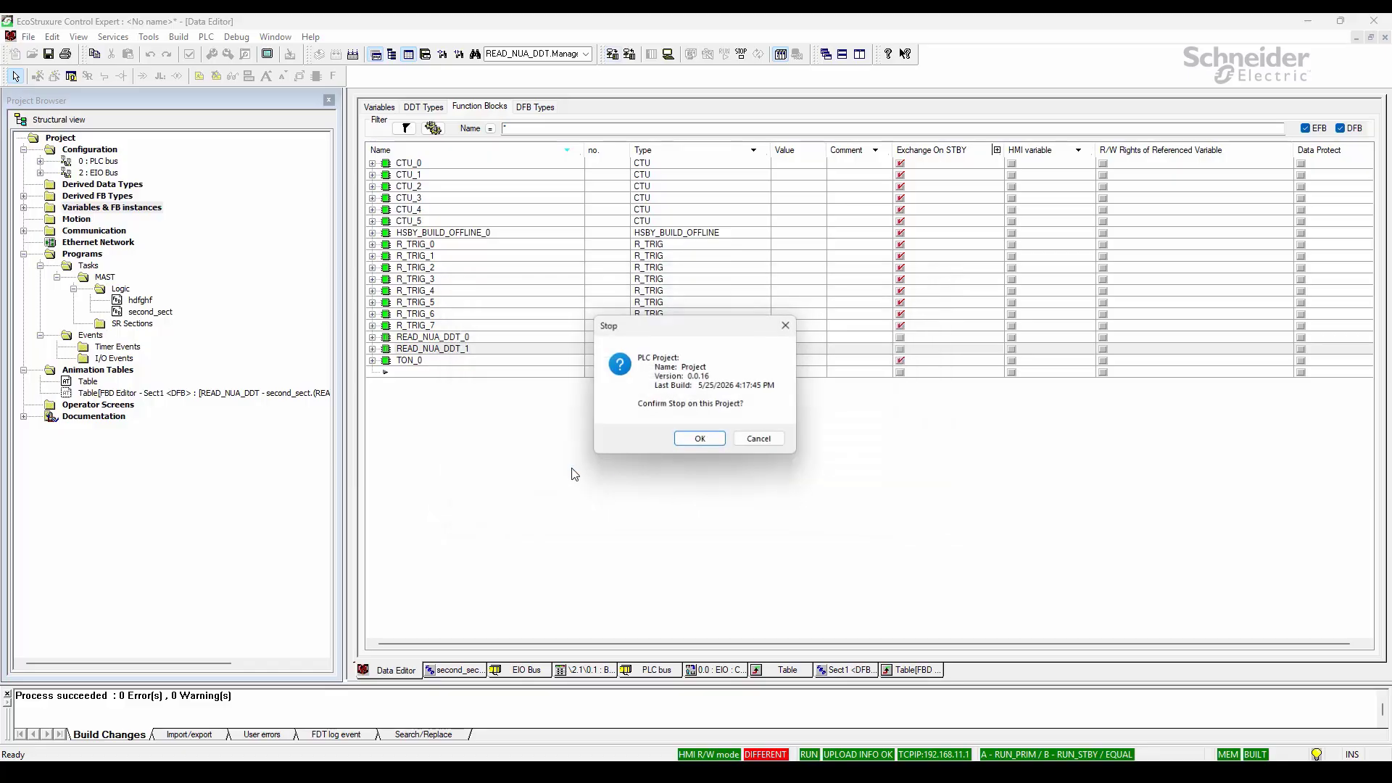
click(700, 441)
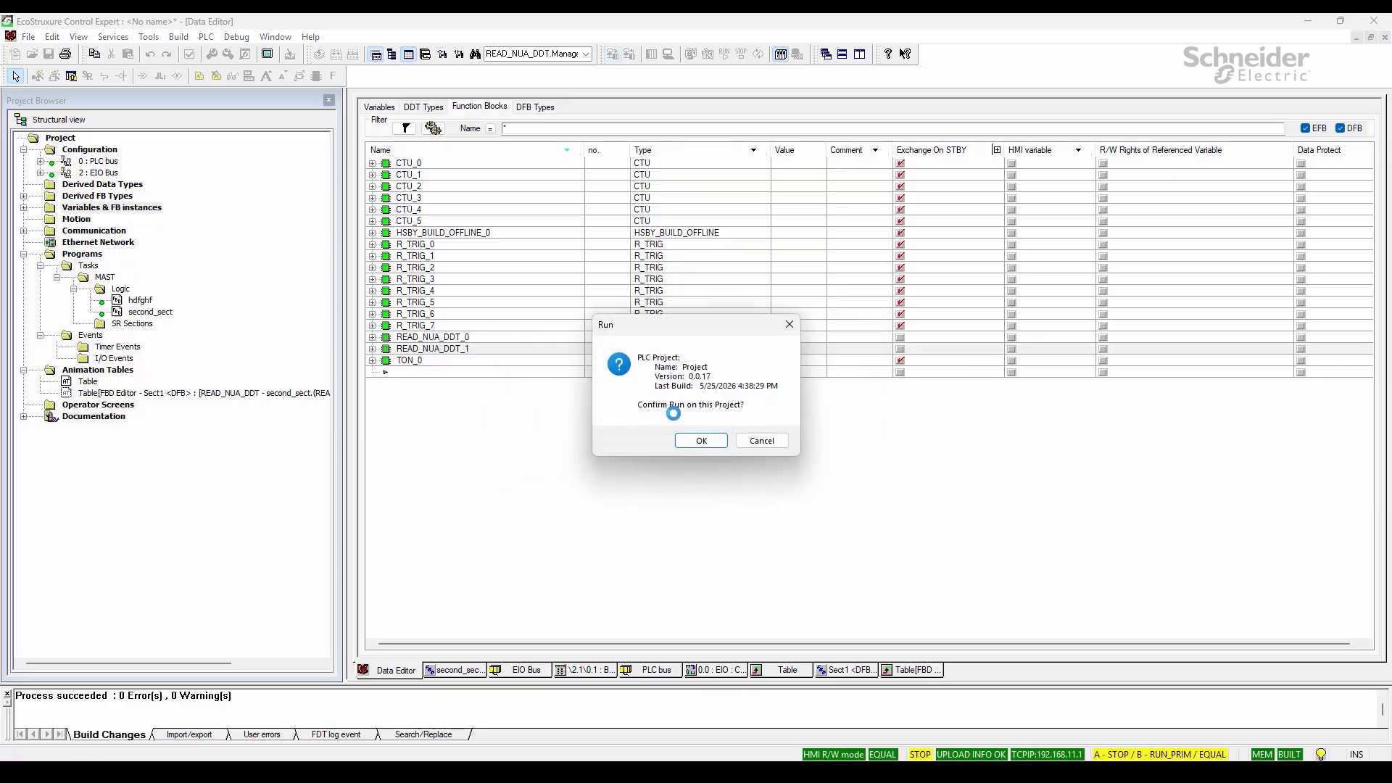
click(698, 442)
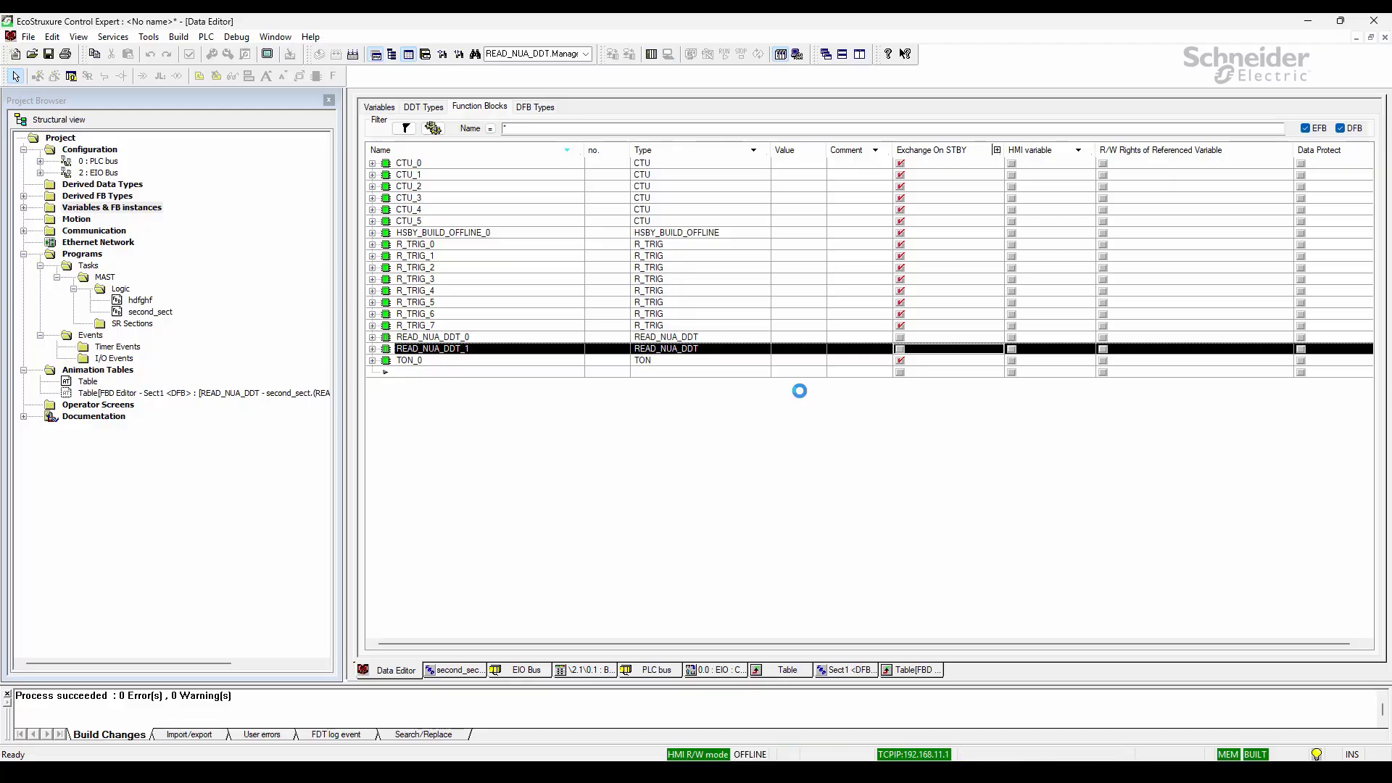
Set the PLC connection address to SYS with USB as the media
click(210, 37)
click(232, 64)
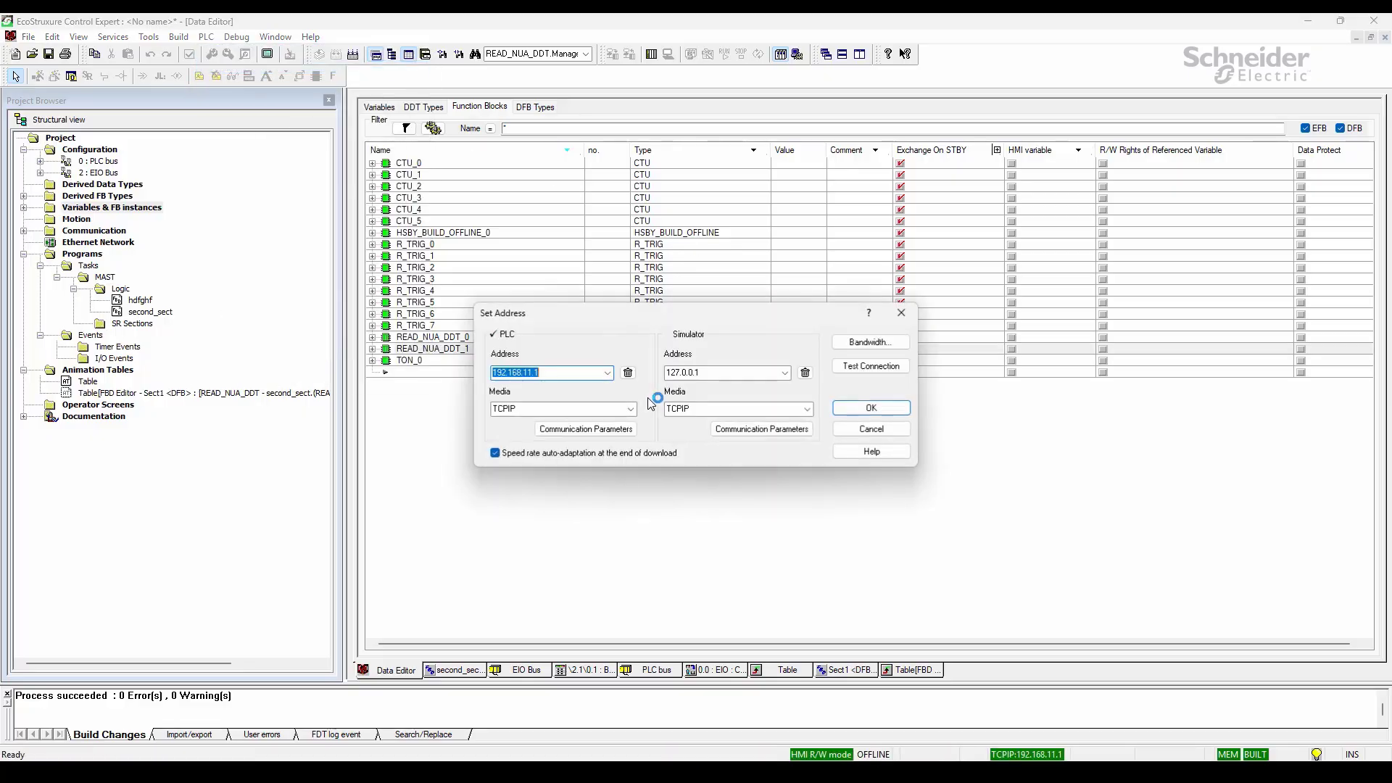
click(608, 372)
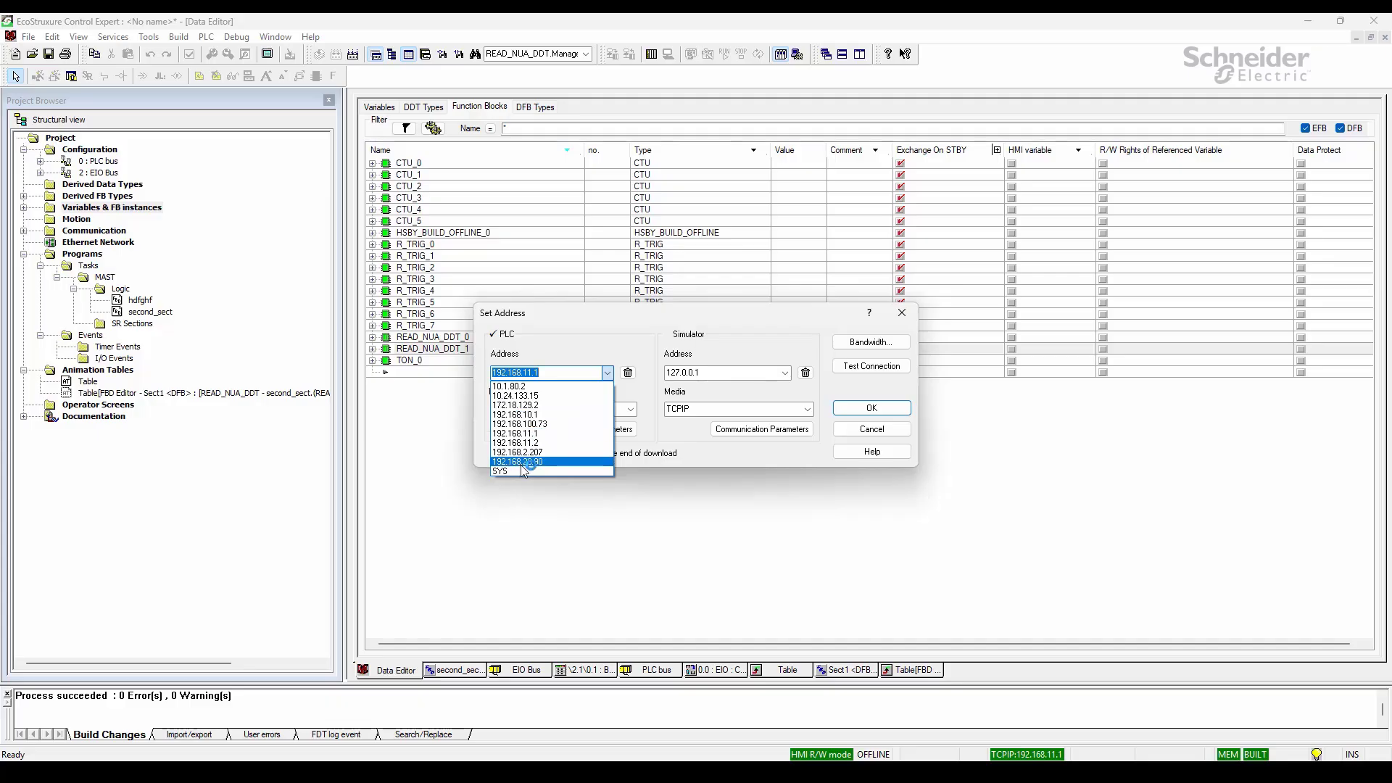
click(555, 470)
click(631, 409)
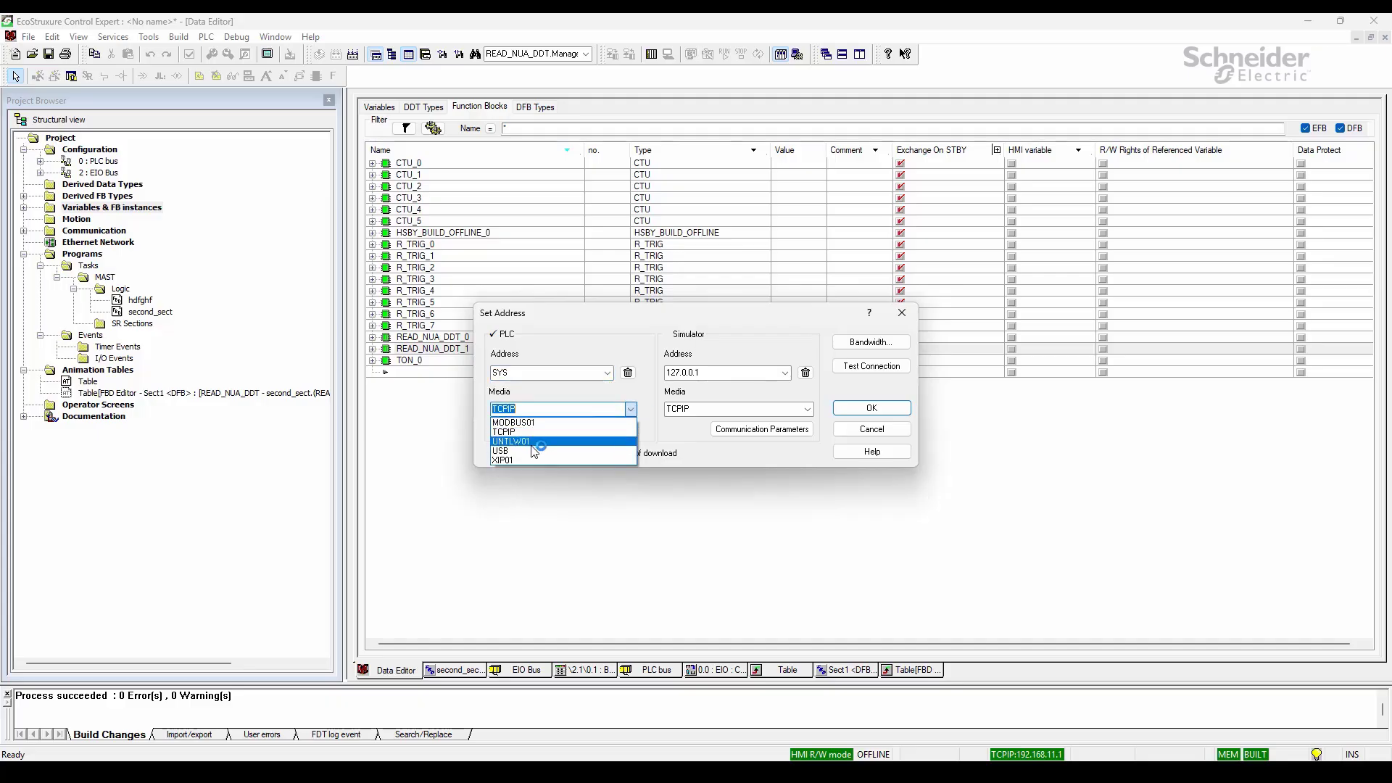
click(535, 451)
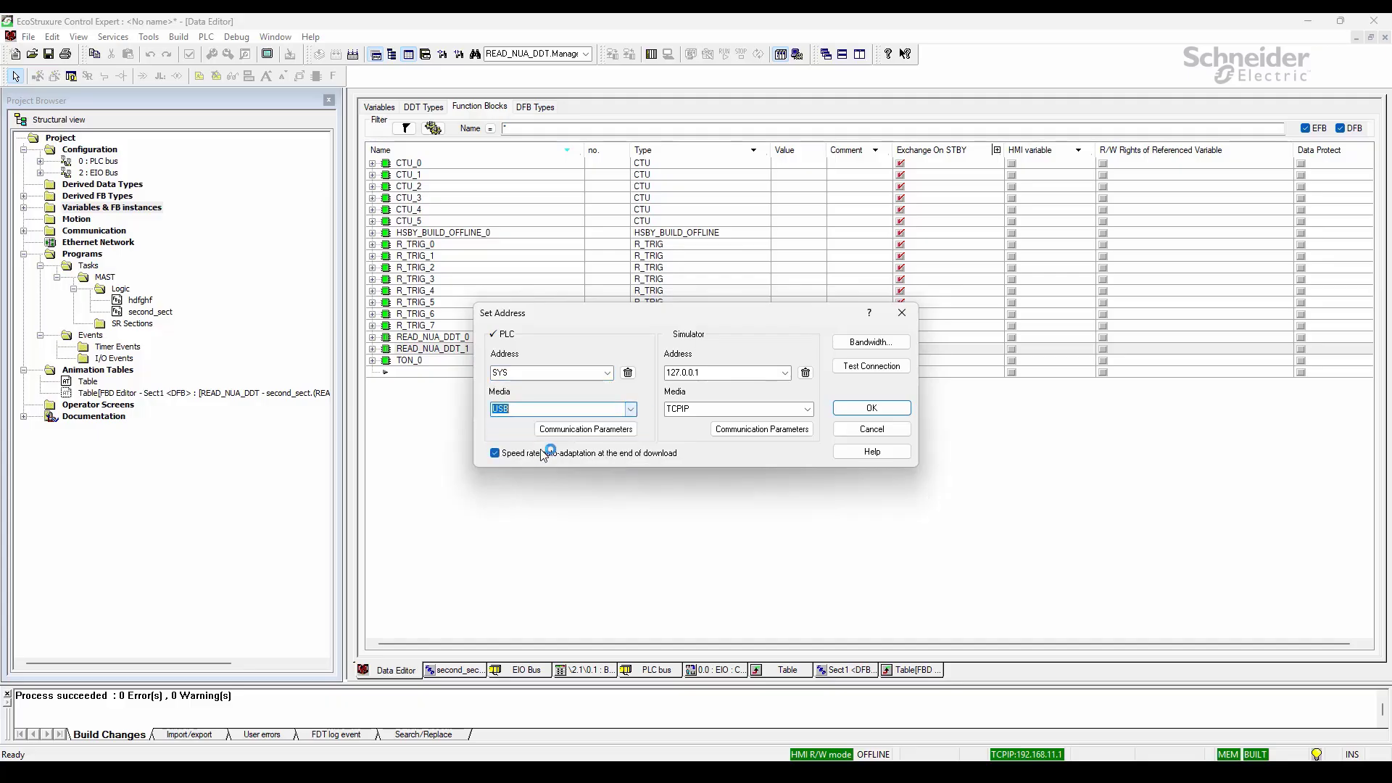
click(872, 408)
Connect to the PLC over USB and transfer the project with PLC Run after Transfer enabled, confirming both stop and run
click(651, 55)
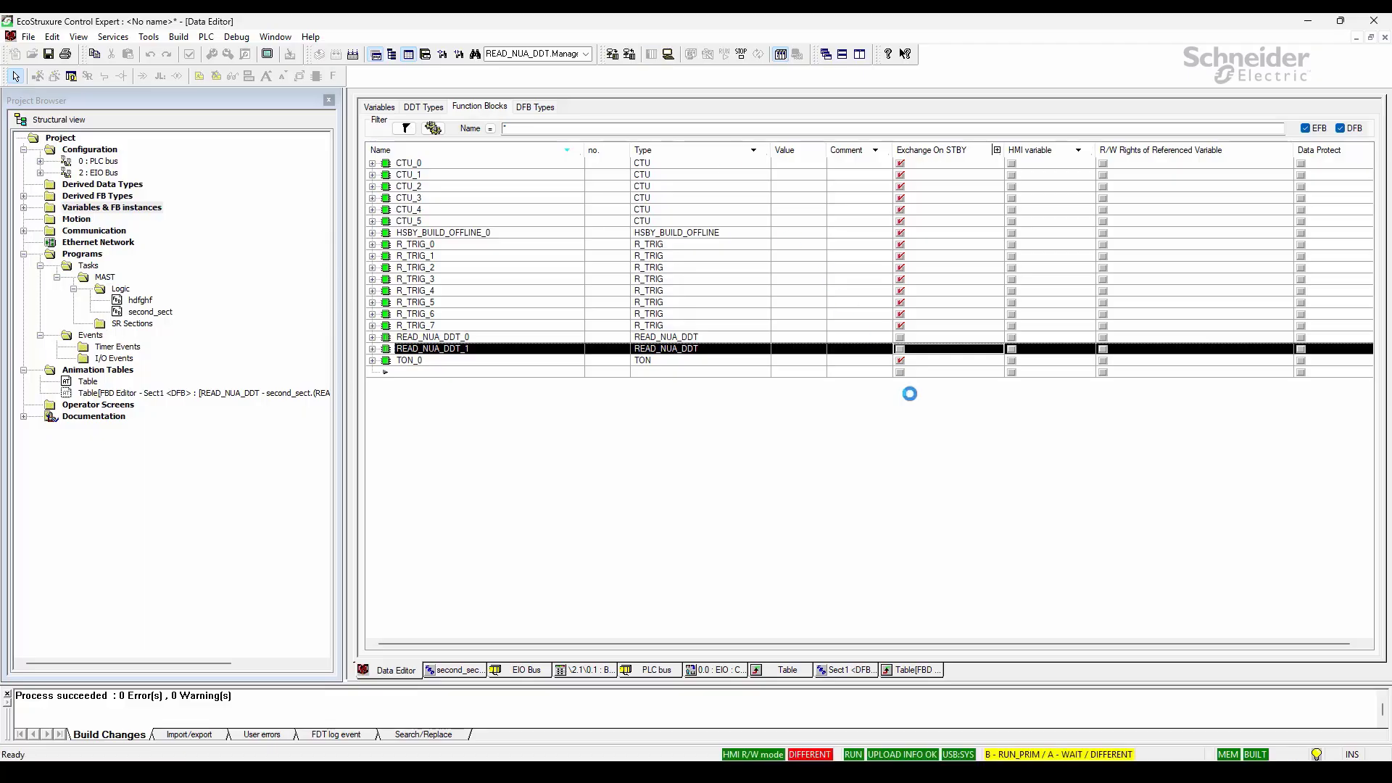
click(615, 57)
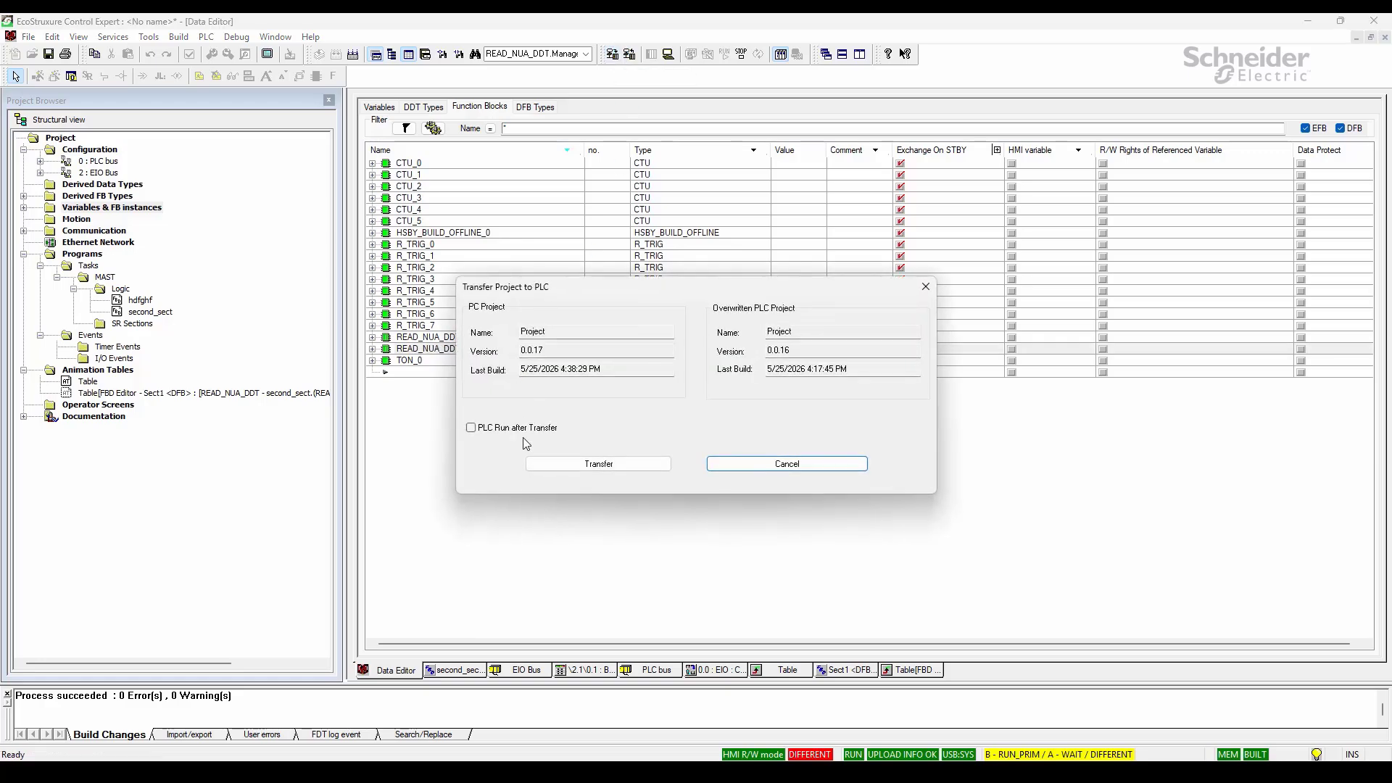
click(518, 429)
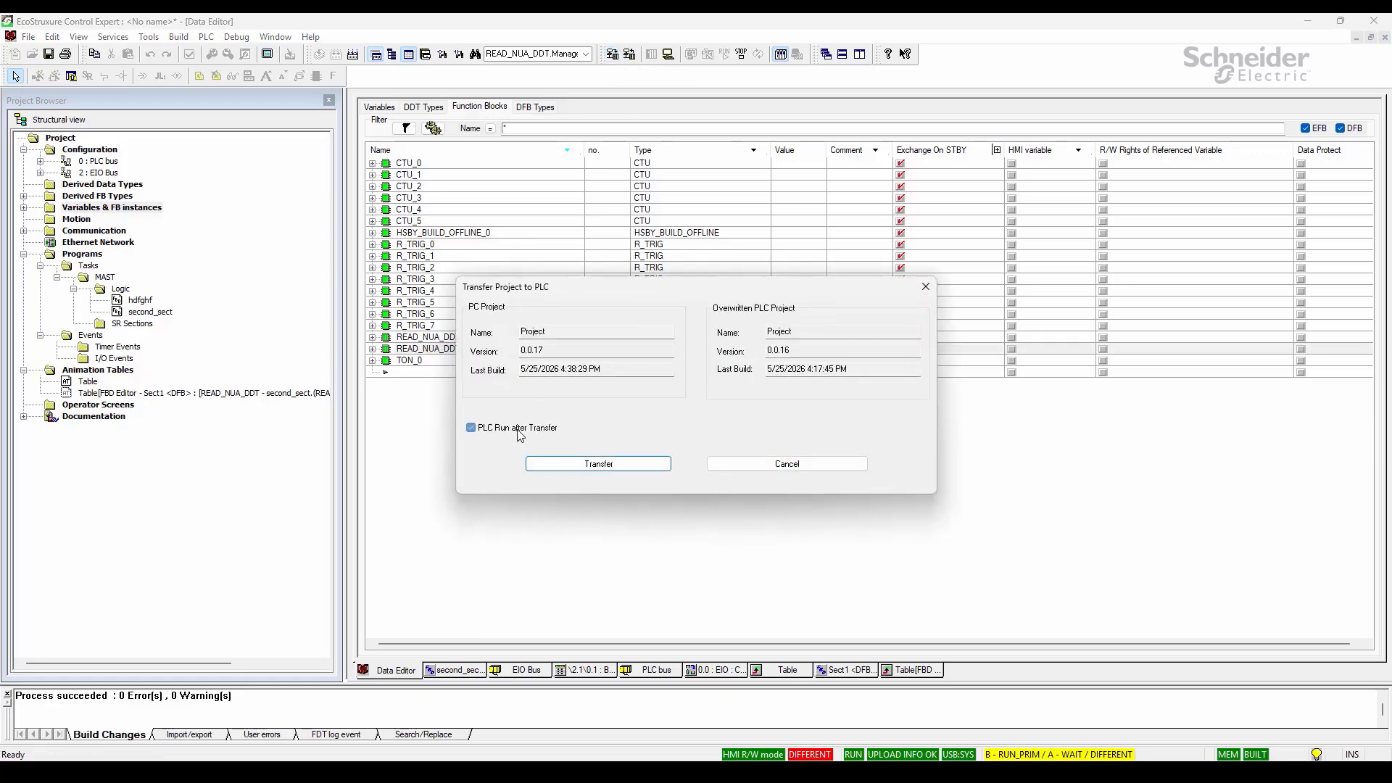
click(584, 466)
click(691, 441)
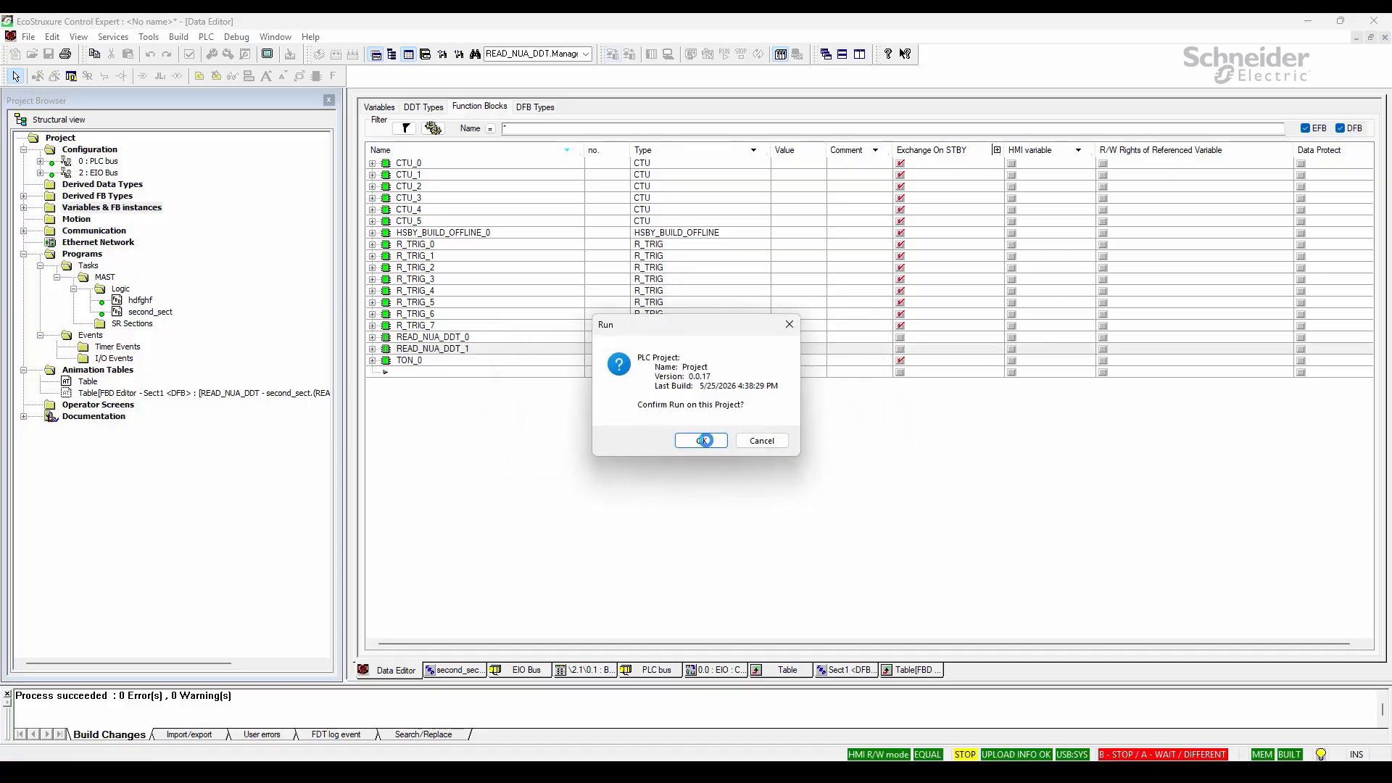
click(704, 440)
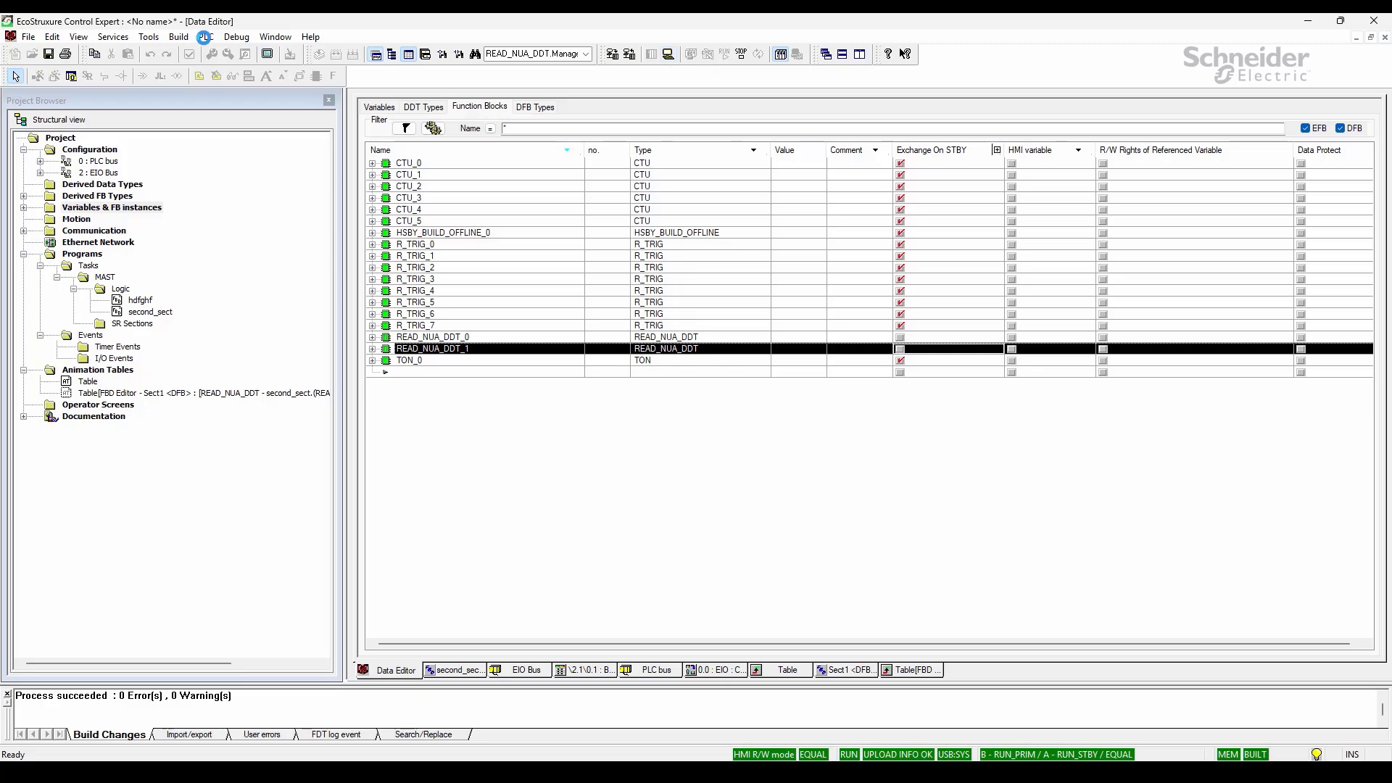
Set the PLC connection address to 192.168.11.2 with TCPIP as the media
click(205, 37)
click(232, 69)
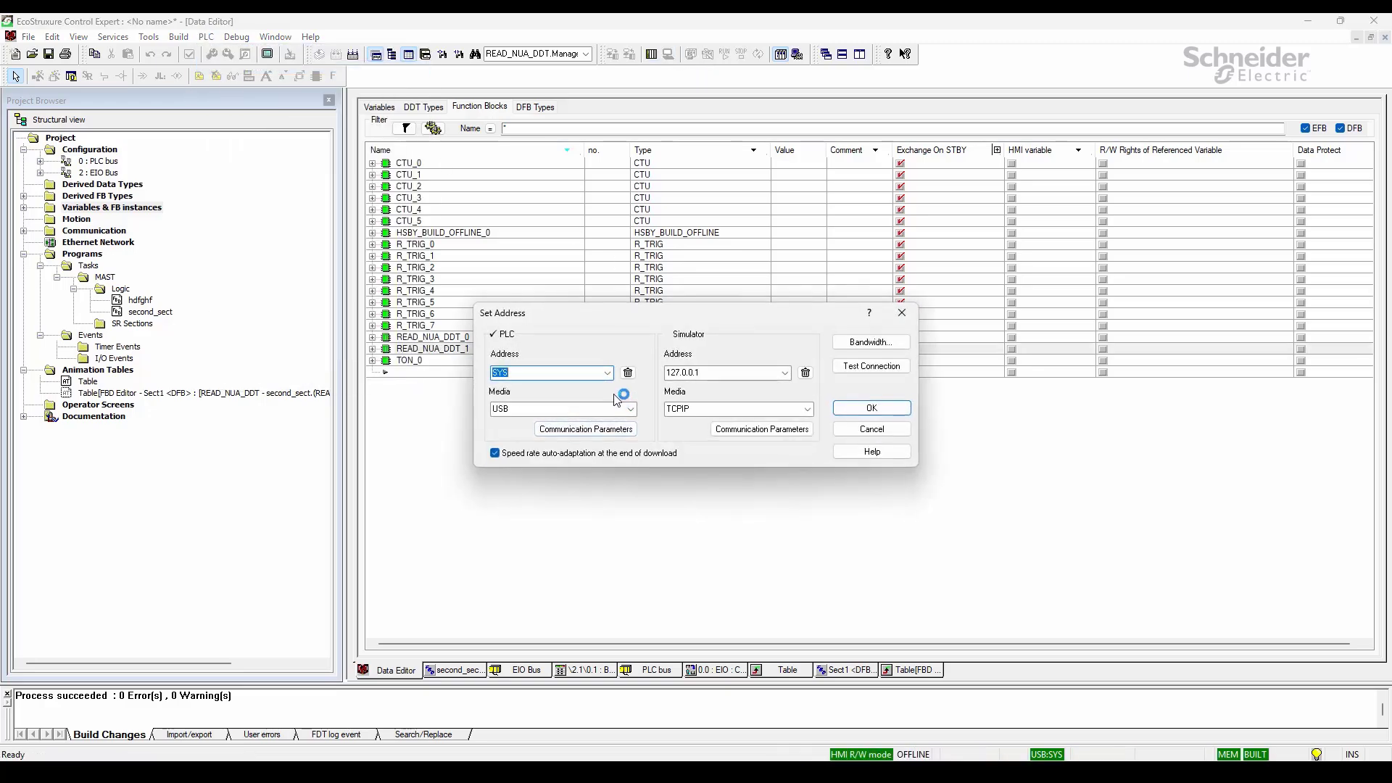
click(608, 373)
click(556, 444)
click(631, 409)
click(571, 432)
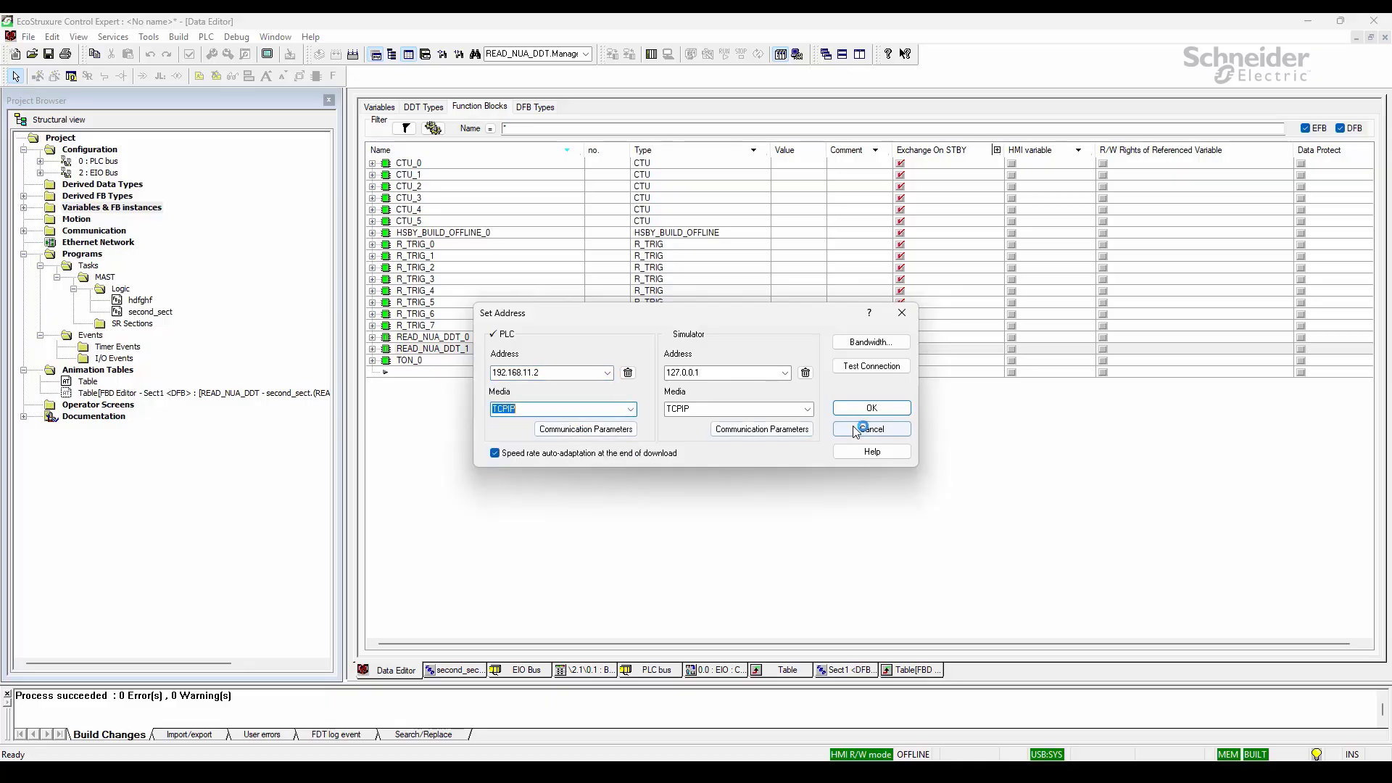
click(871, 408)
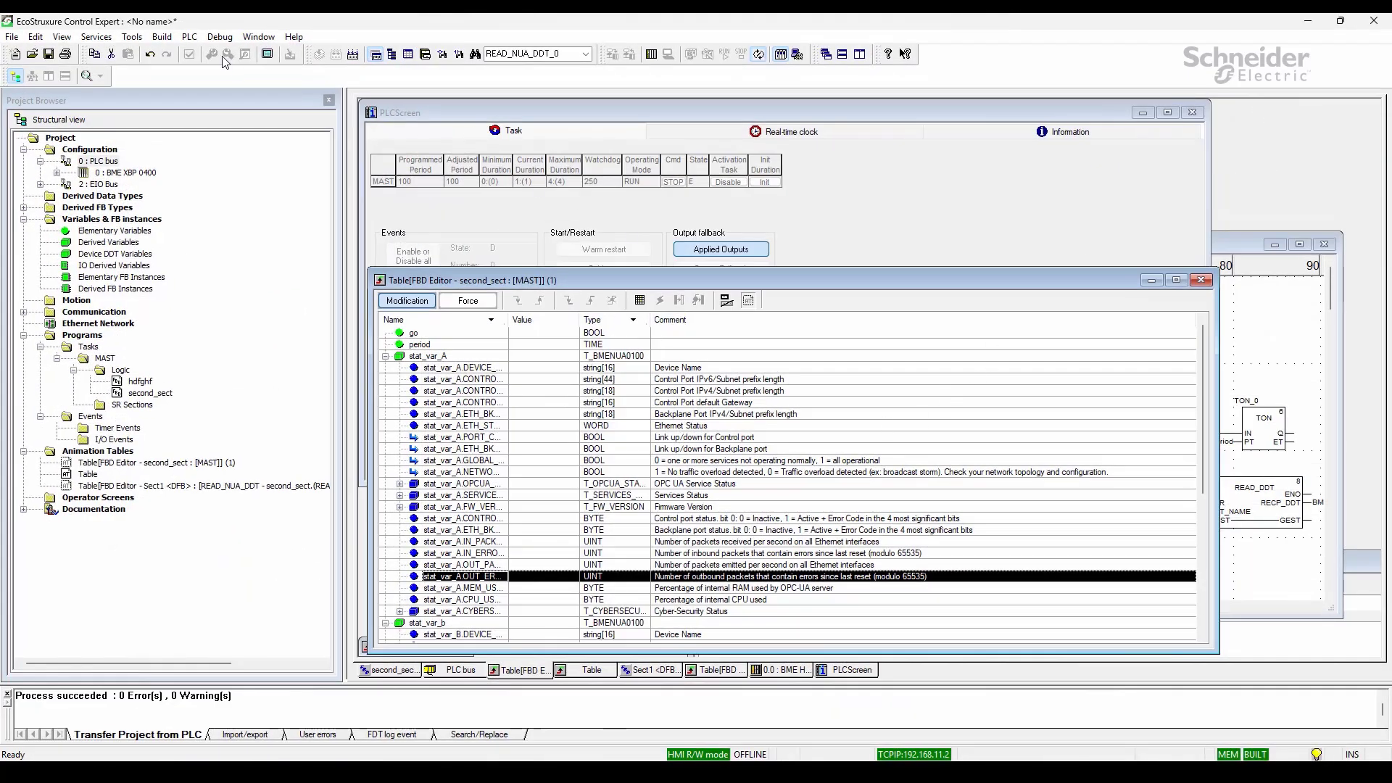
In the other Control Expert instance, set the PLC connection address to 192.168.11.1 over TCPIP
click(190, 37)
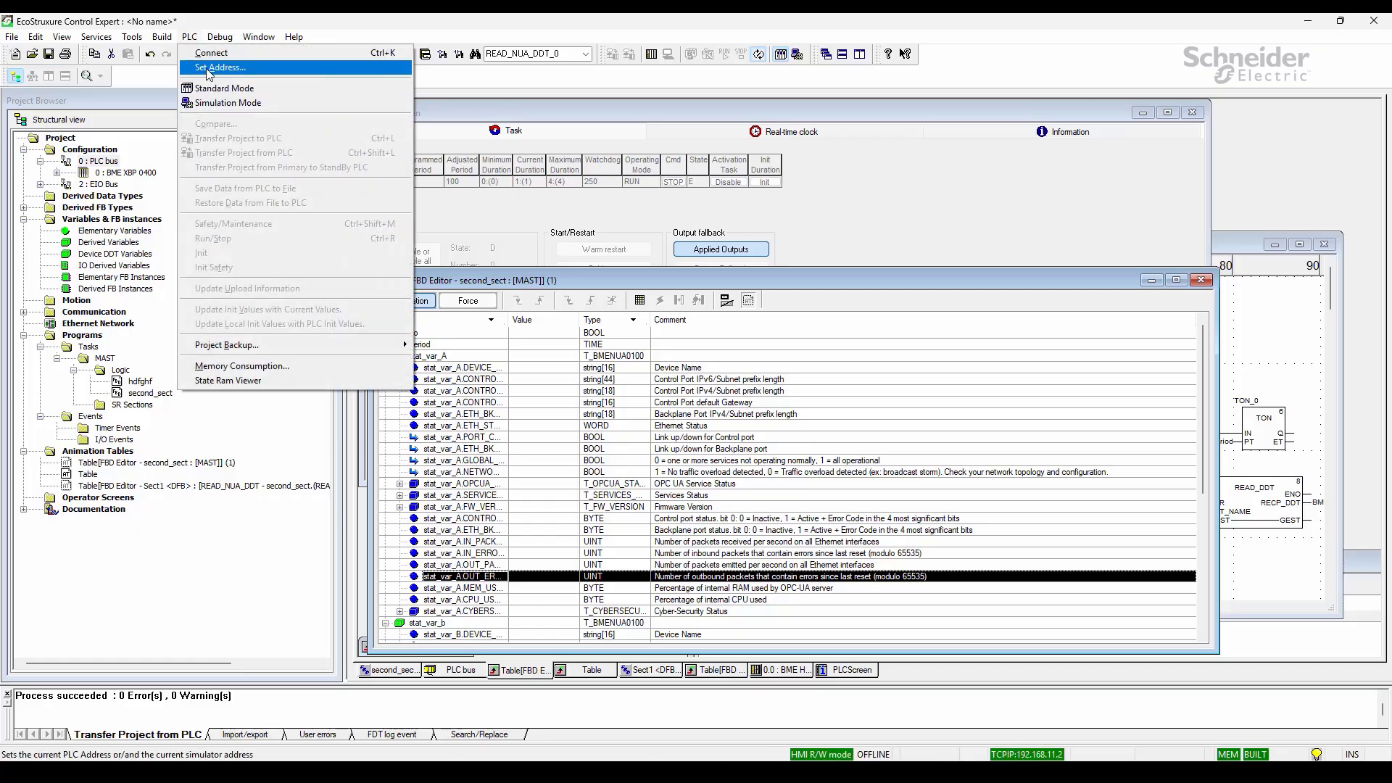
click(207, 71)
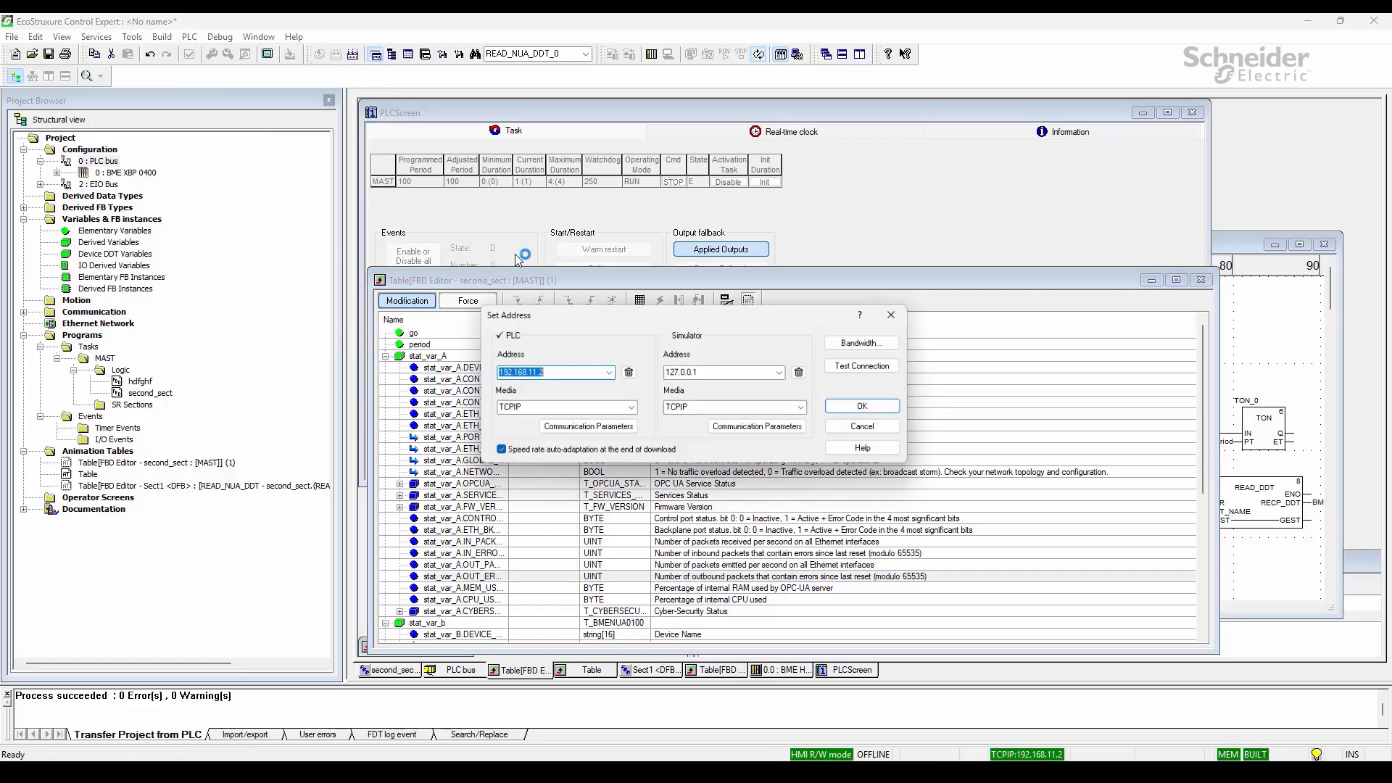
click(559, 373)
key(BackSpace)
text(1)
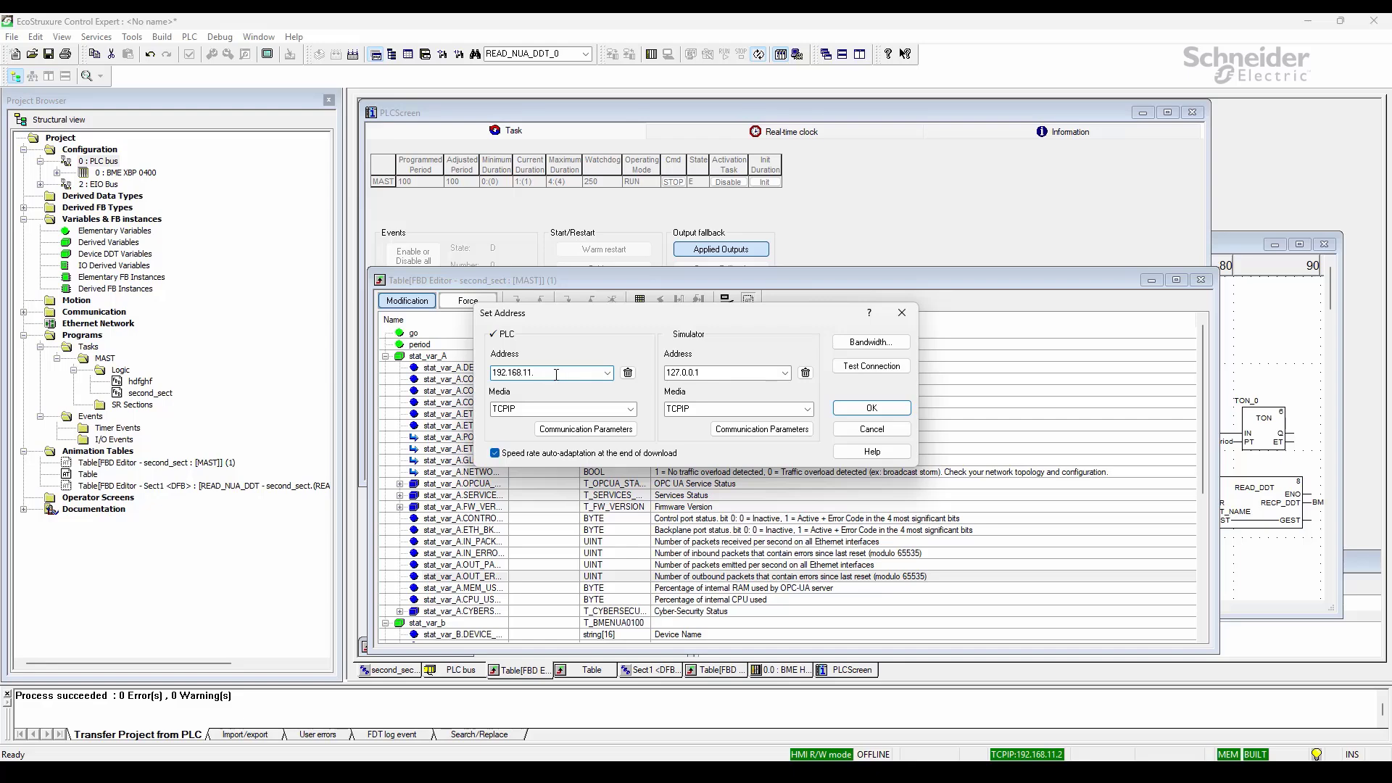
click(868, 410)
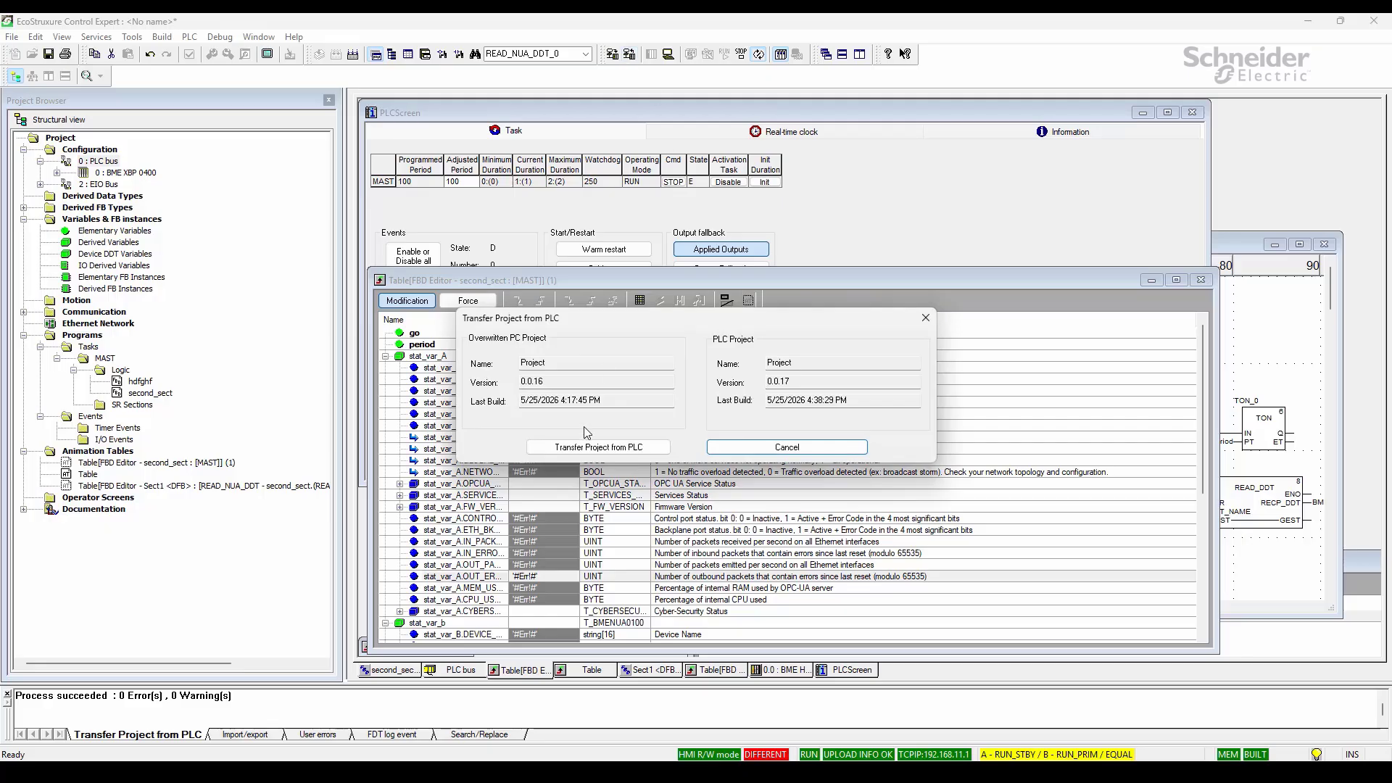
Transfer the project from the PLC at 192.168.11.1 to the PC, confirming the overwrite of the open project
click(589, 447)
click(737, 427)
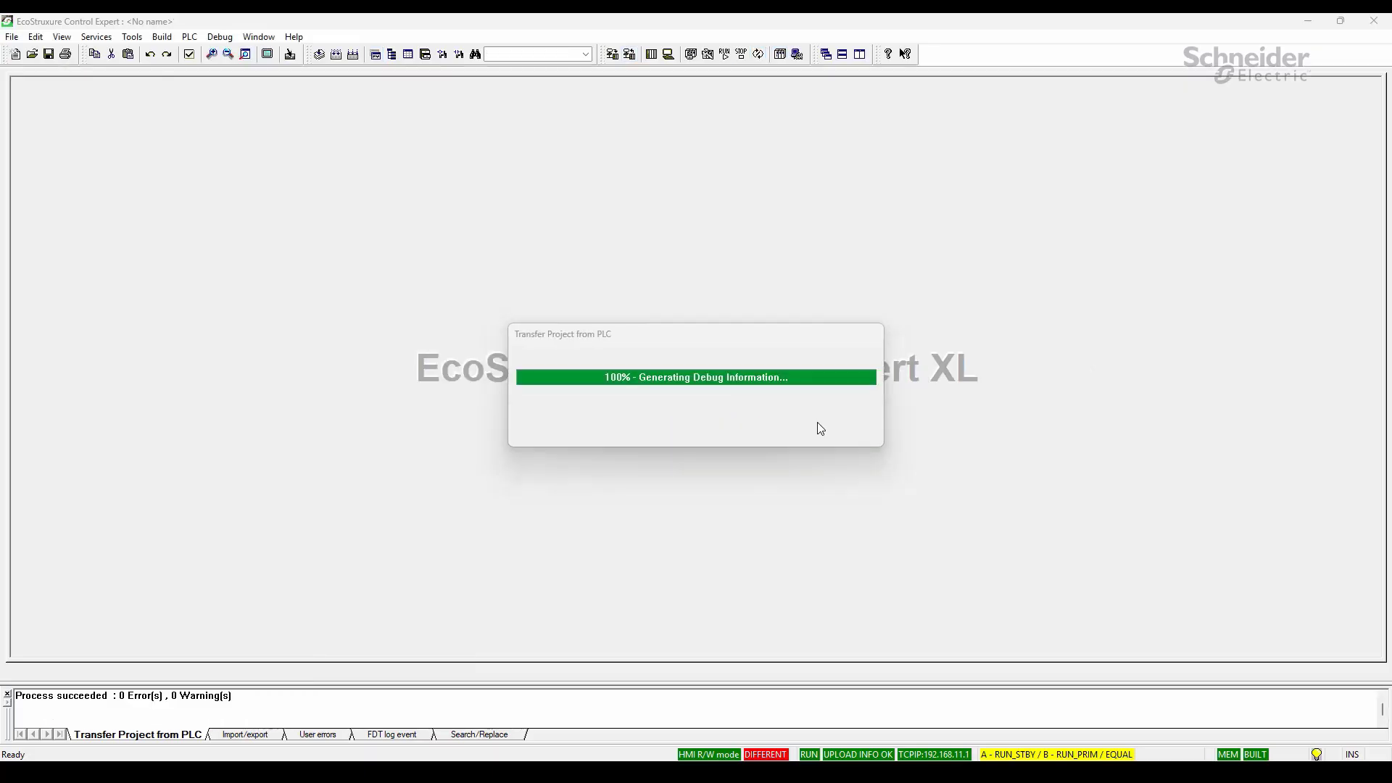
click(800, 427)
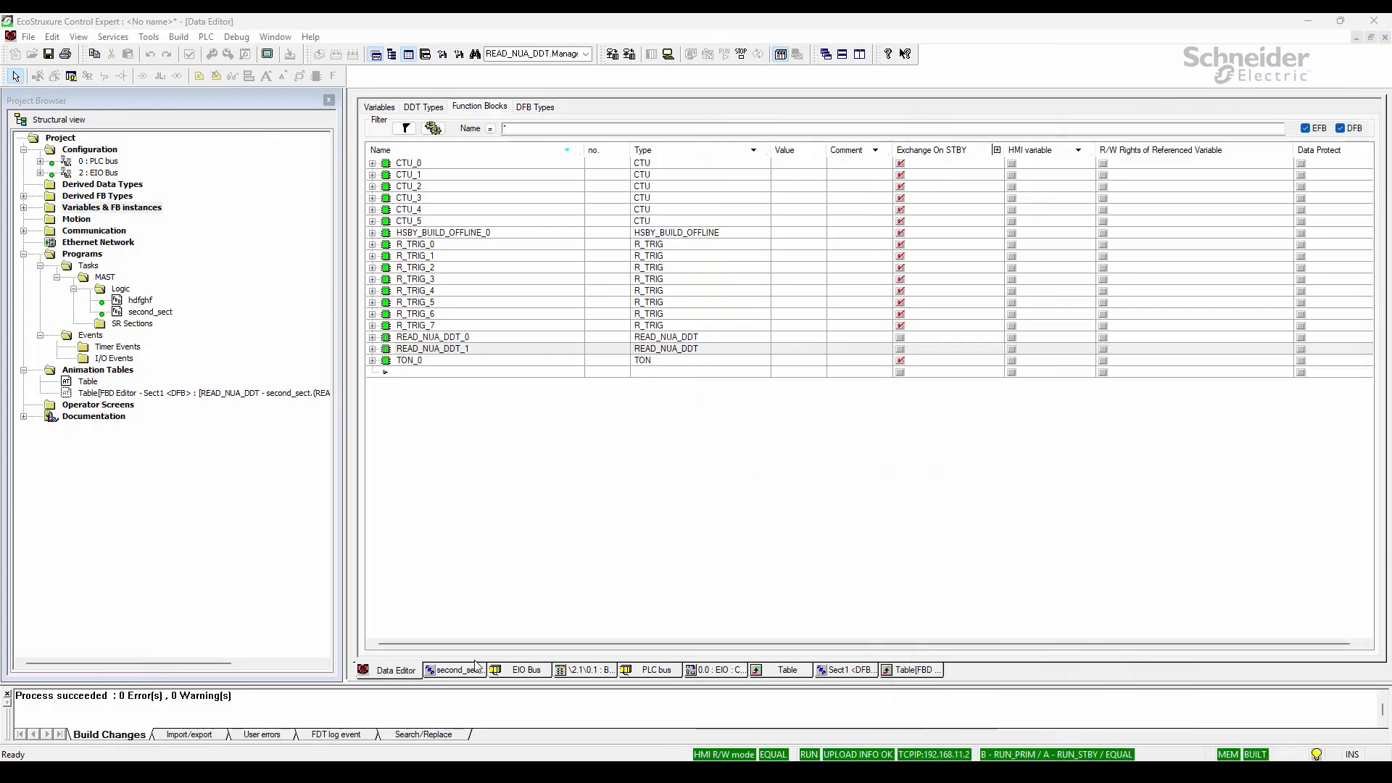
In the Control Expert instance connected to 192.168.11.2, open the animation table named Table and collapse stat_var_a and stat_var_b
click(784, 671)
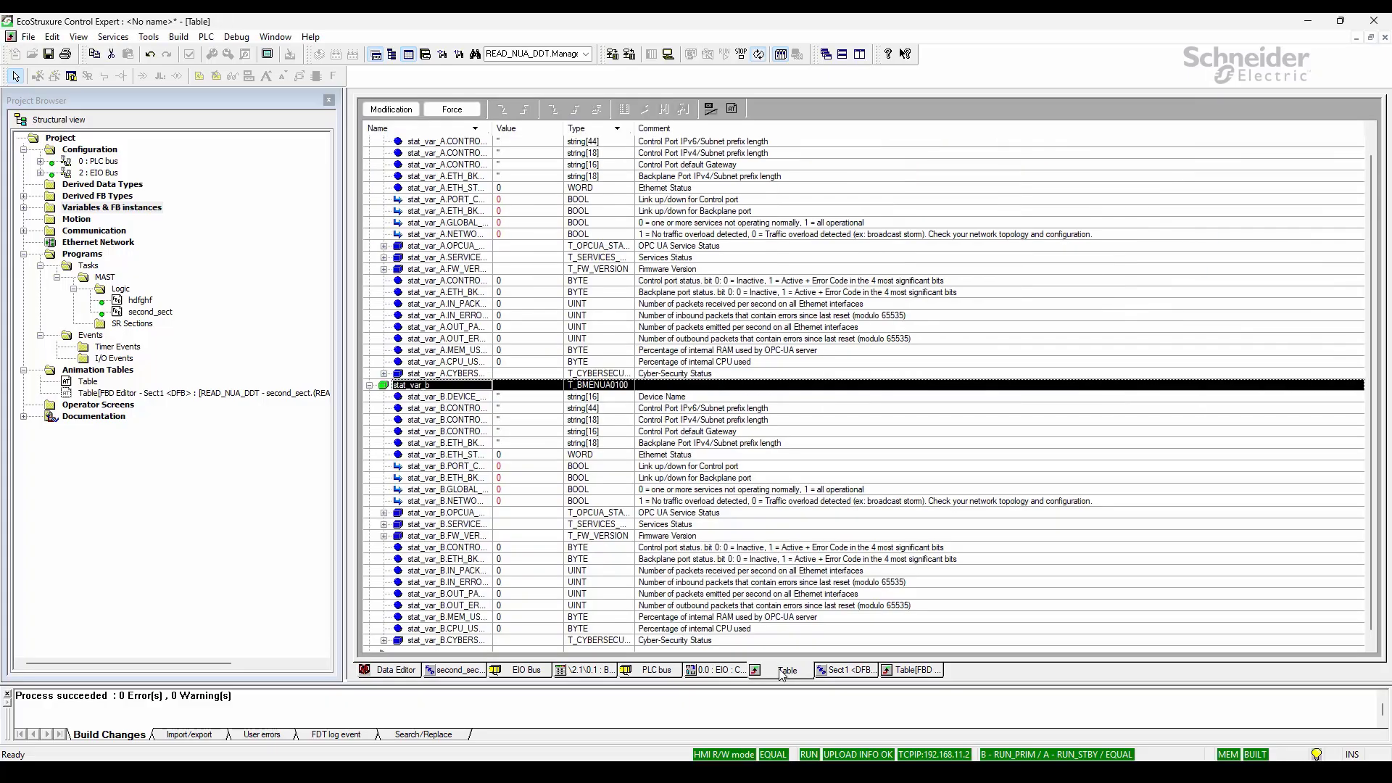
scroll(589, 310, up, 1)
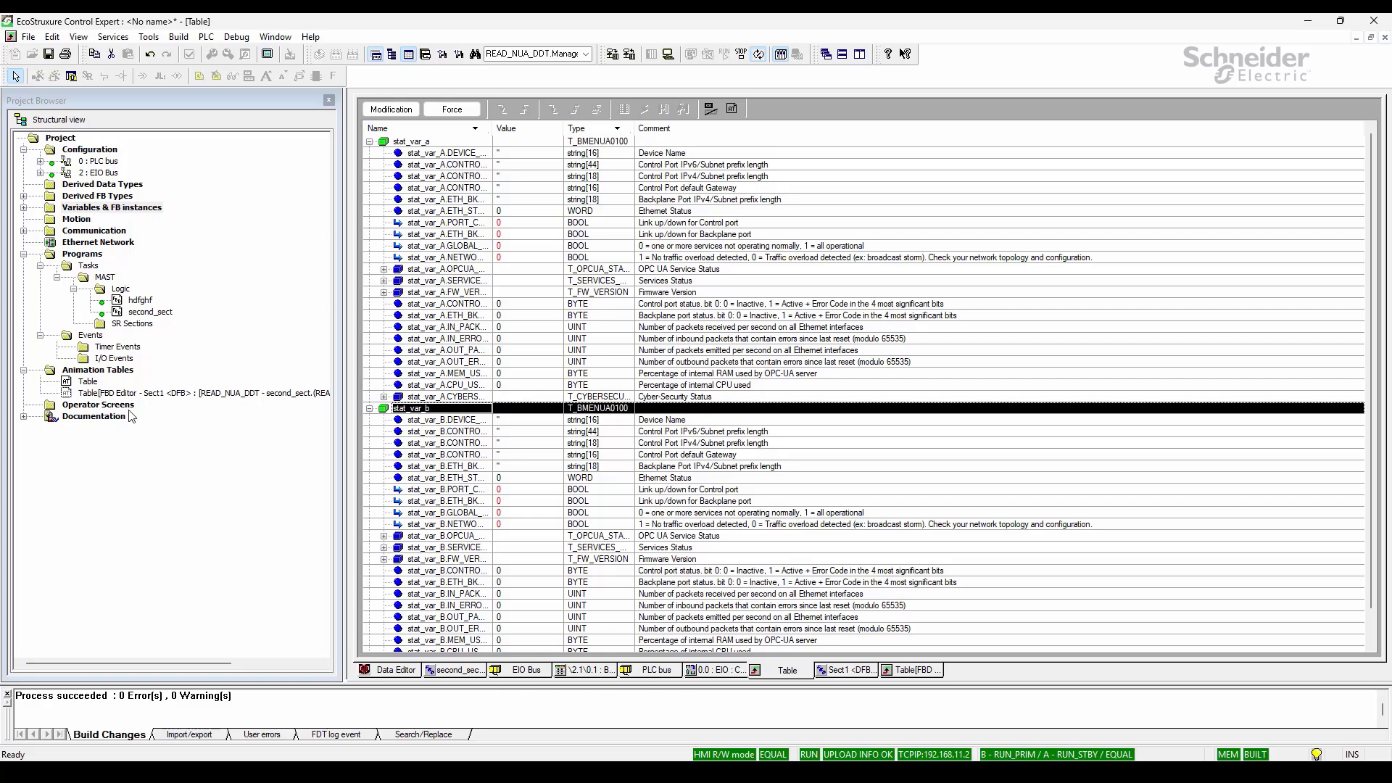
click(97, 386)
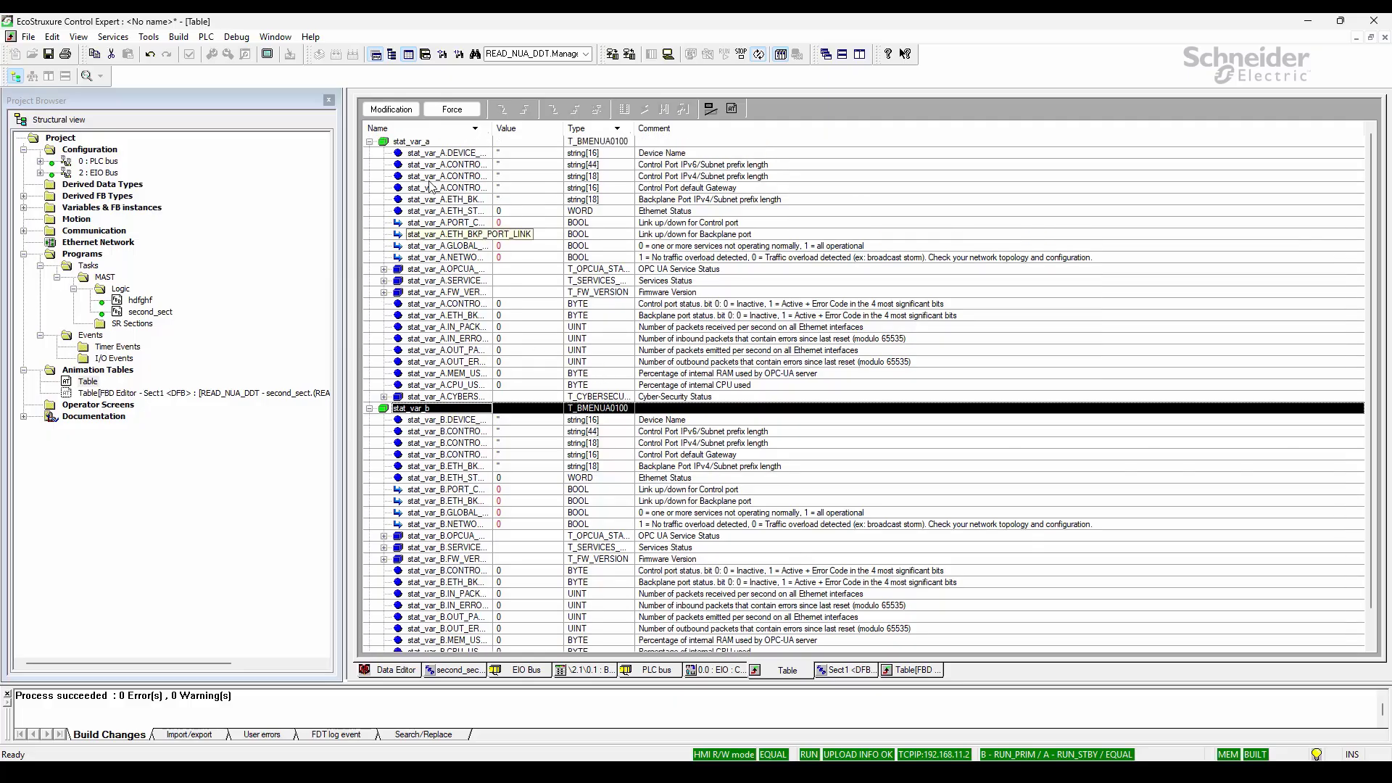
click(370, 143)
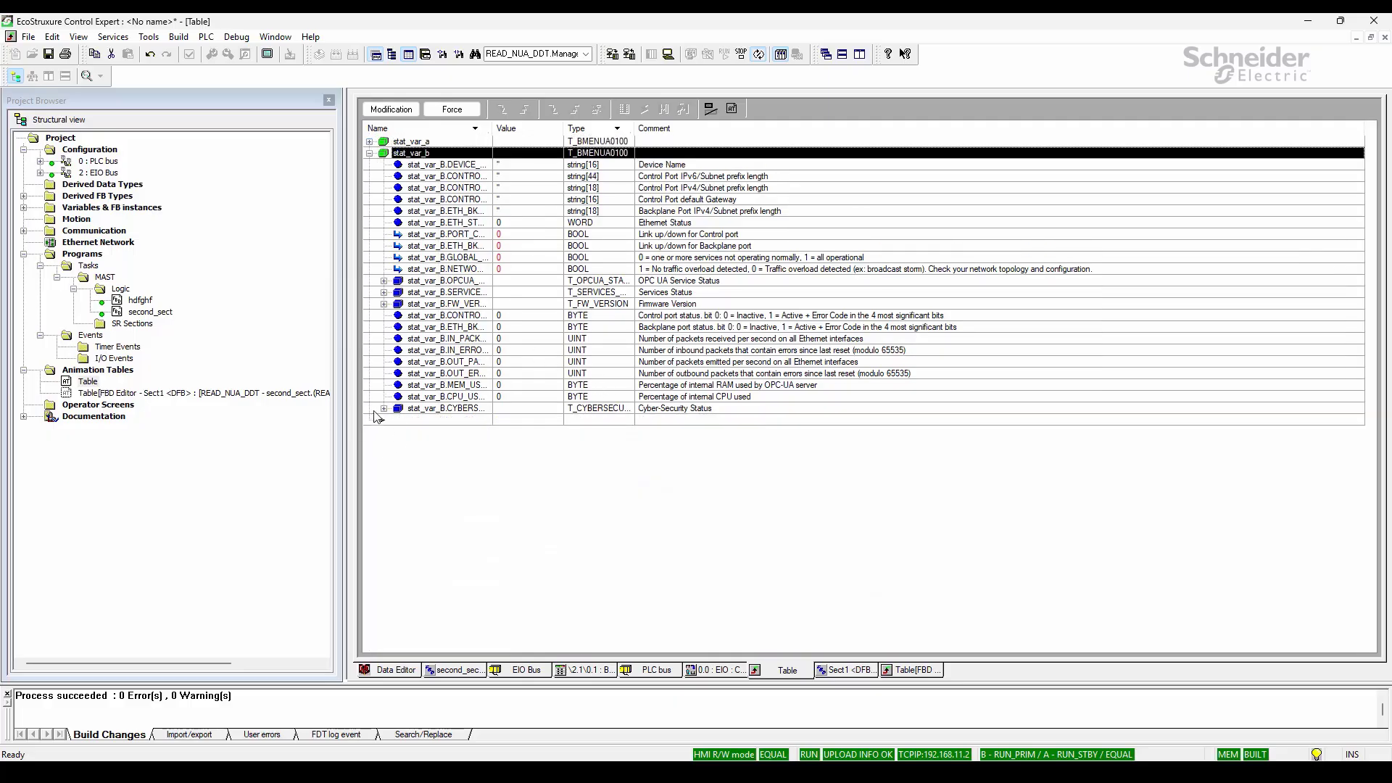
click(370, 153)
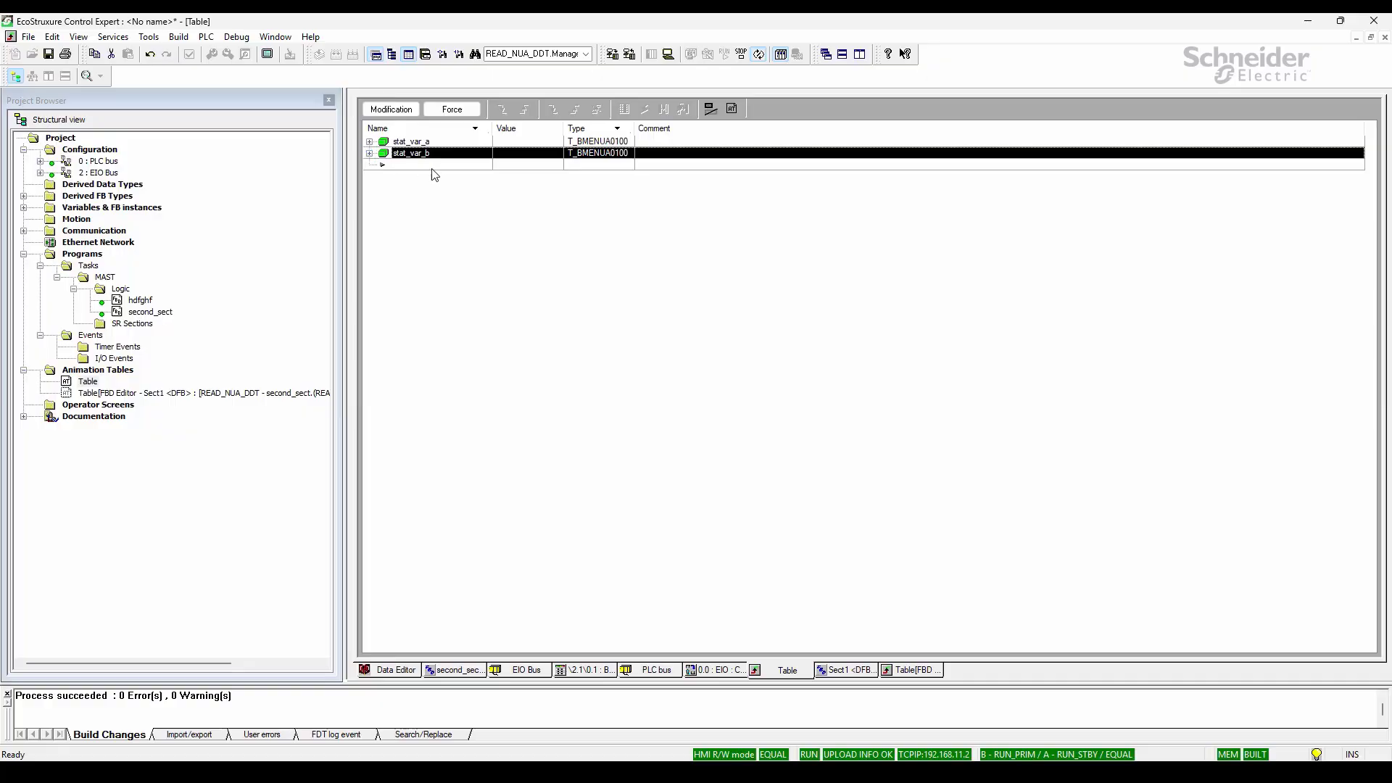
Add the variables period and go to the animation table containing stat_var_a and stat_var_b
click(909, 671)
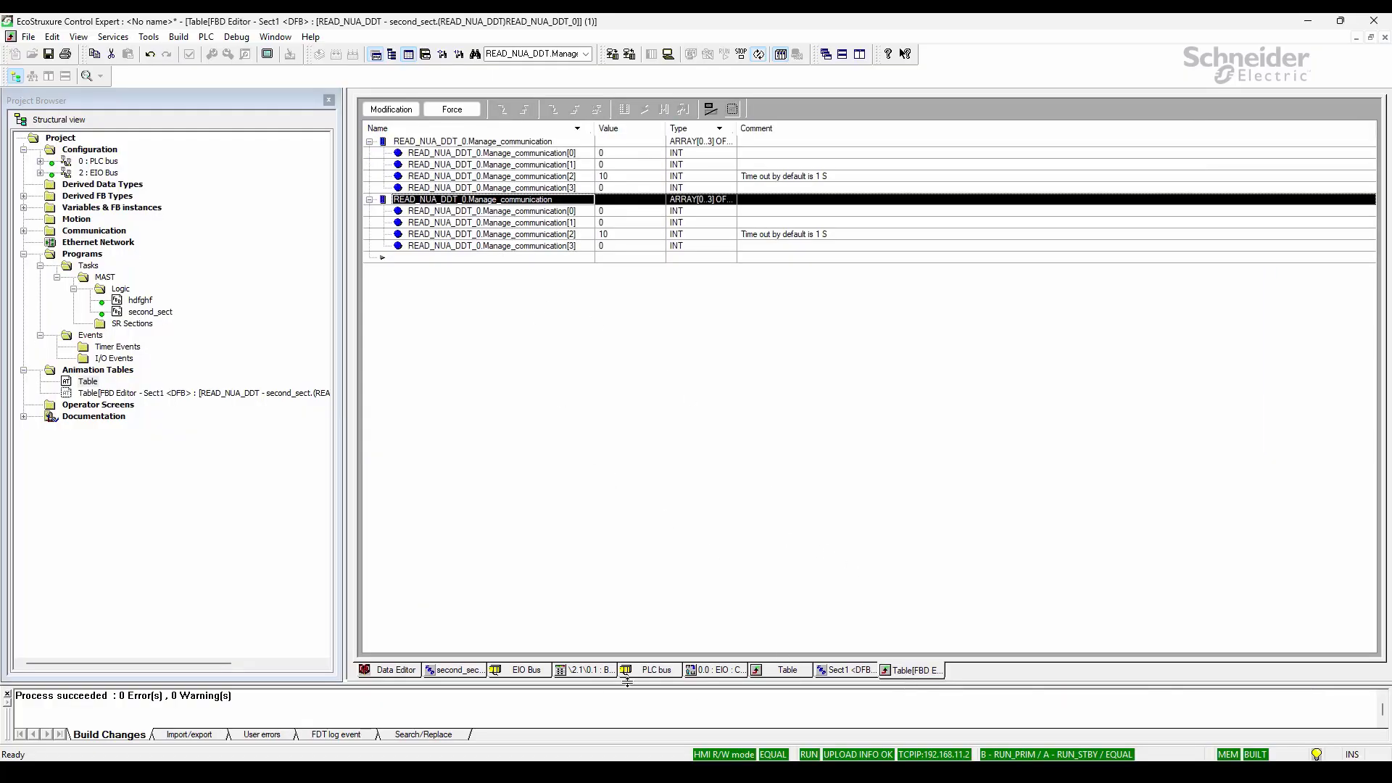
click(775, 671)
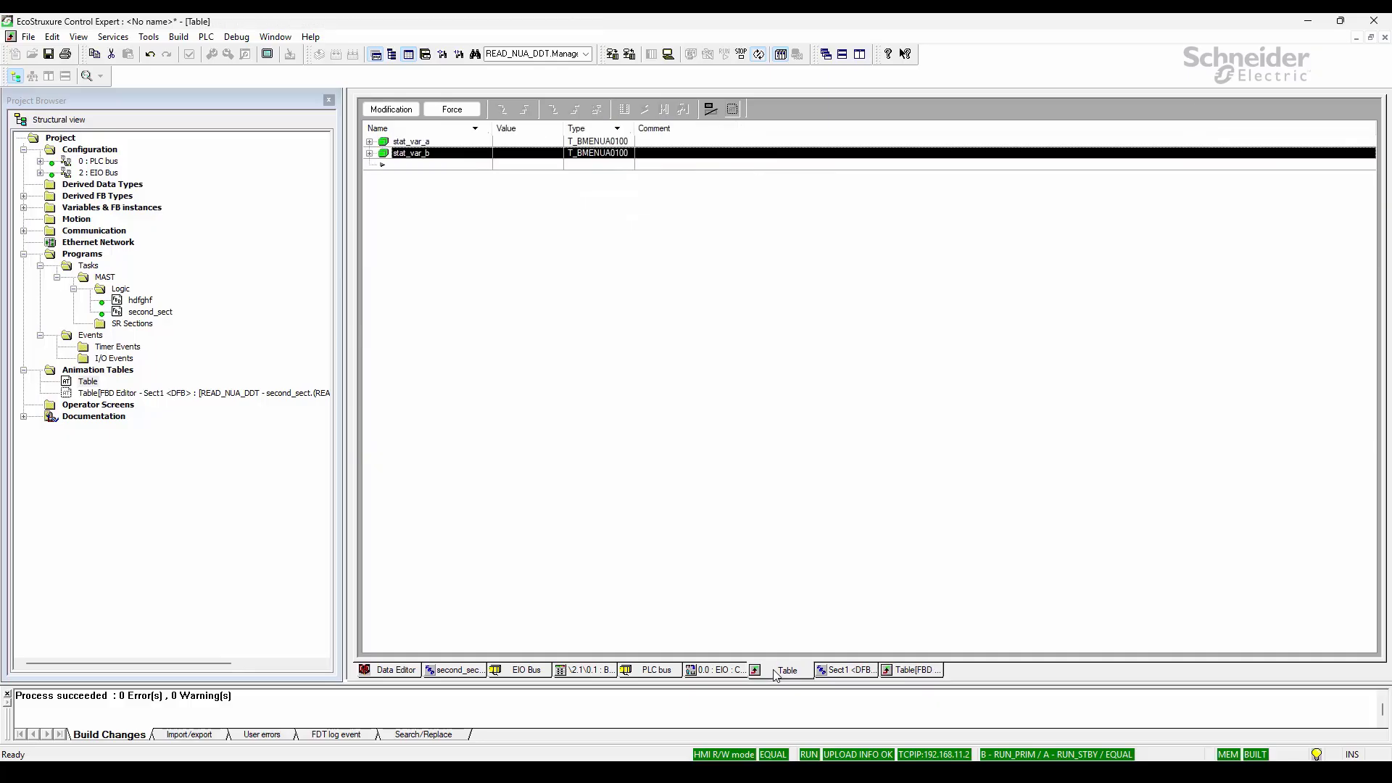
click(412, 168)
text(perio)
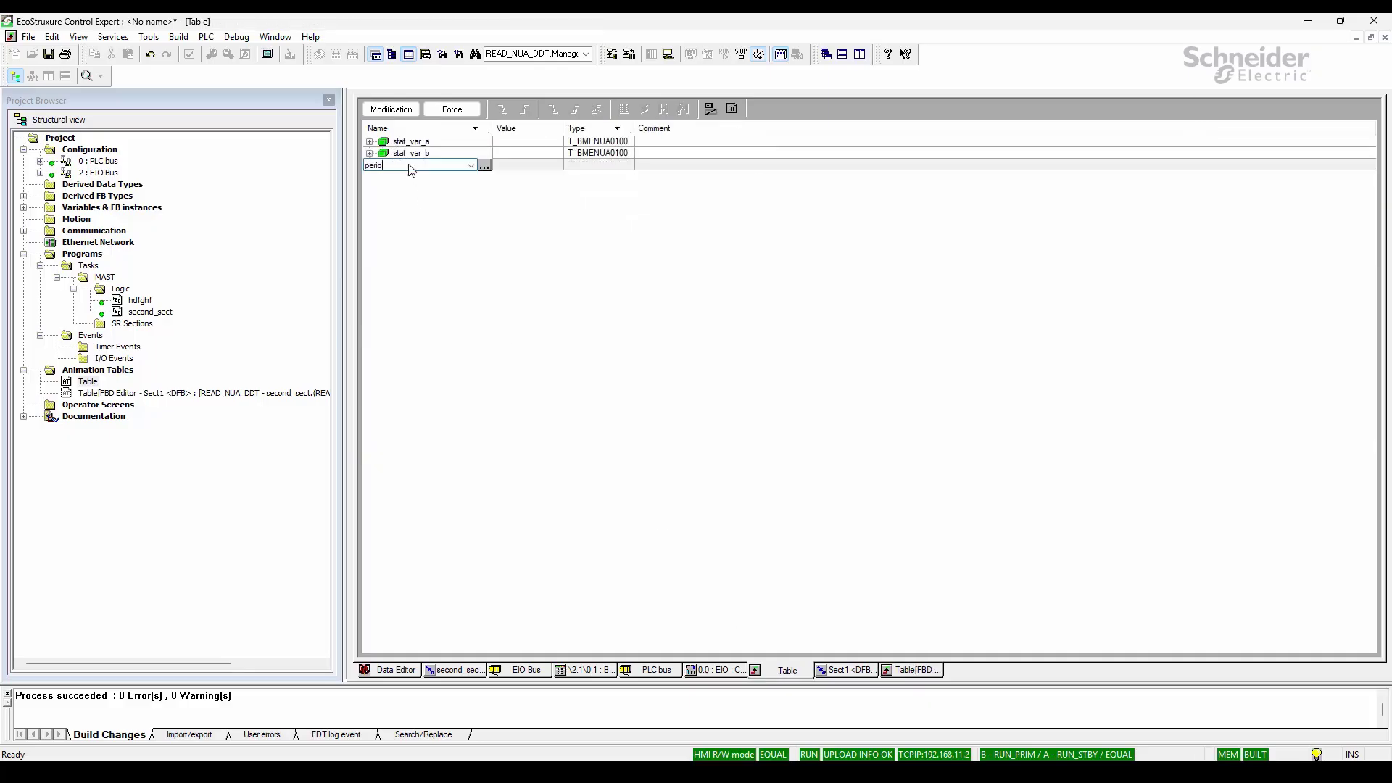
text(d)
key(Return)
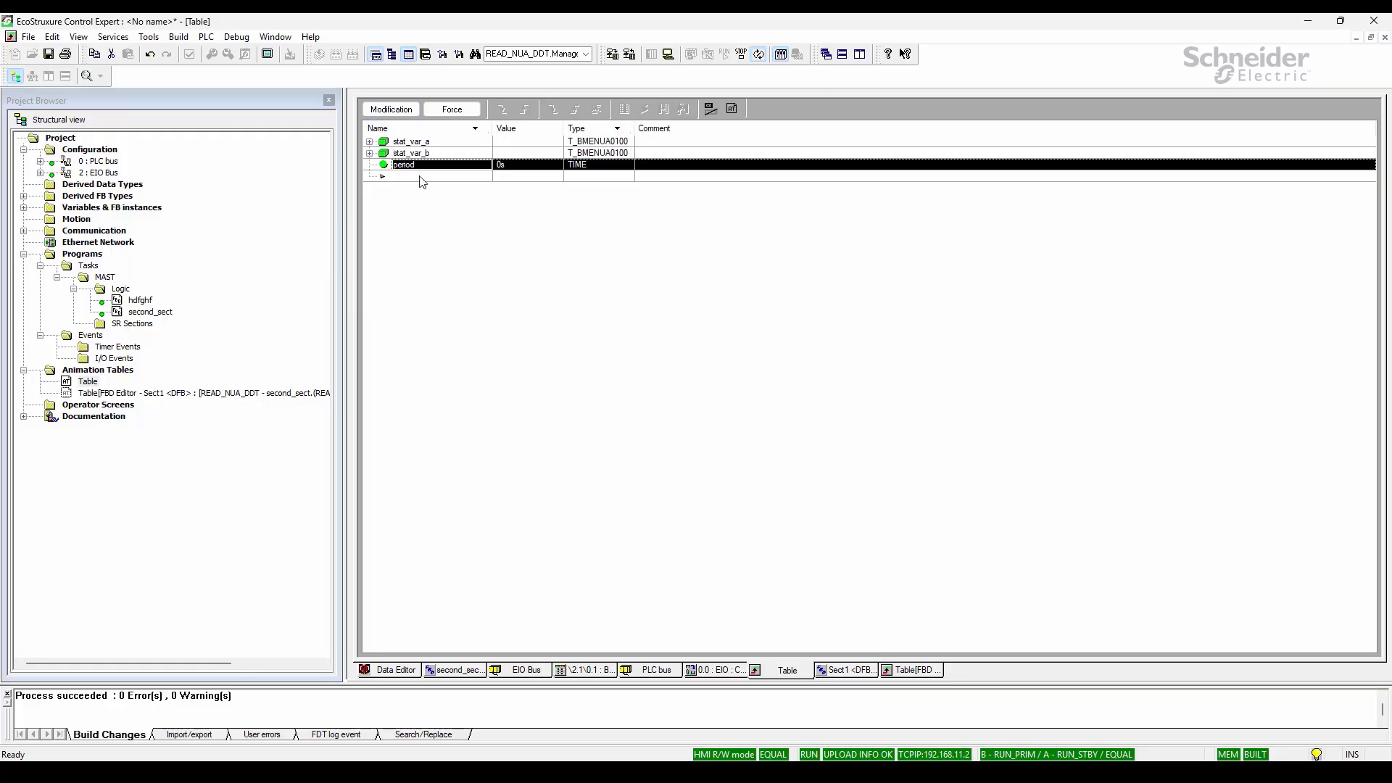
click(423, 178)
text(go)
key(Return)
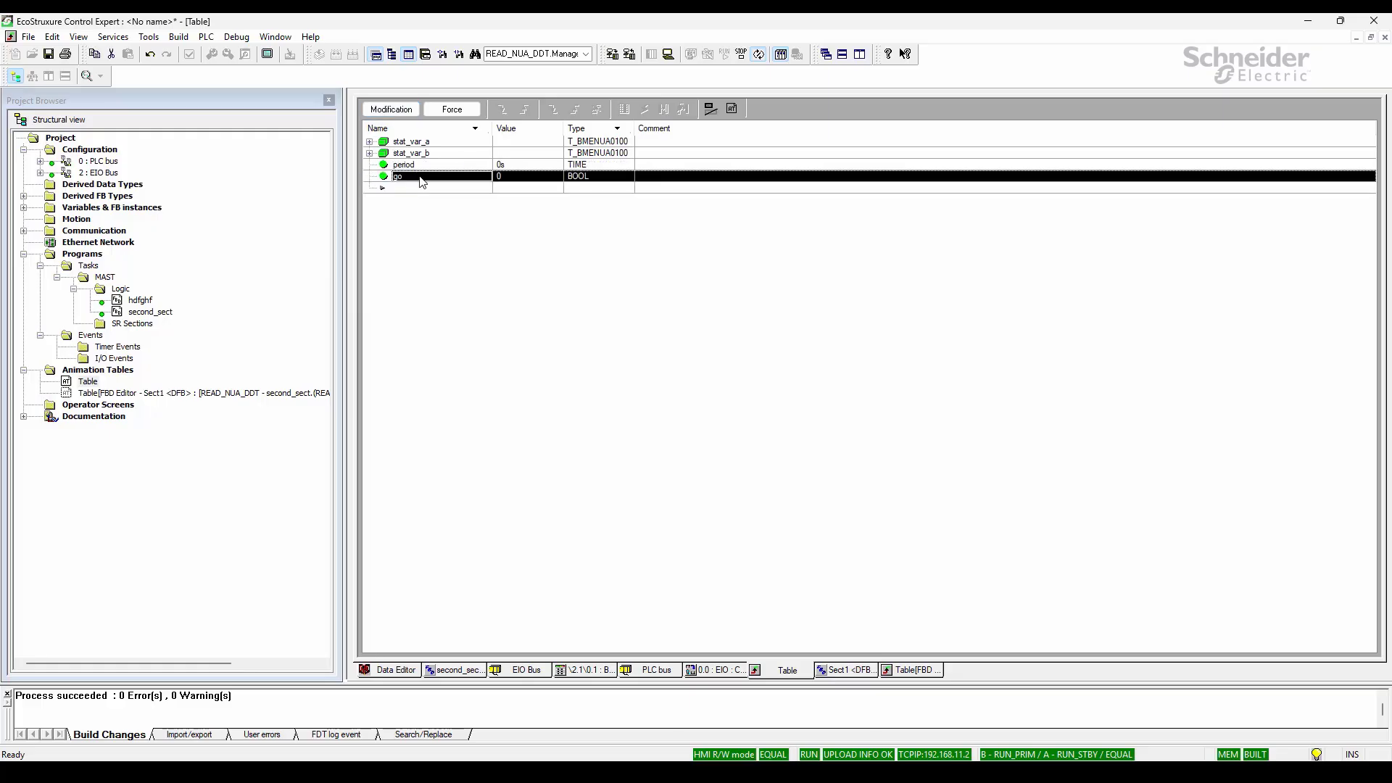
Enable modification in the animation table, then set period to 2s and go to 1
click(498, 166)
click(392, 109)
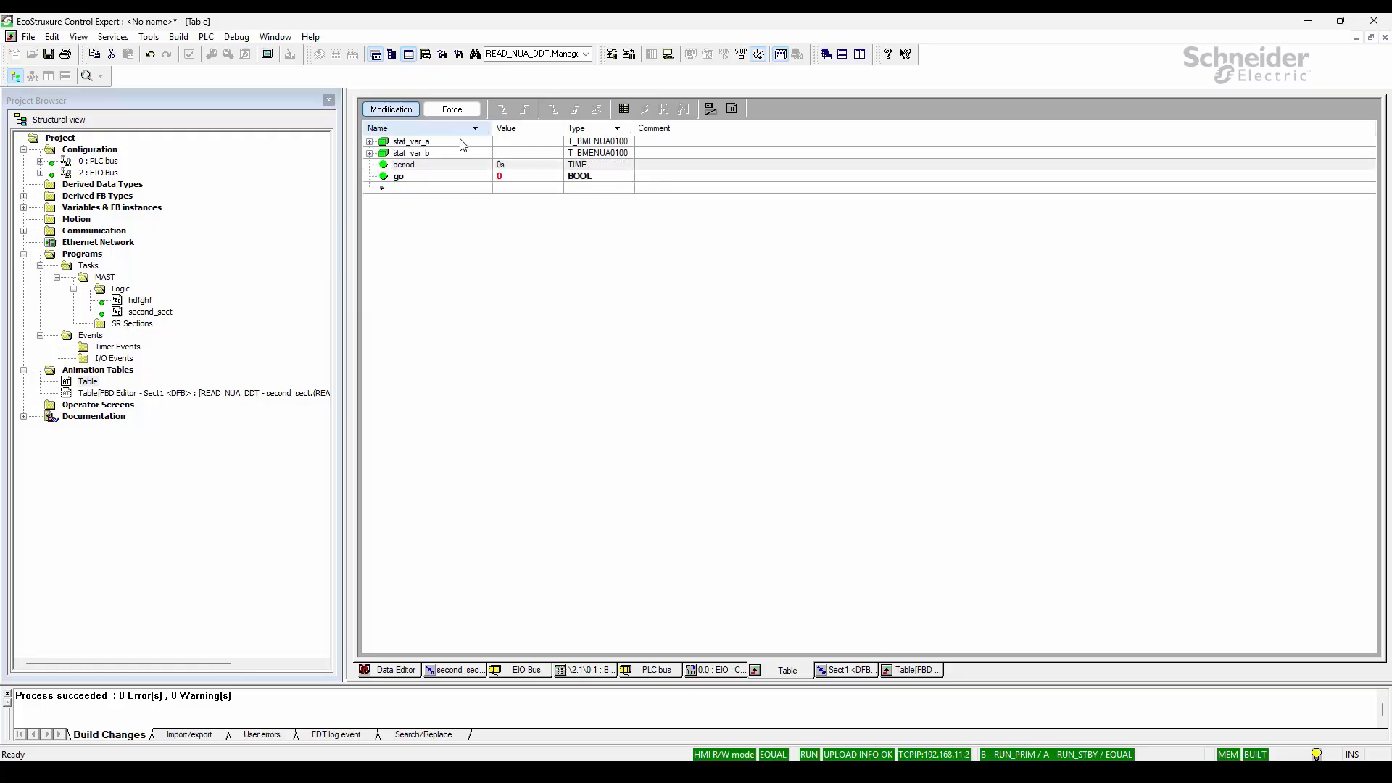
click(499, 166)
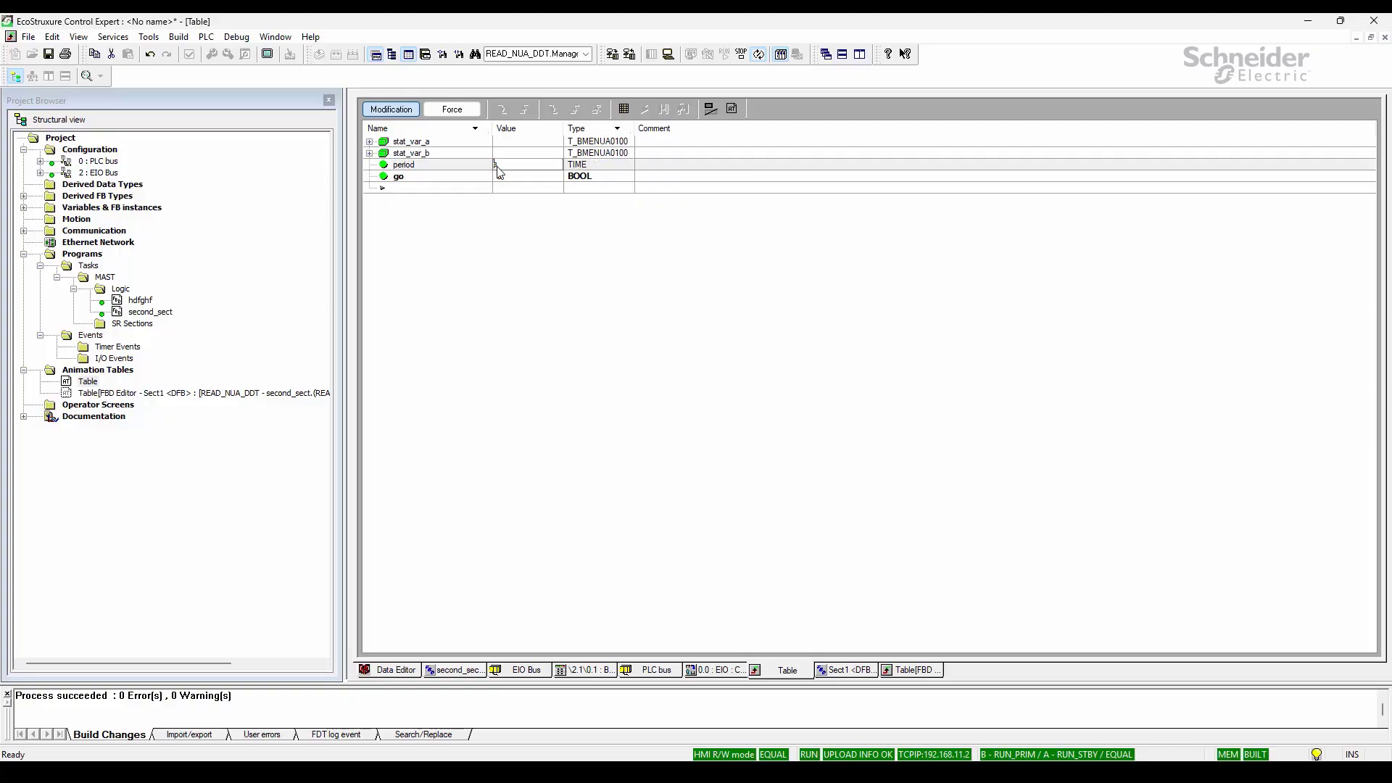
text(2s)
key(Return)
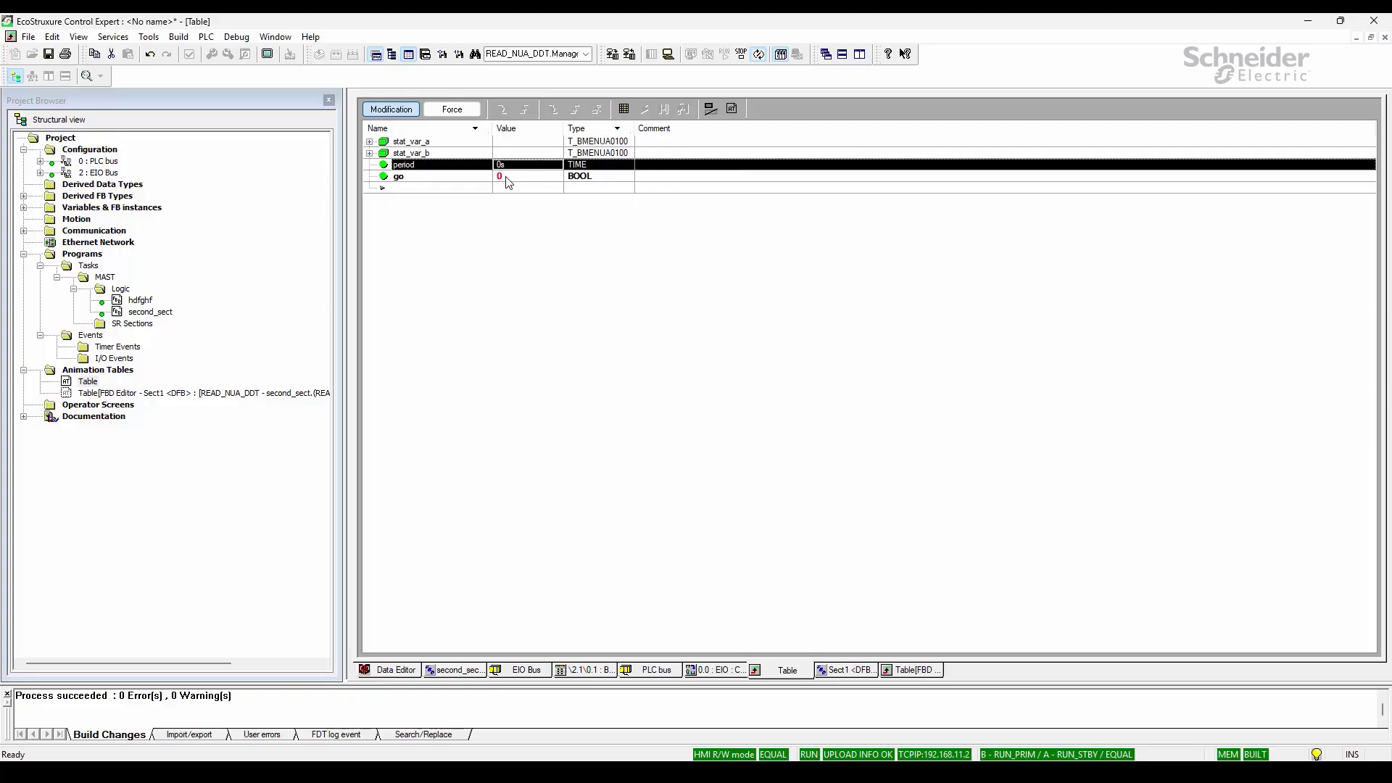
click(507, 178)
click(525, 109)
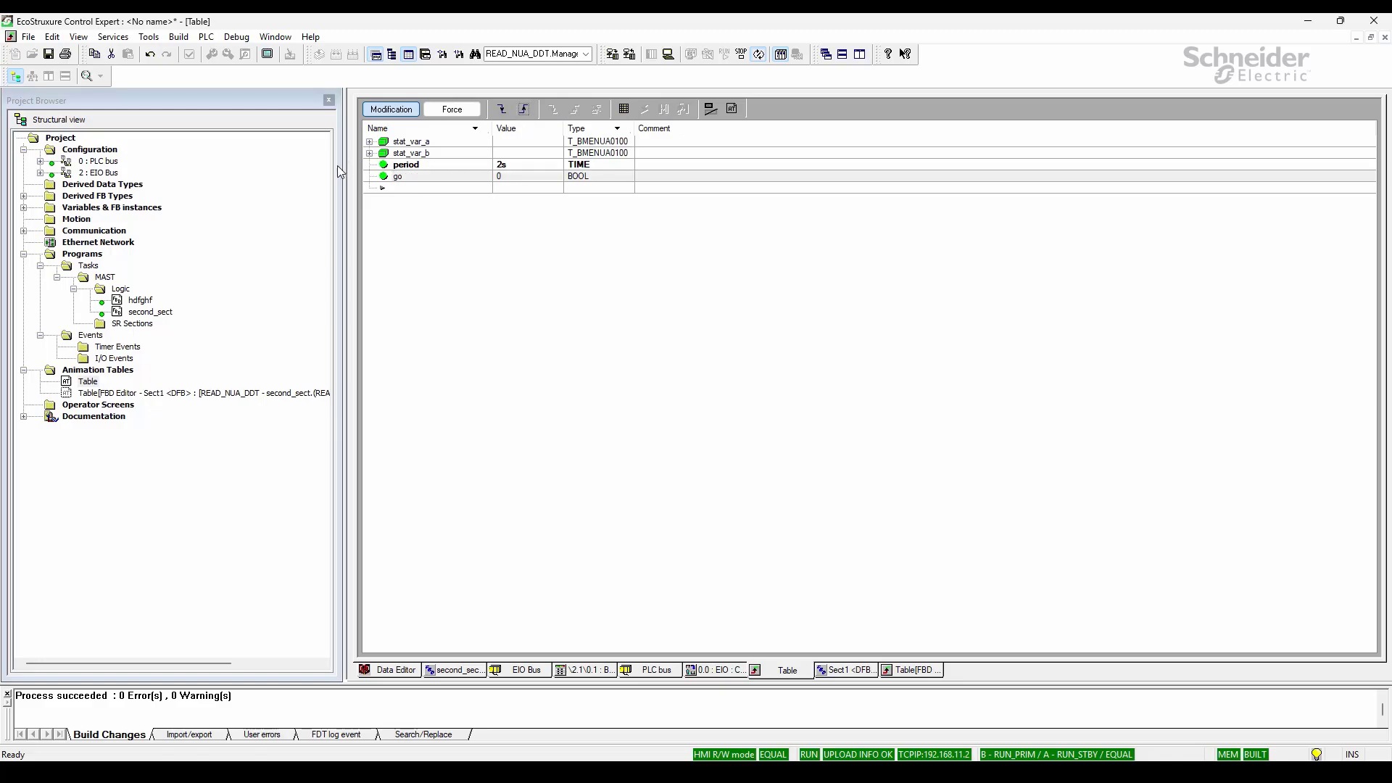
Expand stat_var_b and stat_var_a to examine the module data, and view the READ_NUA_DDT_0.Manage_communication animation table
click(369, 153)
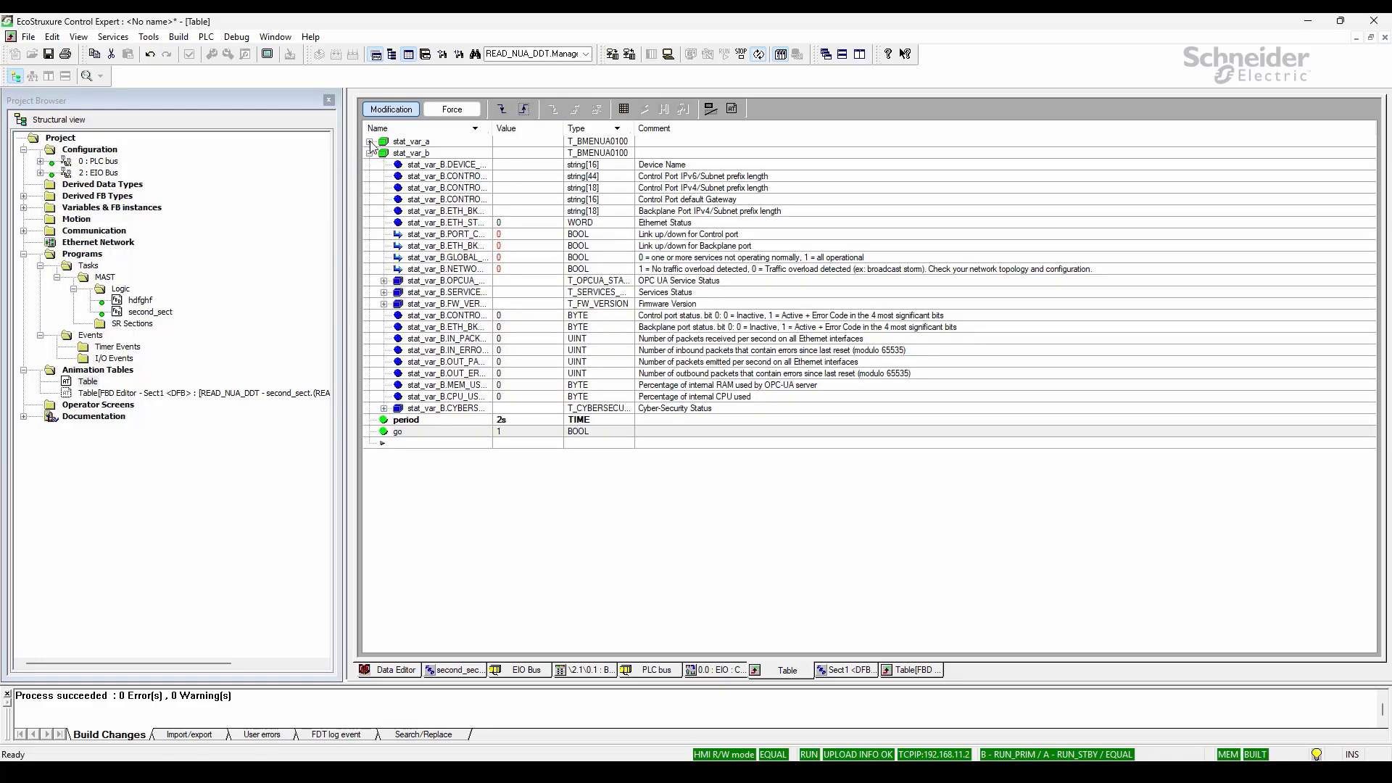
click(369, 142)
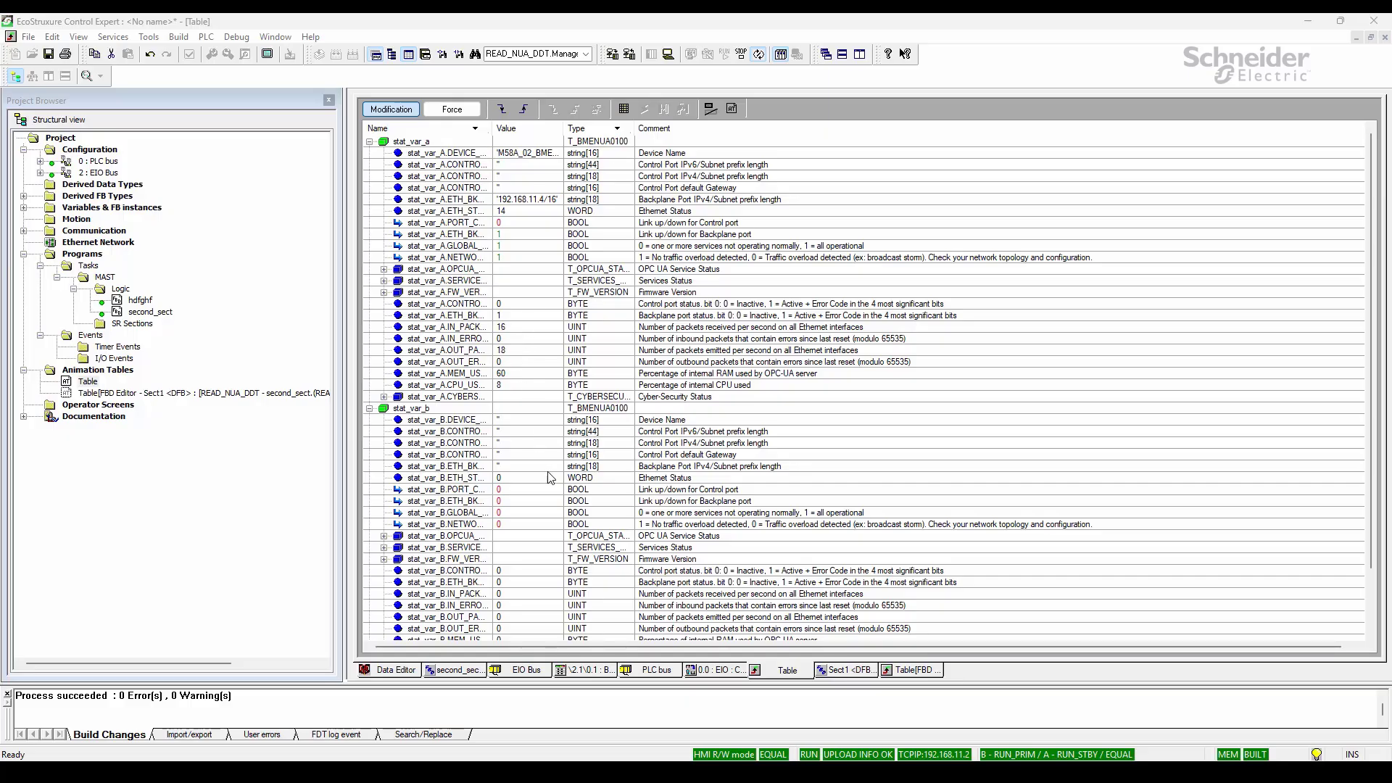
click(910, 670)
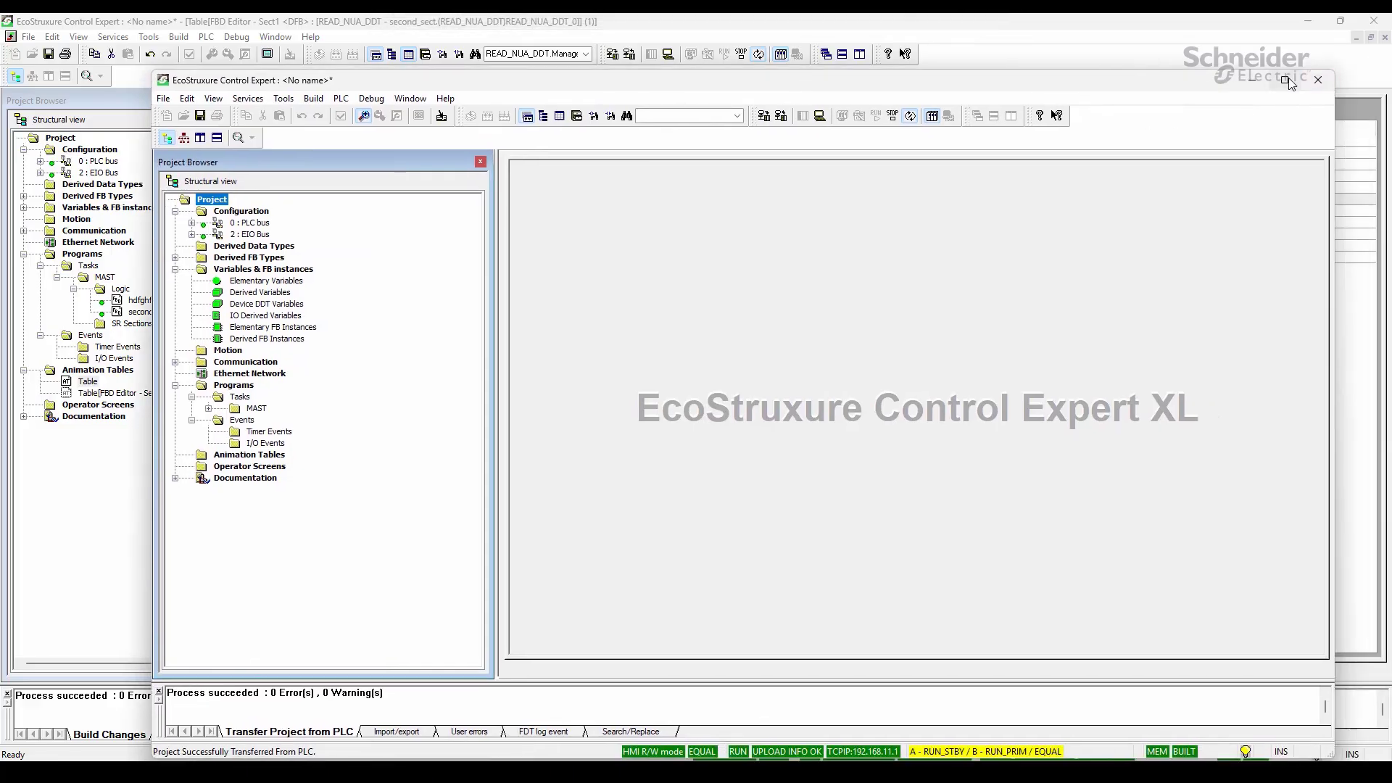
Maximize the Control Expert instance connected to 192.168.11.1 and open the second_sect section of the MAST task
click(1286, 81)
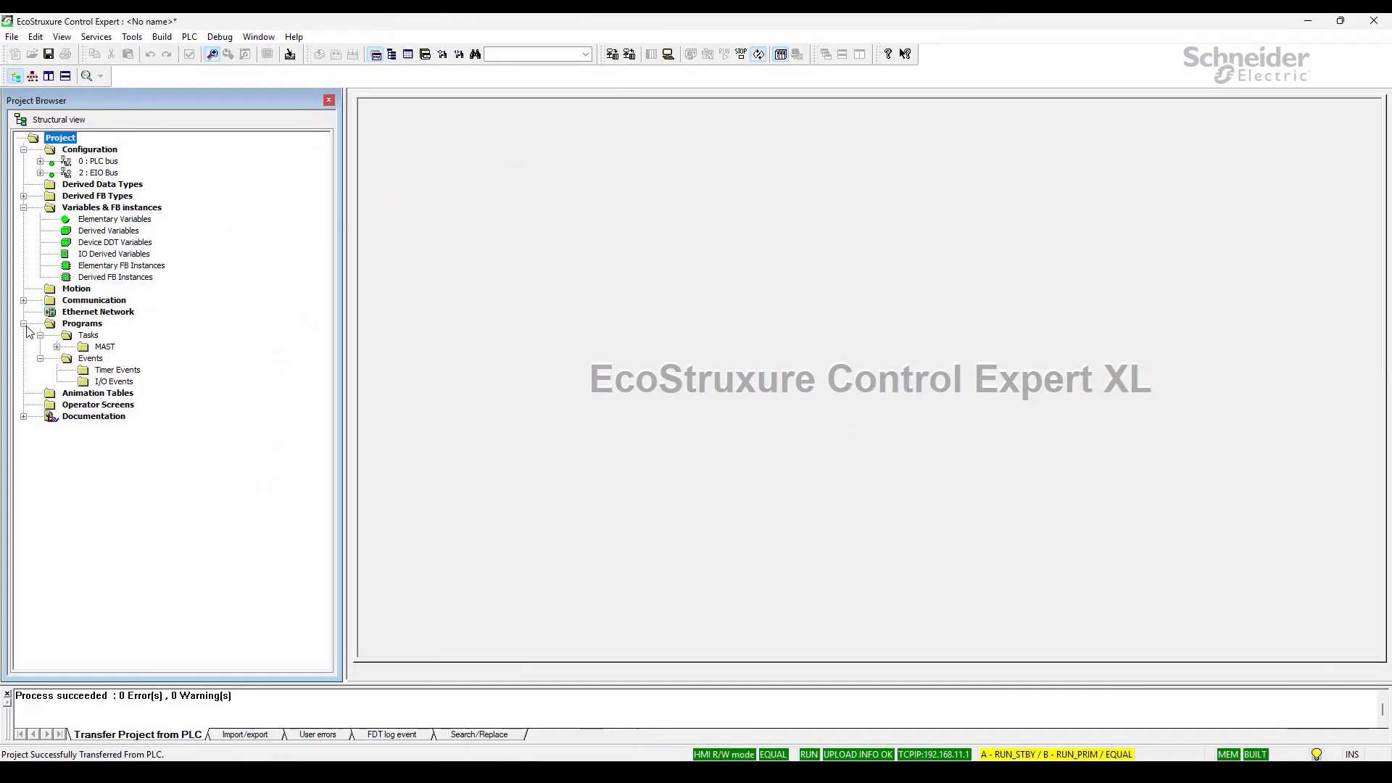
click(57, 346)
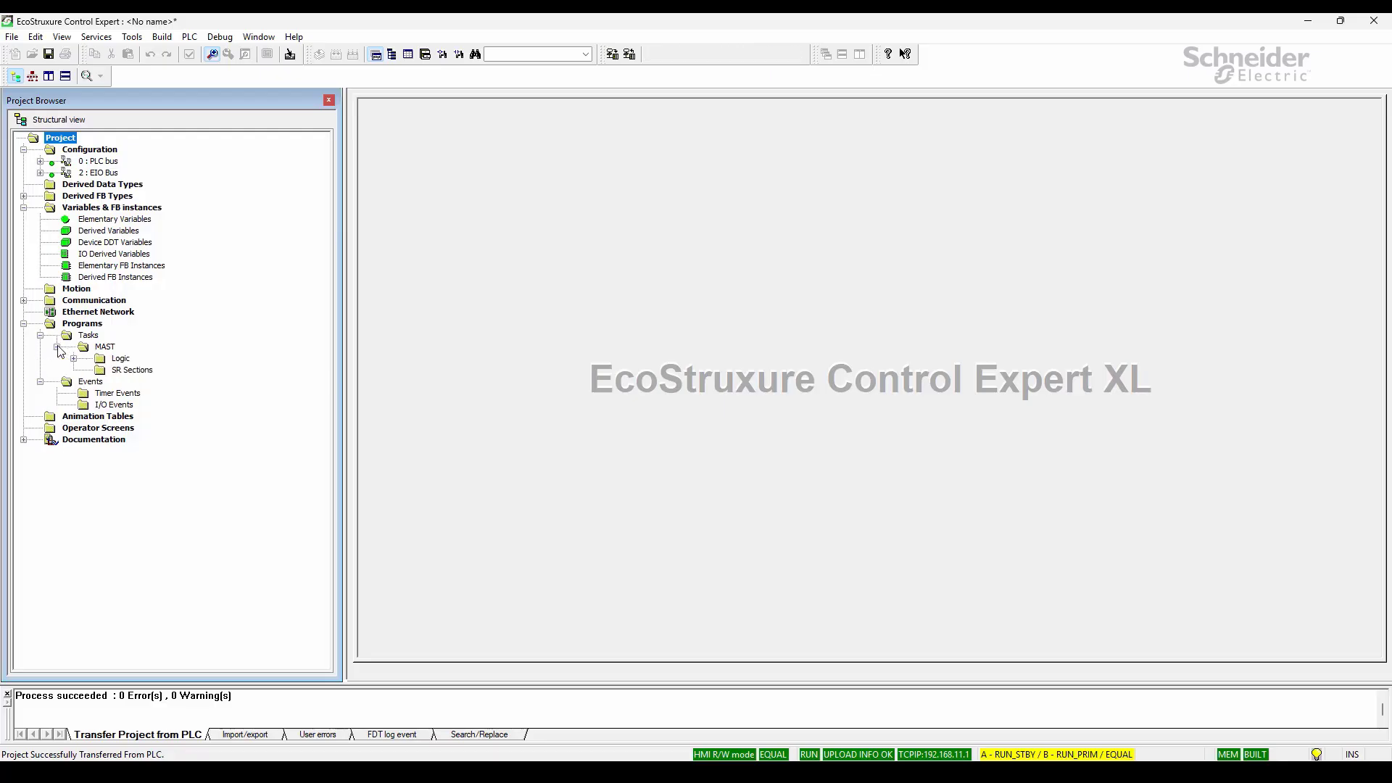
click(74, 358)
double_click(145, 382)
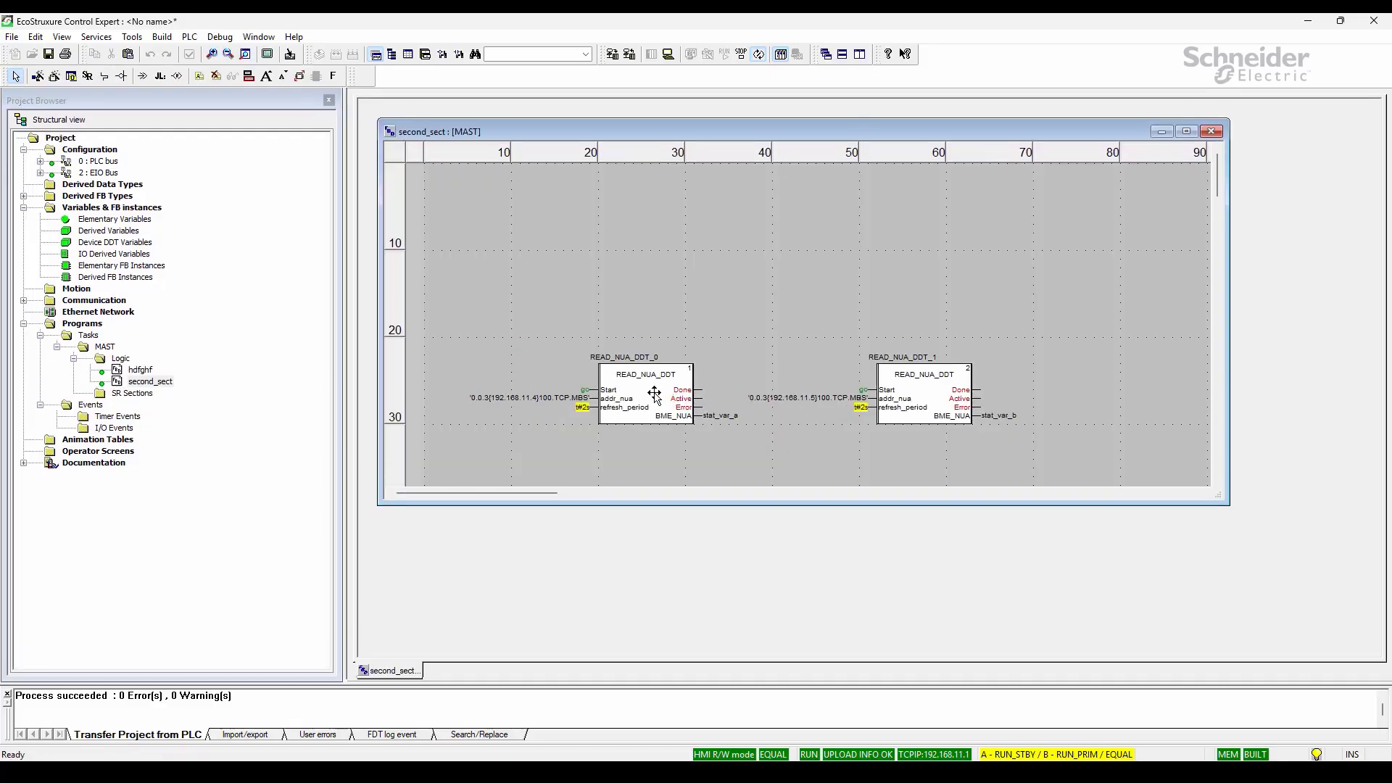
Open the internal section of READ_NUA_DDT_0, create an animation table for its Manage_communication array, and expand the array elements
right_click(665, 424)
click(725, 530)
right_click(1042, 426)
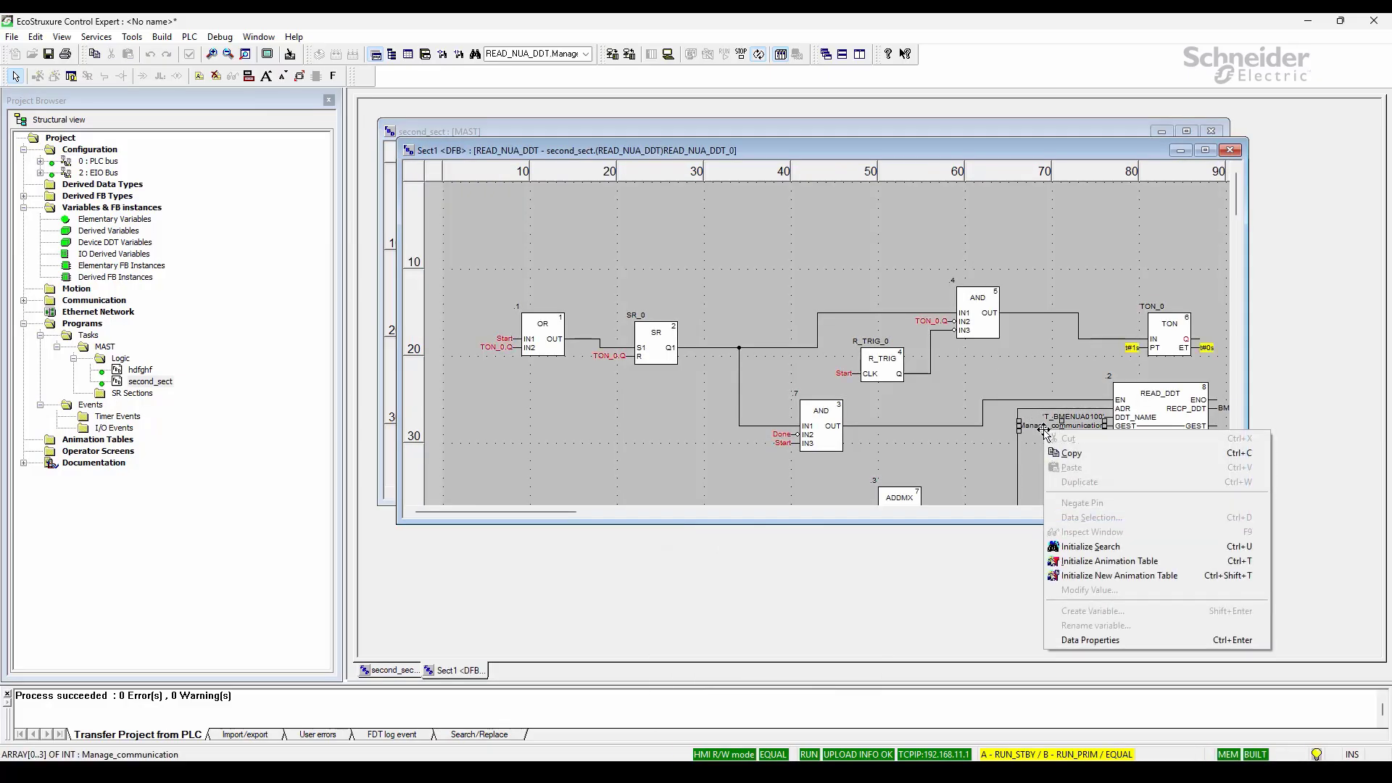
click(1090, 561)
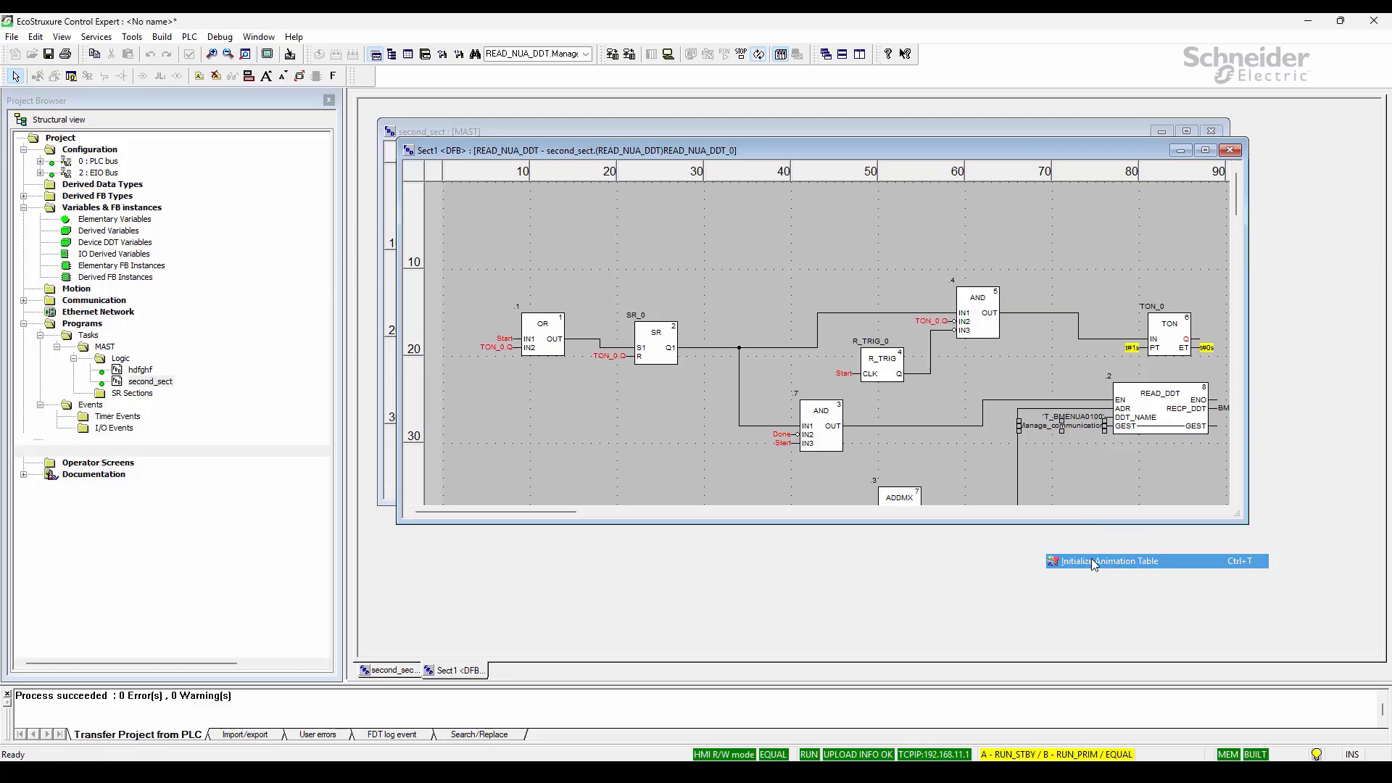
click(433, 222)
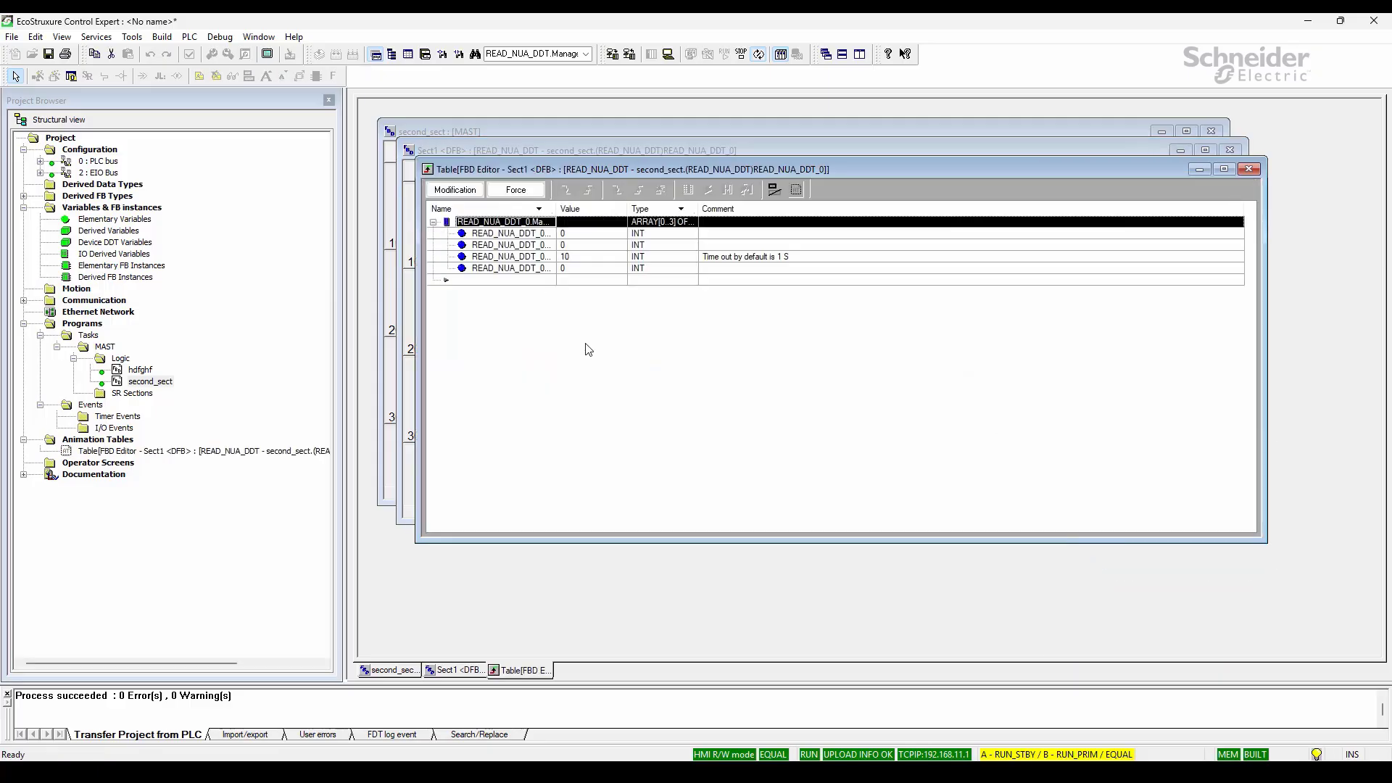
Paste a second READ_NUA_DDT_0.Manage_communication entry into the animation table and widen the Name column to show full names
click(522, 281)
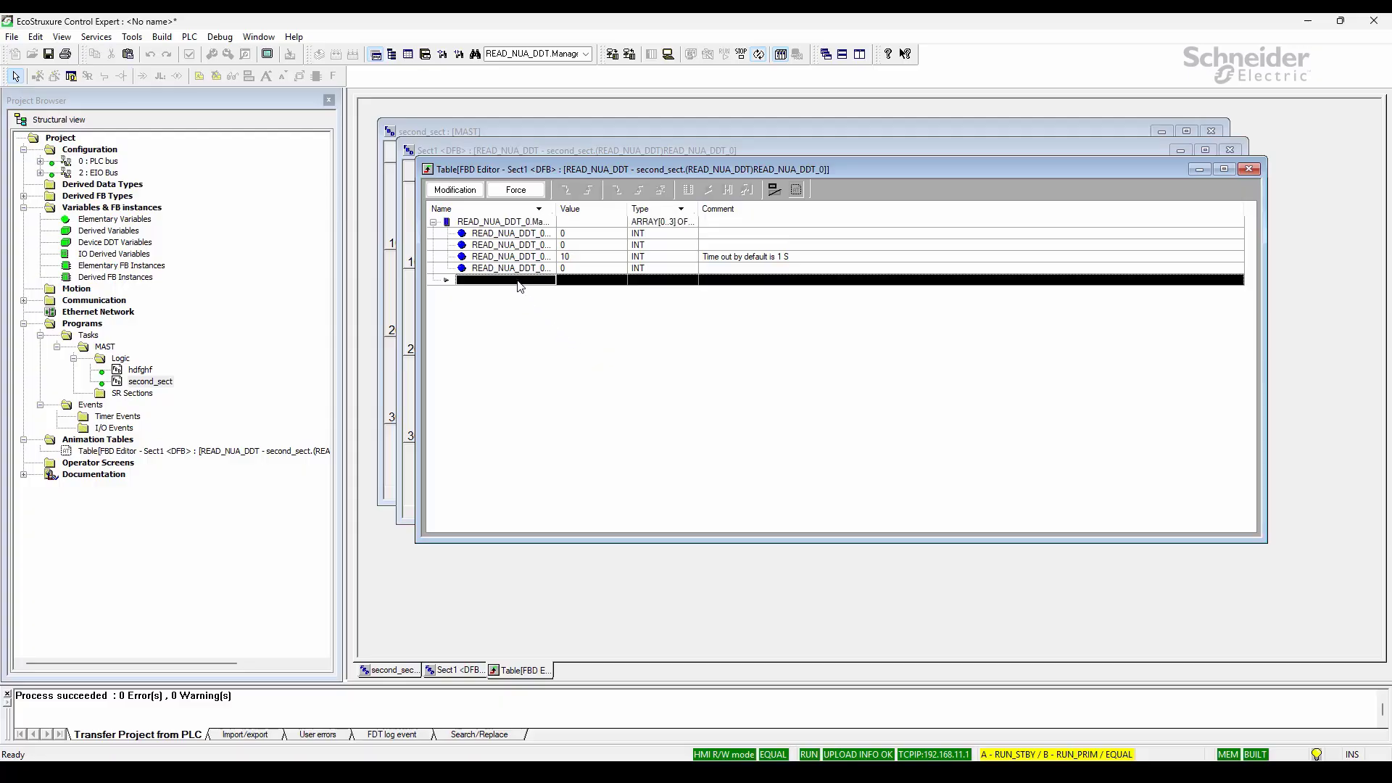
key(ctrl+v)
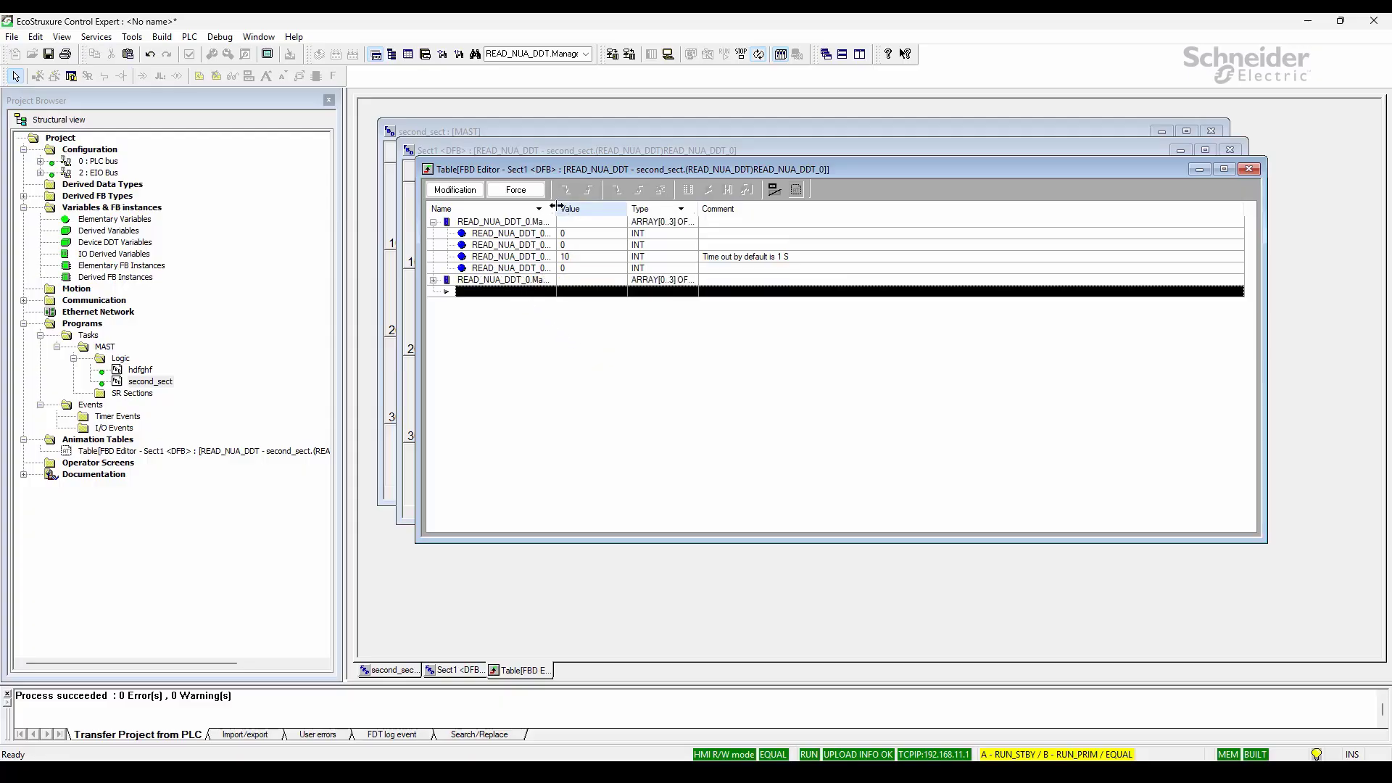
drag(555, 206, 741, 206)
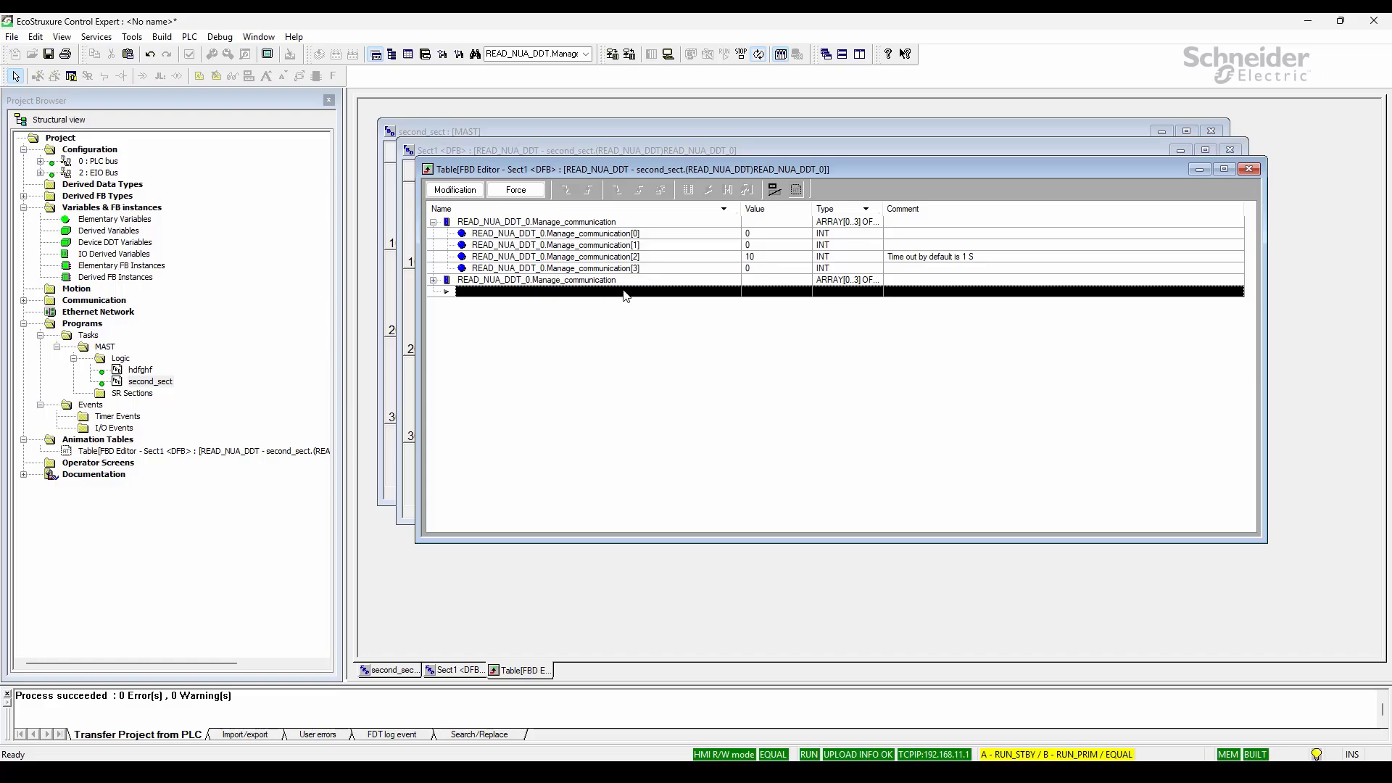
Change the second animation table entry to READ_NUA_DDT_1.Manage_communication and expand its array elements
double_click(531, 281)
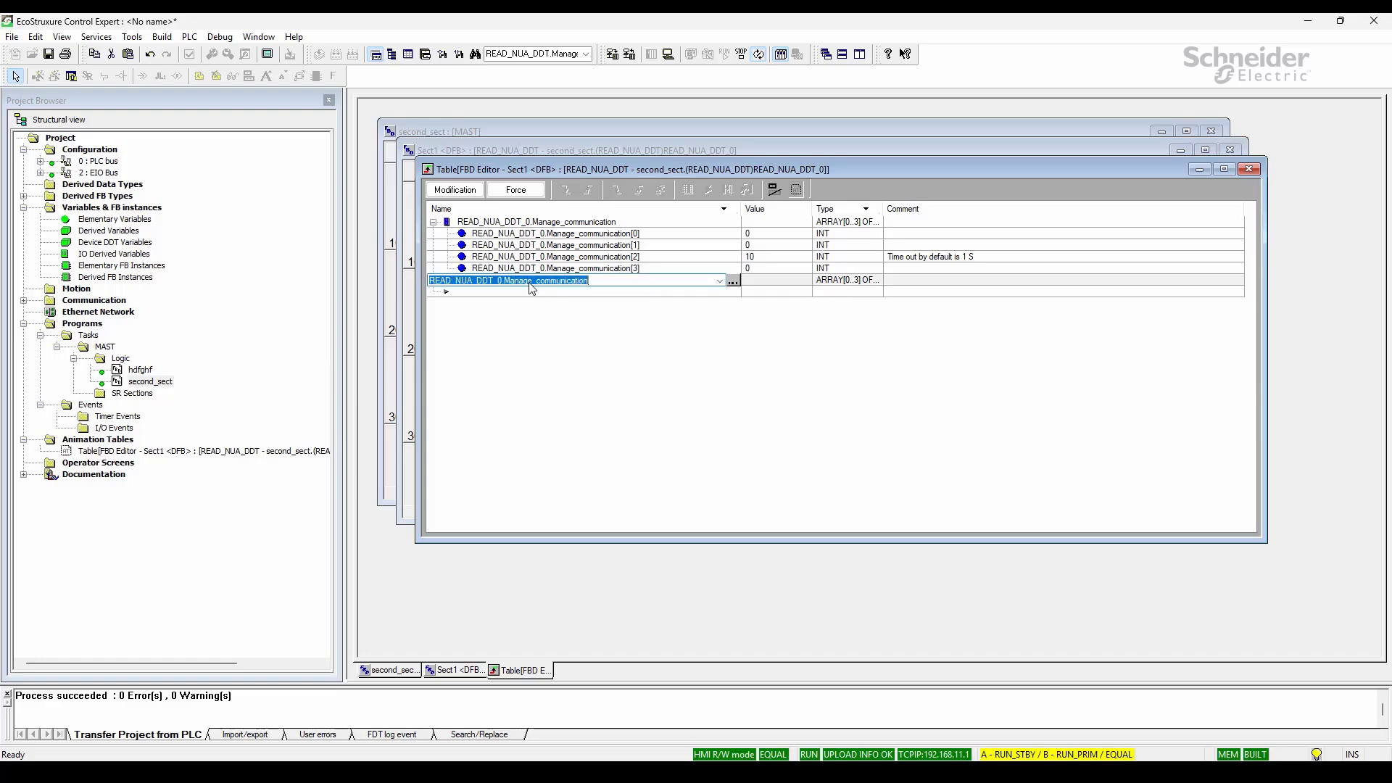
click(500, 285)
key(BackSpace)
text(1)
key(Return)
click(434, 281)
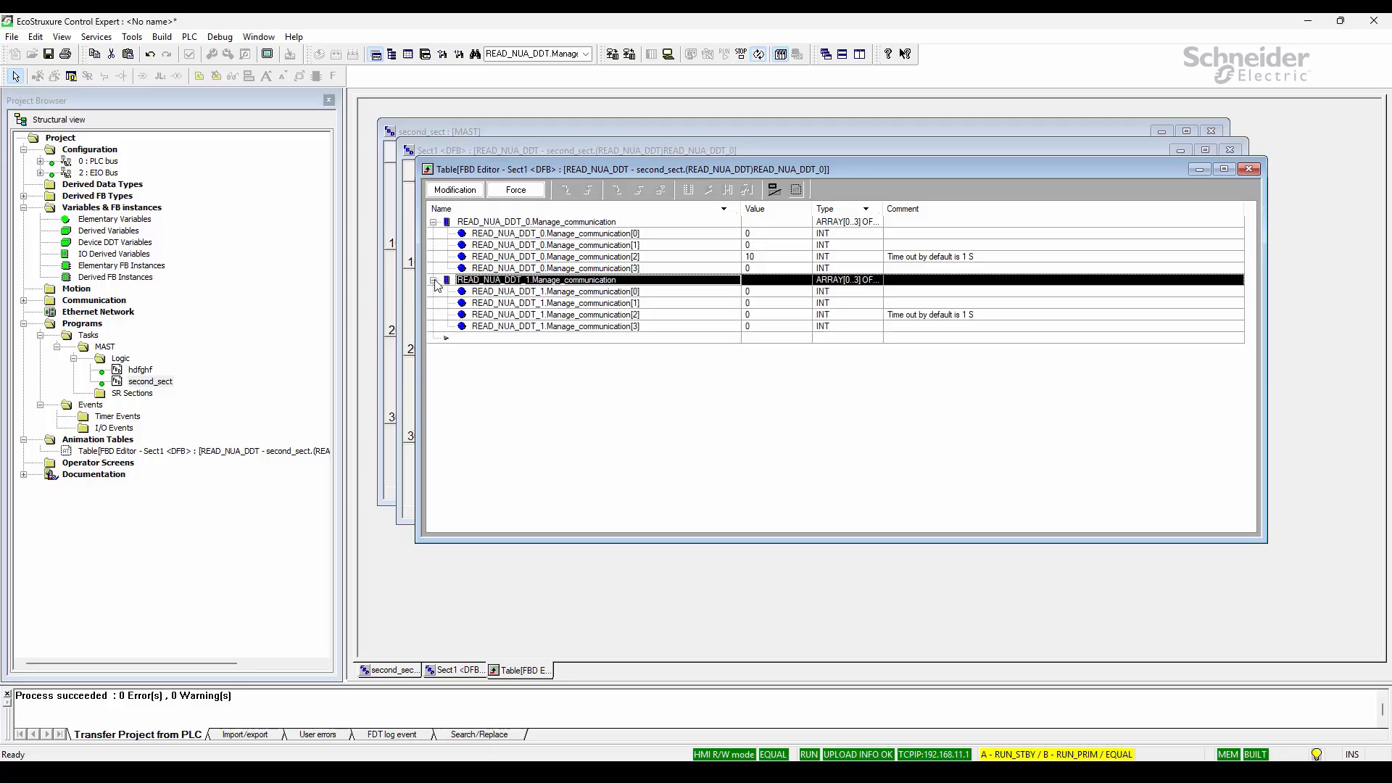
Reposition the 192.168.11.1 instance's window to compare the Manage_communication values of both Control Expert instances
drag(803, 32, 1006, 308)
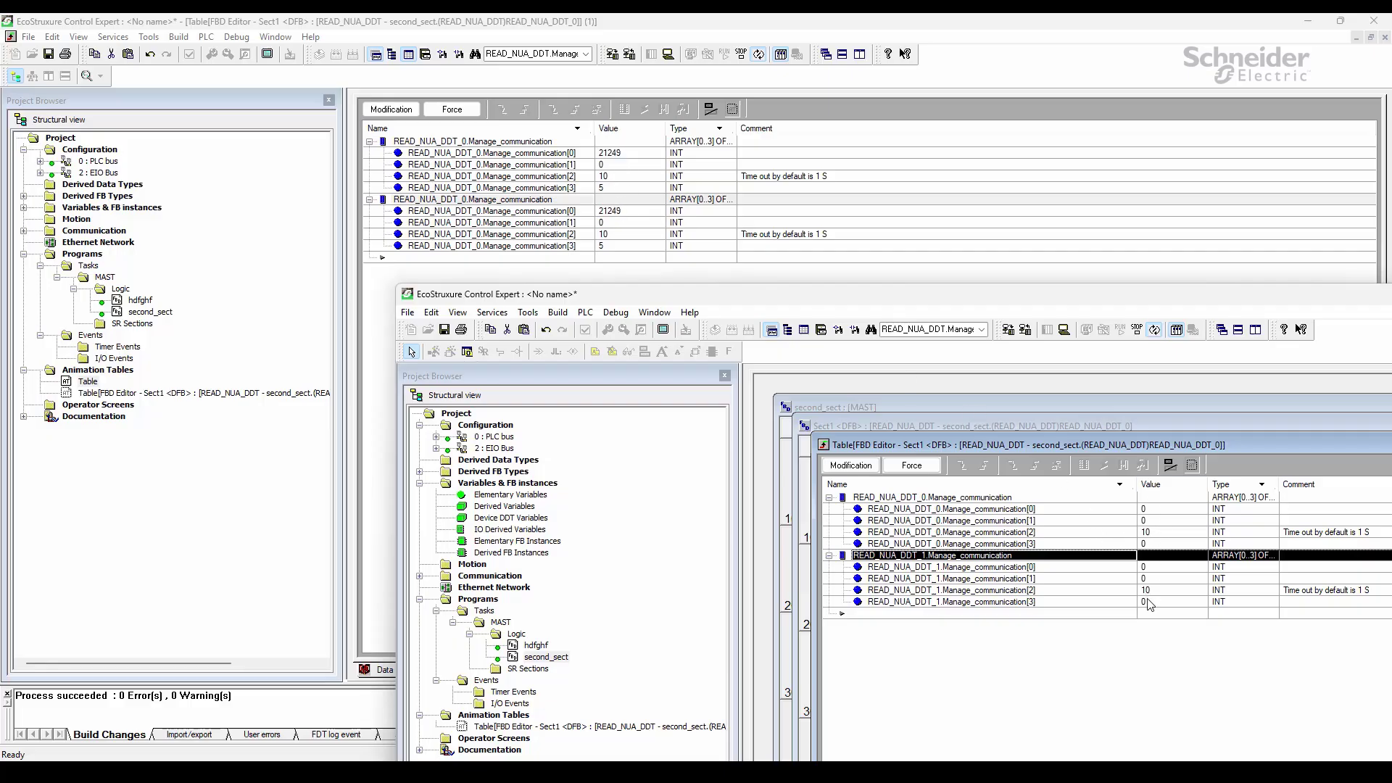
drag(845, 303, 585, 120)
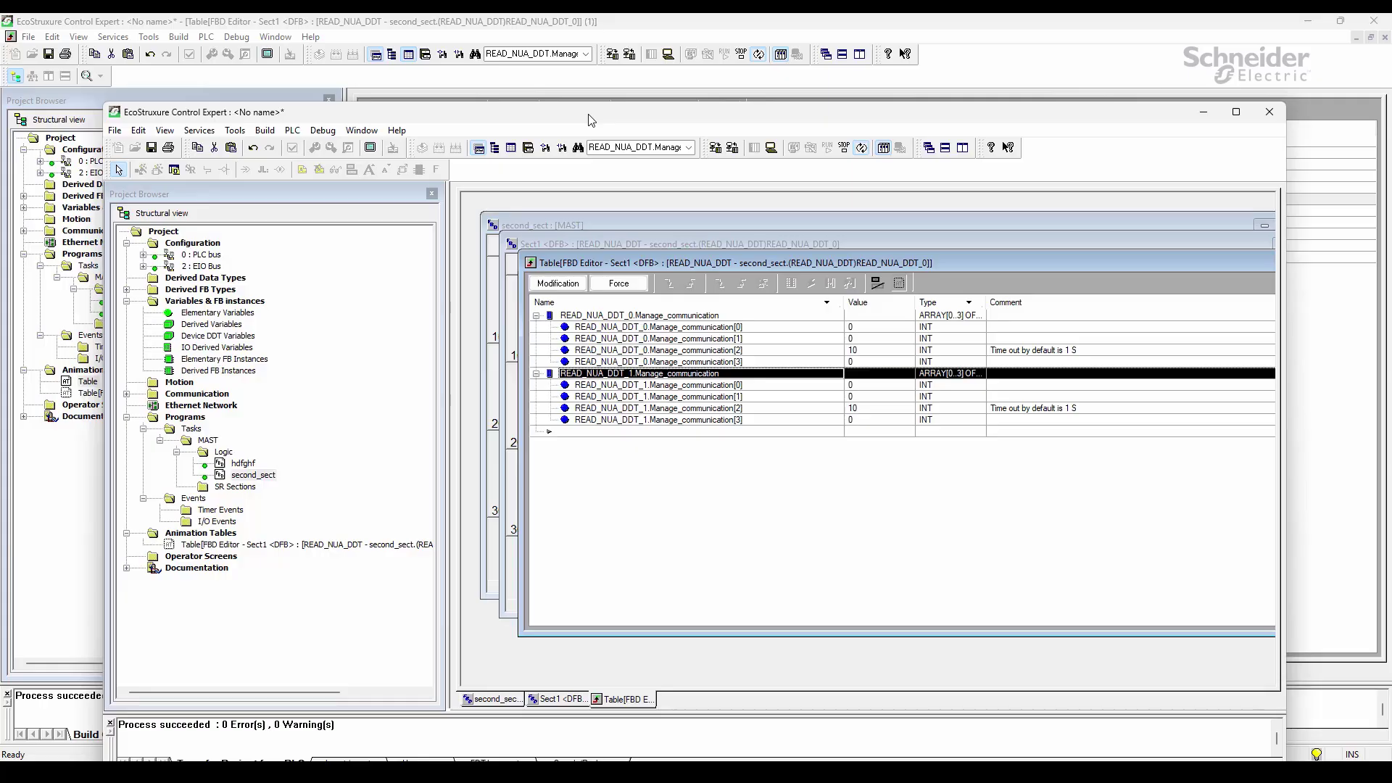
drag(591, 119, 1391, 127)
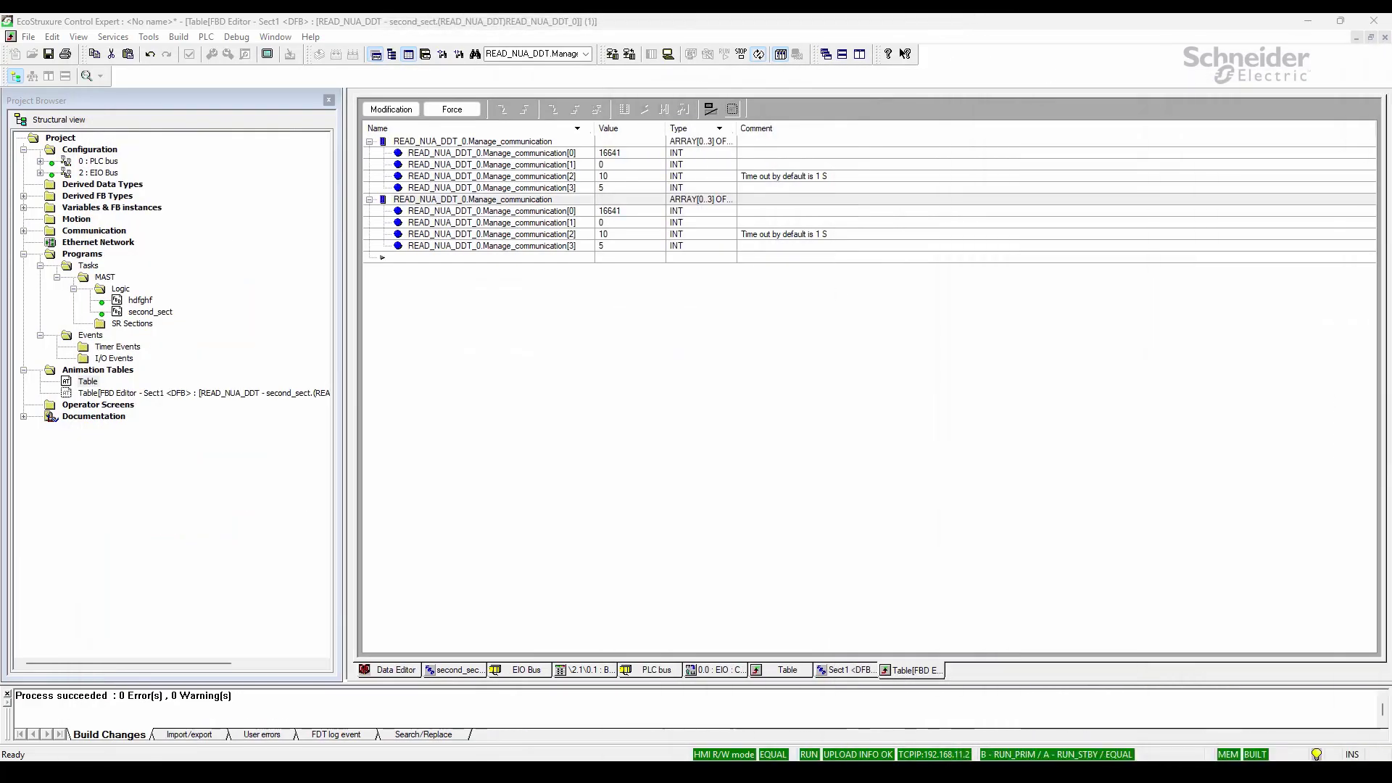
key(alt+Tab)
drag(1100, 107, 797, 120)
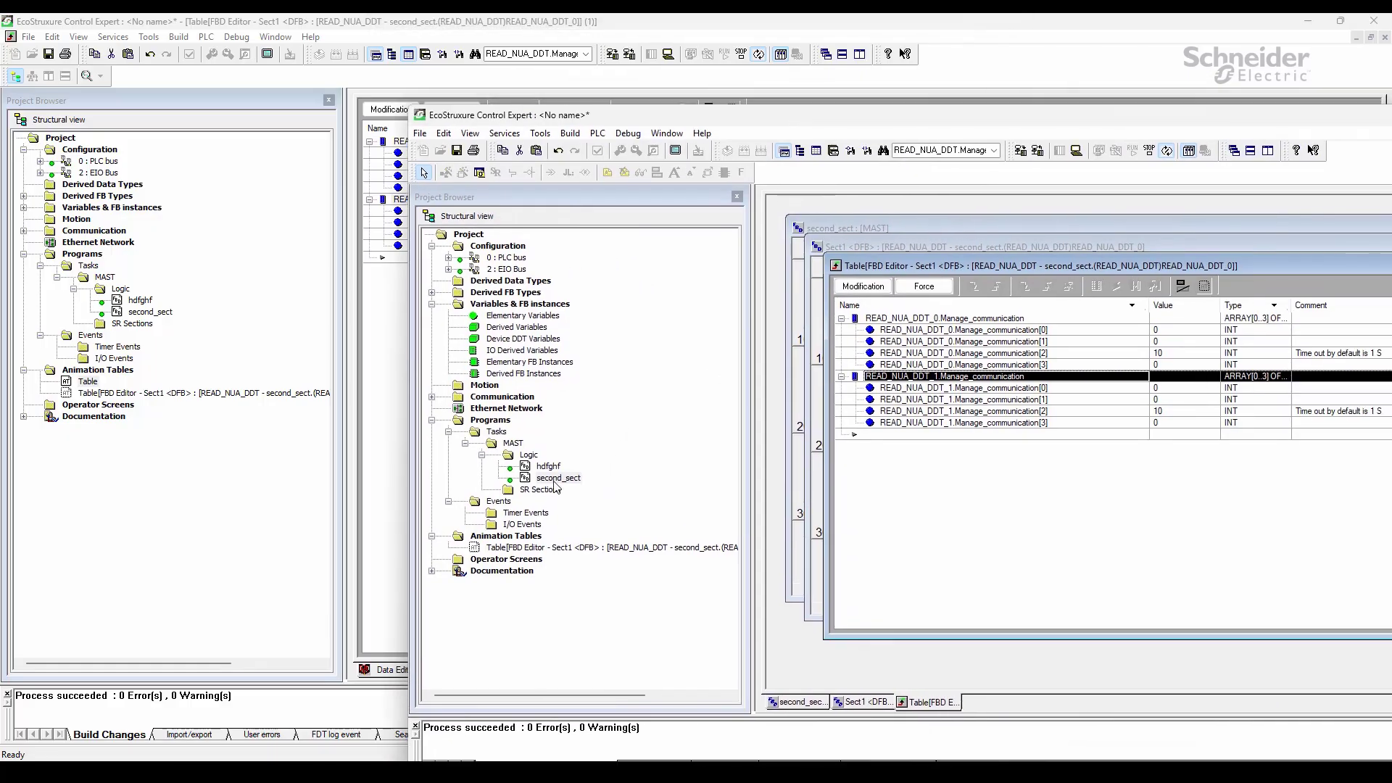
Open second_sect and create a new animation table from the stat_var_A output of READ_NUA_DDT_0
click(537, 480)
double_click(537, 480)
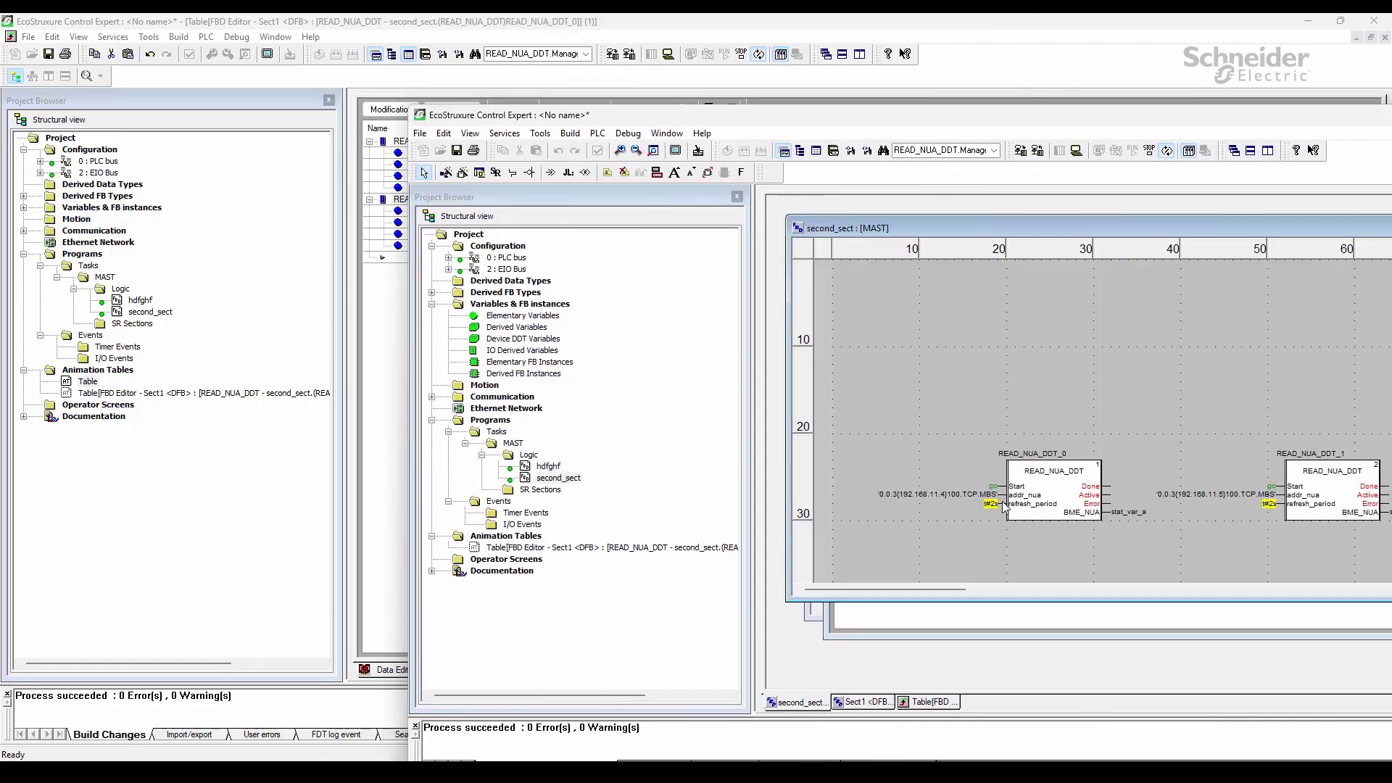
right_click(1130, 512)
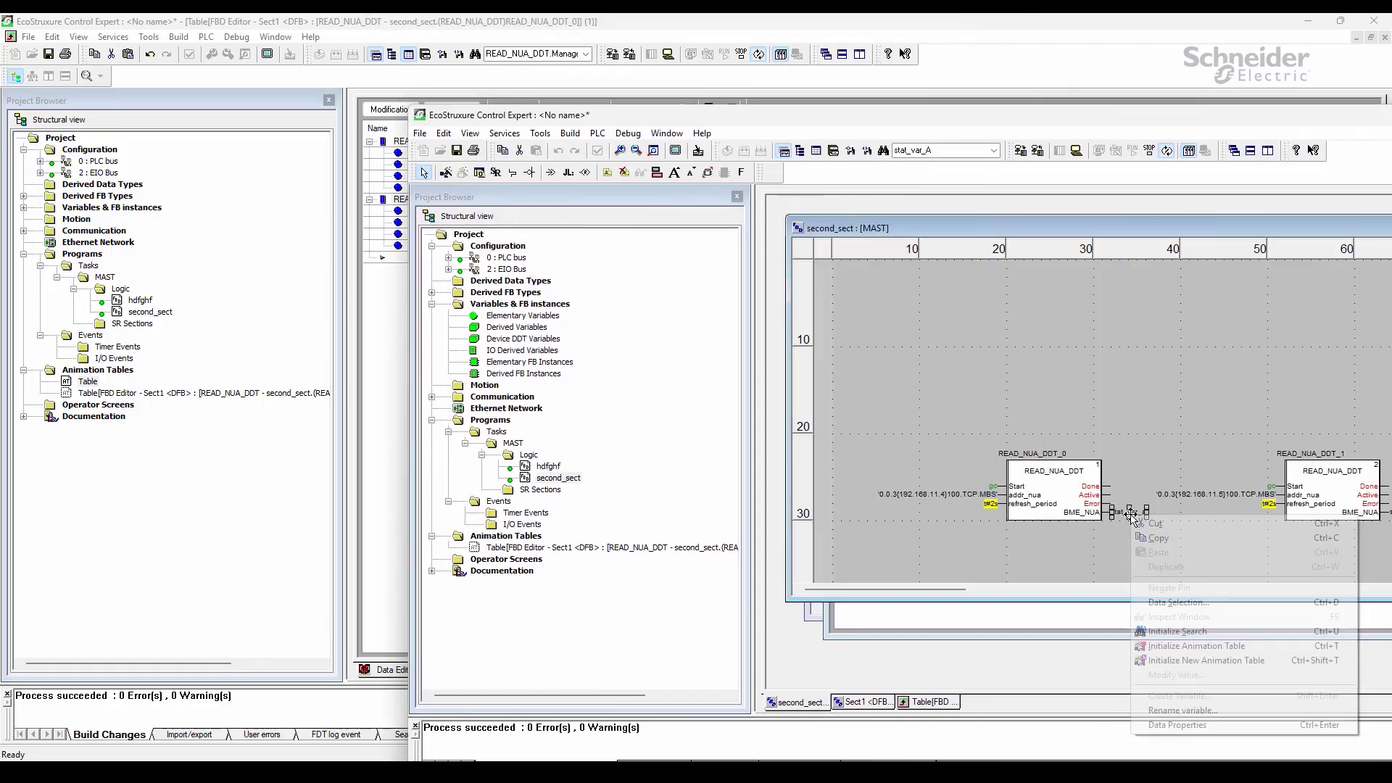
click(1218, 661)
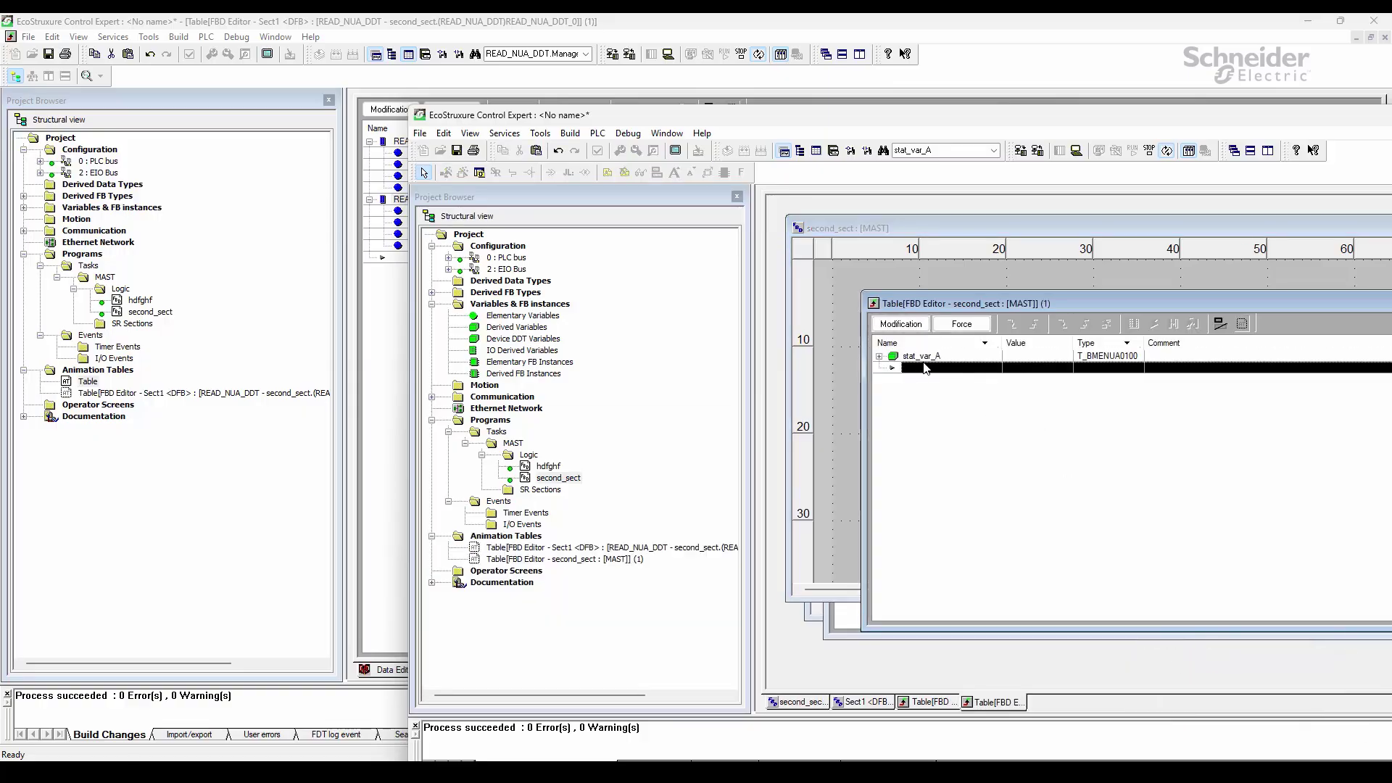
Add stat_var_B as a second entry in the new second_sect animation table
double_click(920, 357)
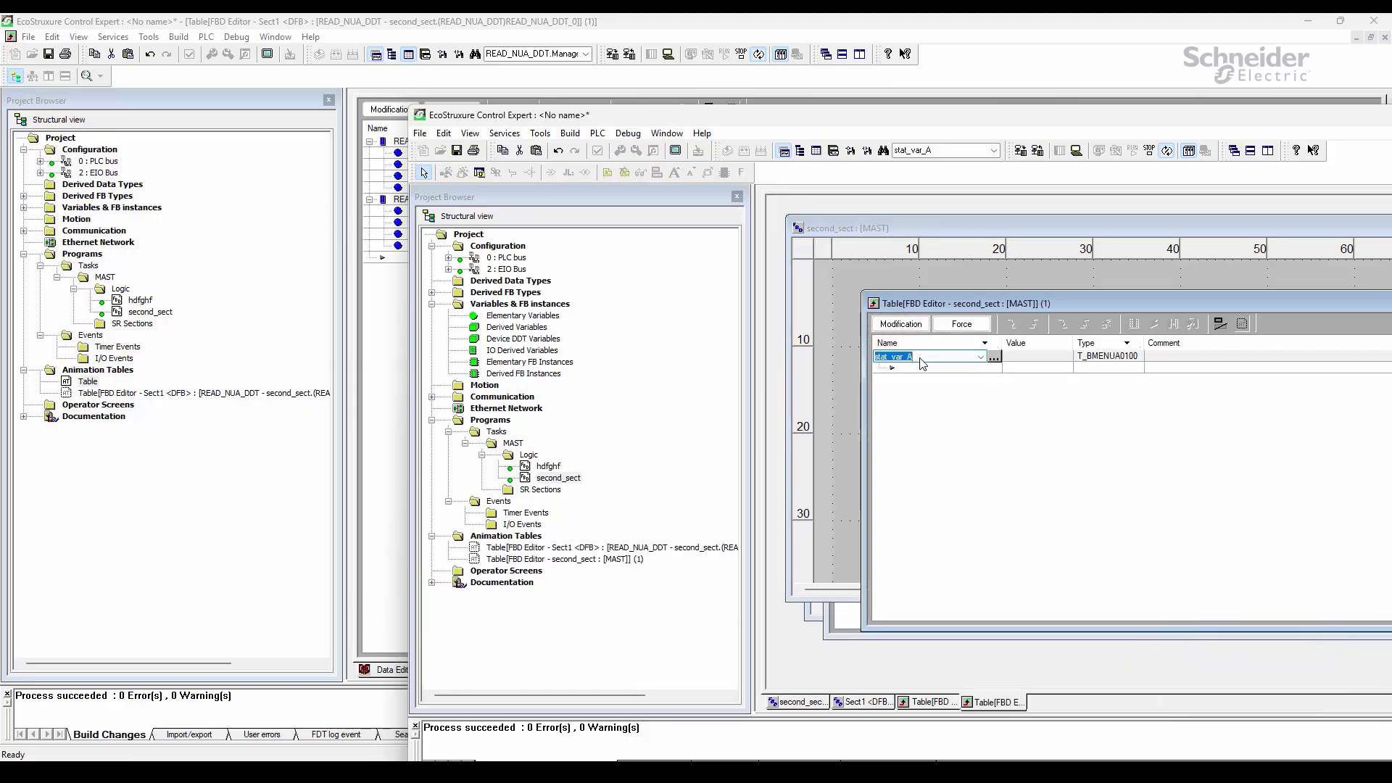
key(Return)
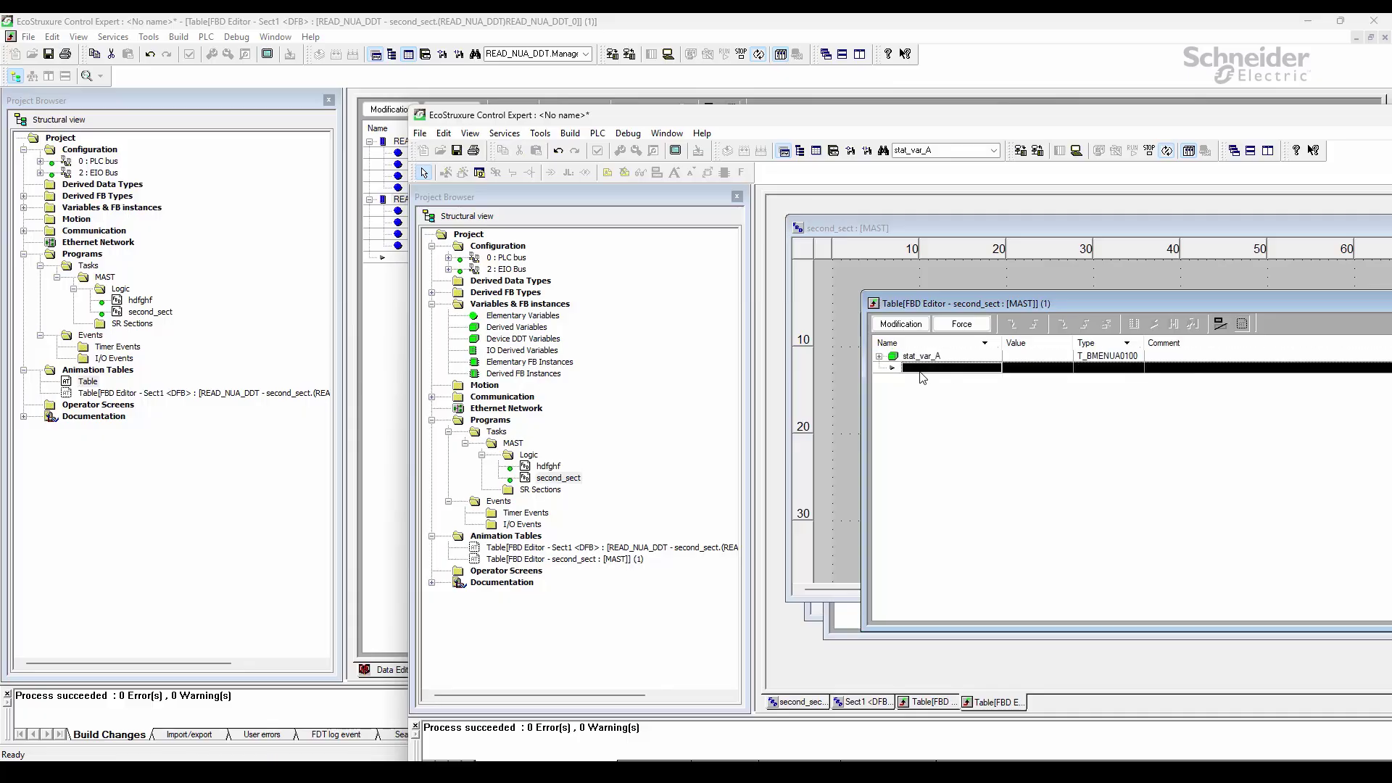
double_click(921, 371)
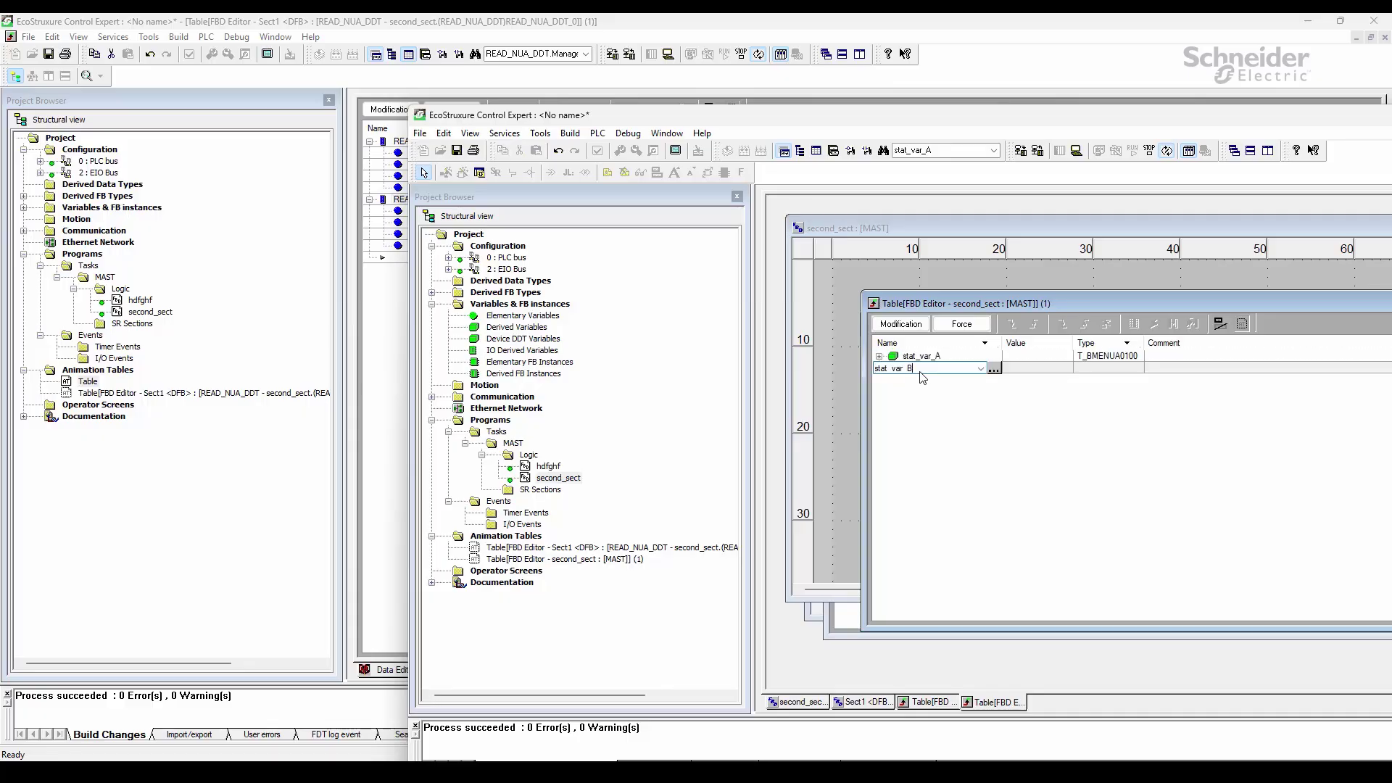
key(Escape)
Expand stat_var_A and stat_var_B in the animation table, and move and enlarge the table window to show their members
click(878, 356)
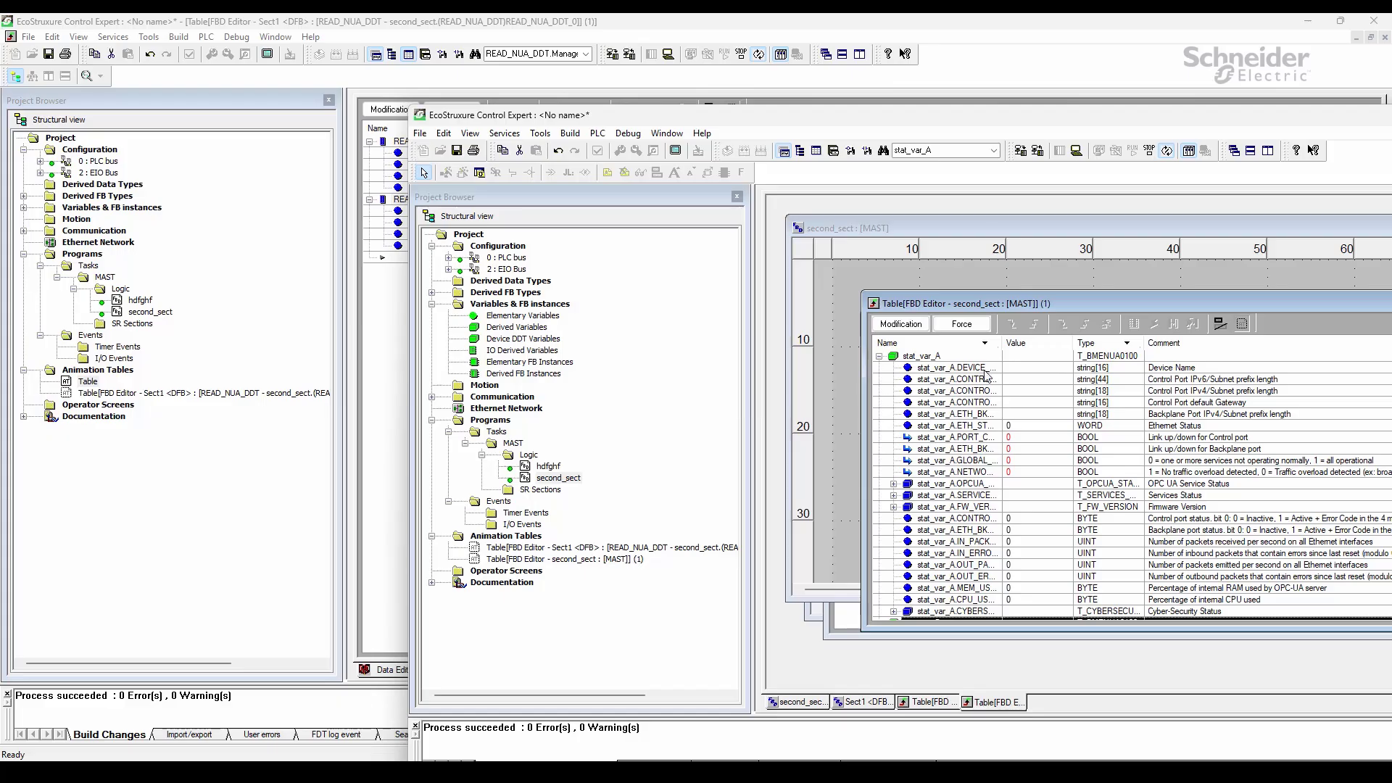
drag(1084, 298, 915, 195)
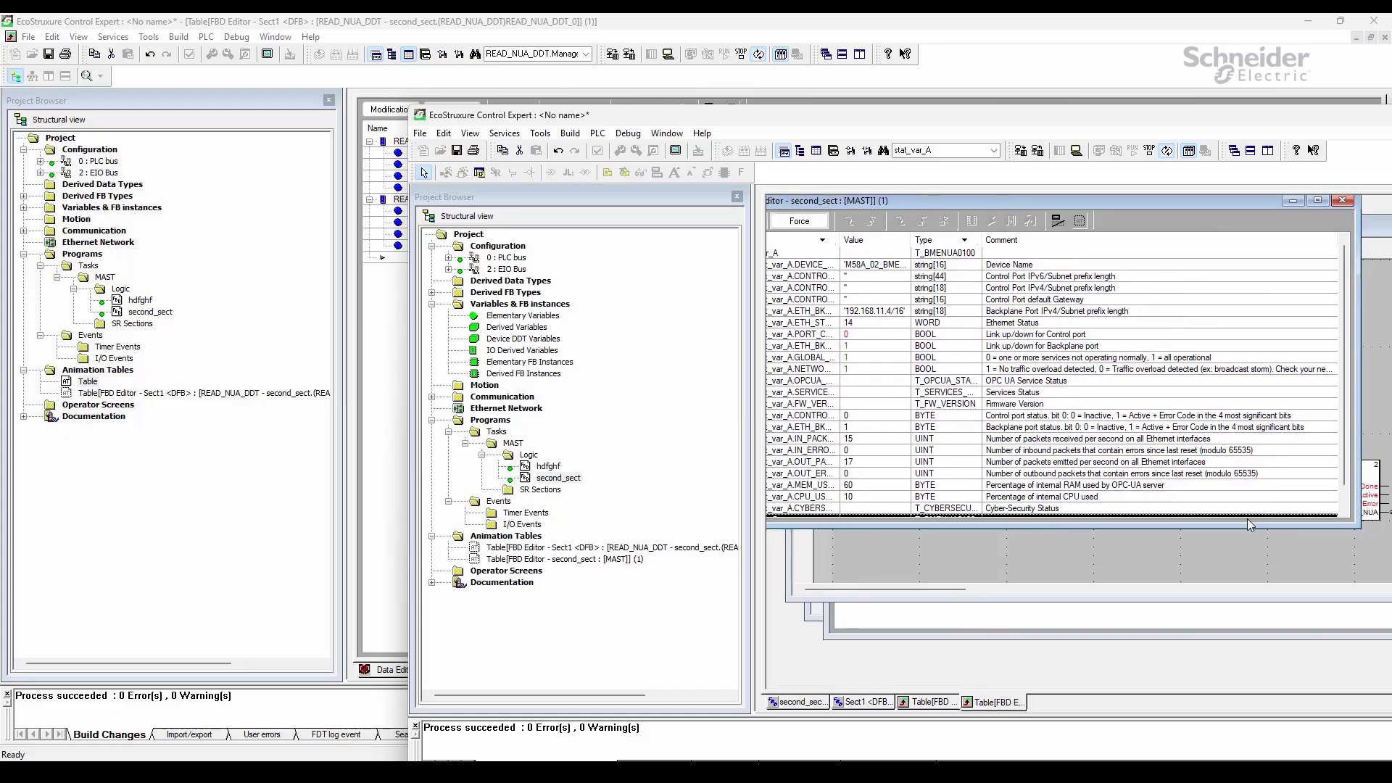
drag(1249, 526, 1346, 678)
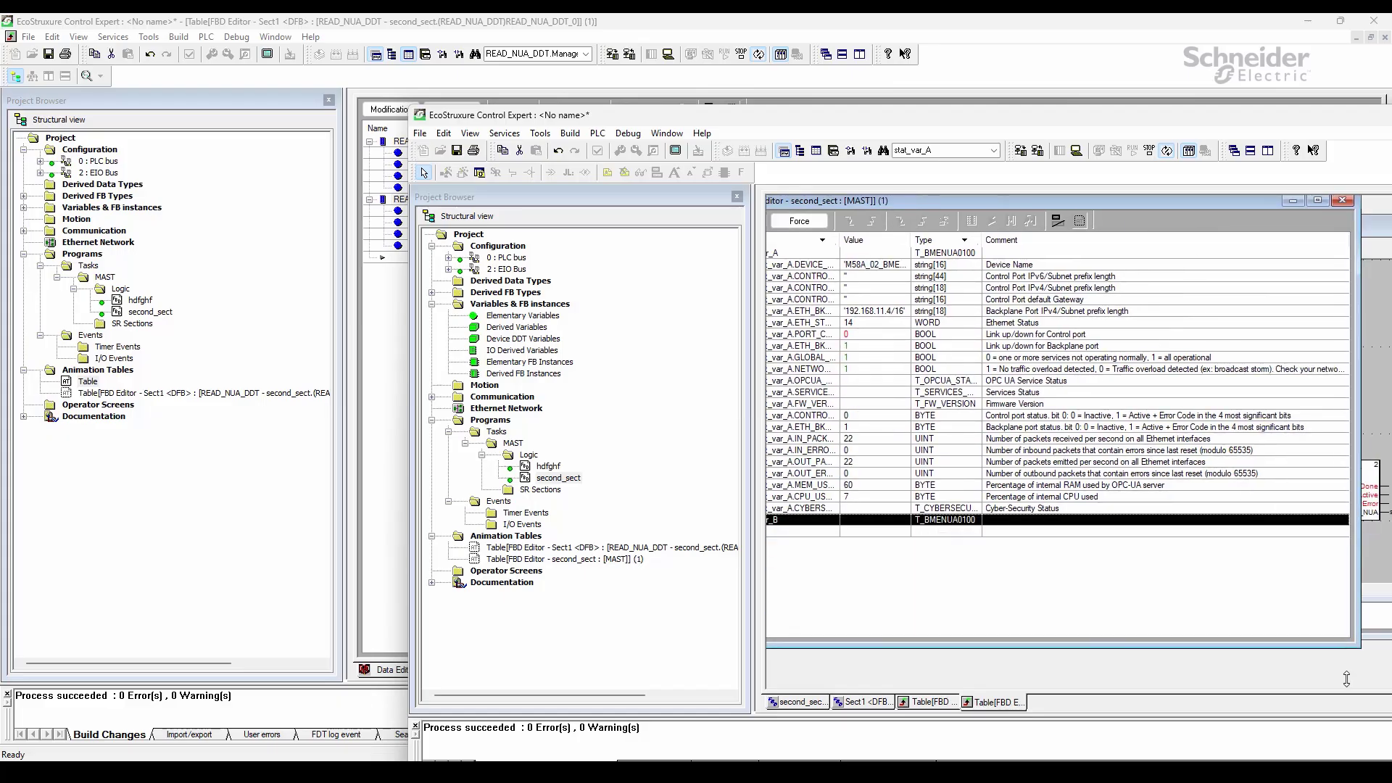
double_click(1018, 202)
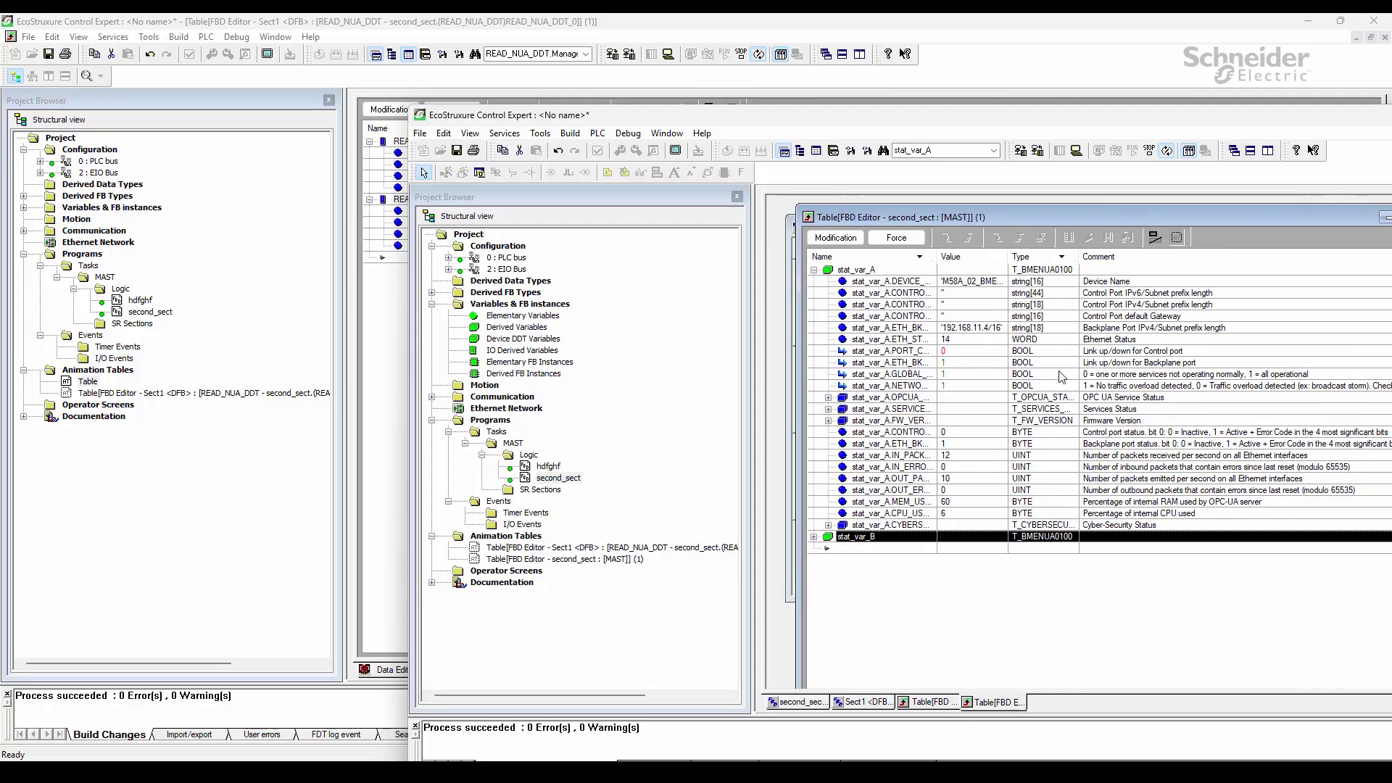
click(813, 537)
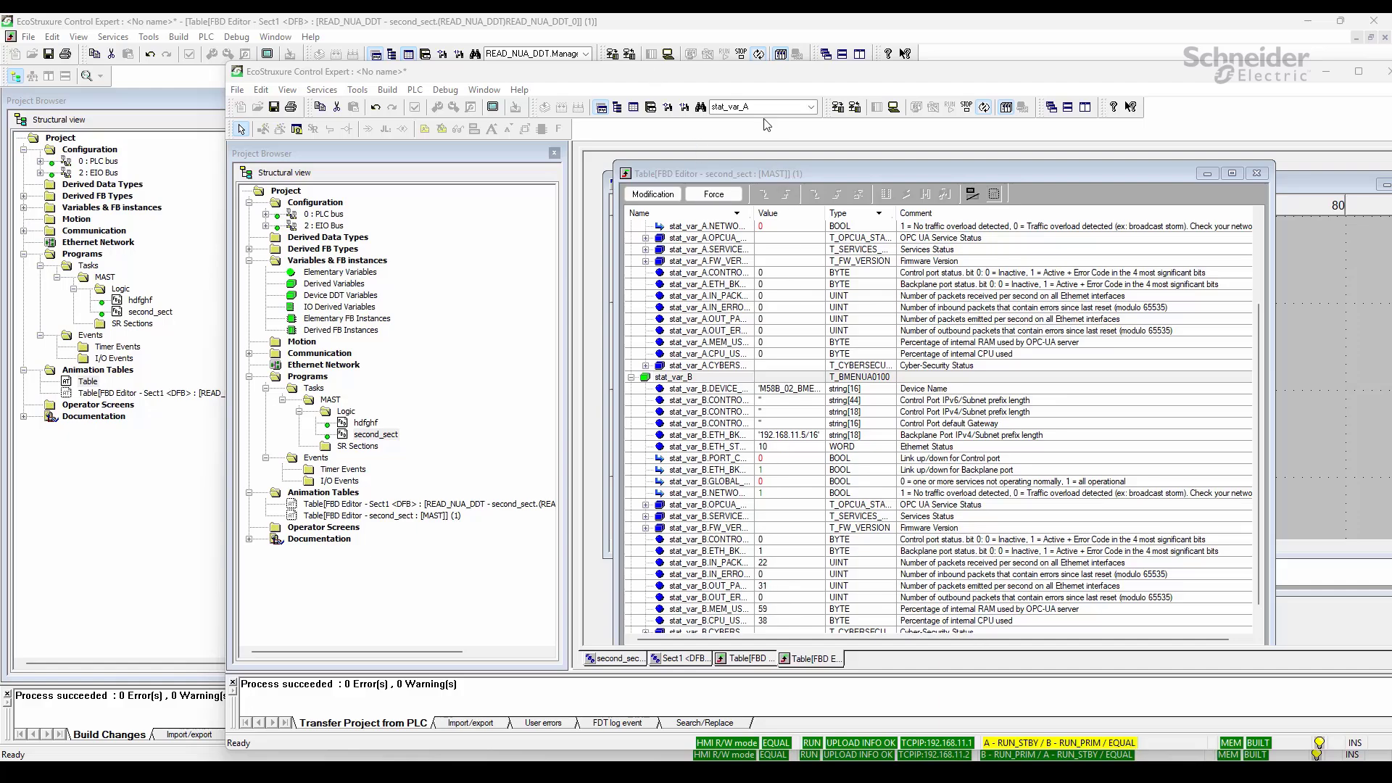
Switch to the Control Expert instance connected to 192.168.11.2 and swap the primary and standby controllers from the CPU's PLC screen
drag(714, 75, 1391, 74)
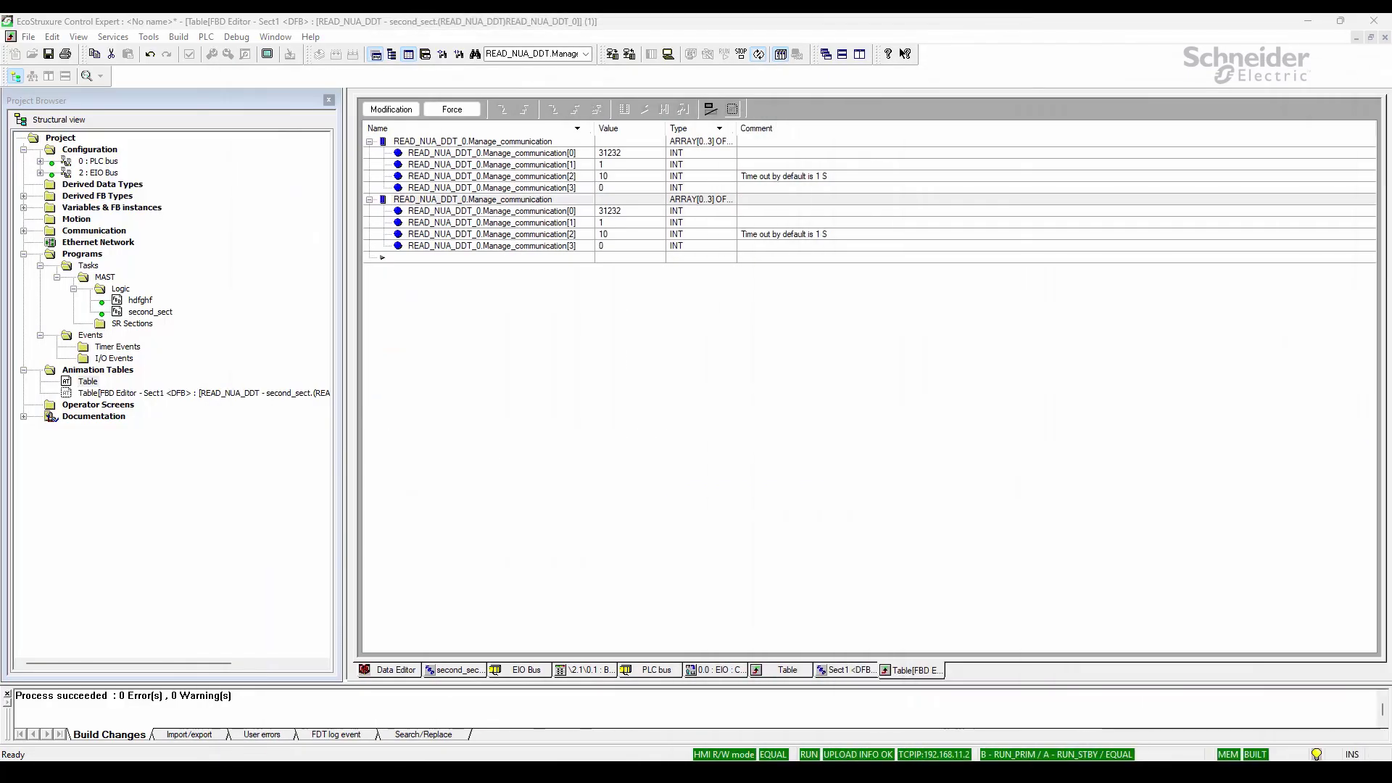
click(785, 669)
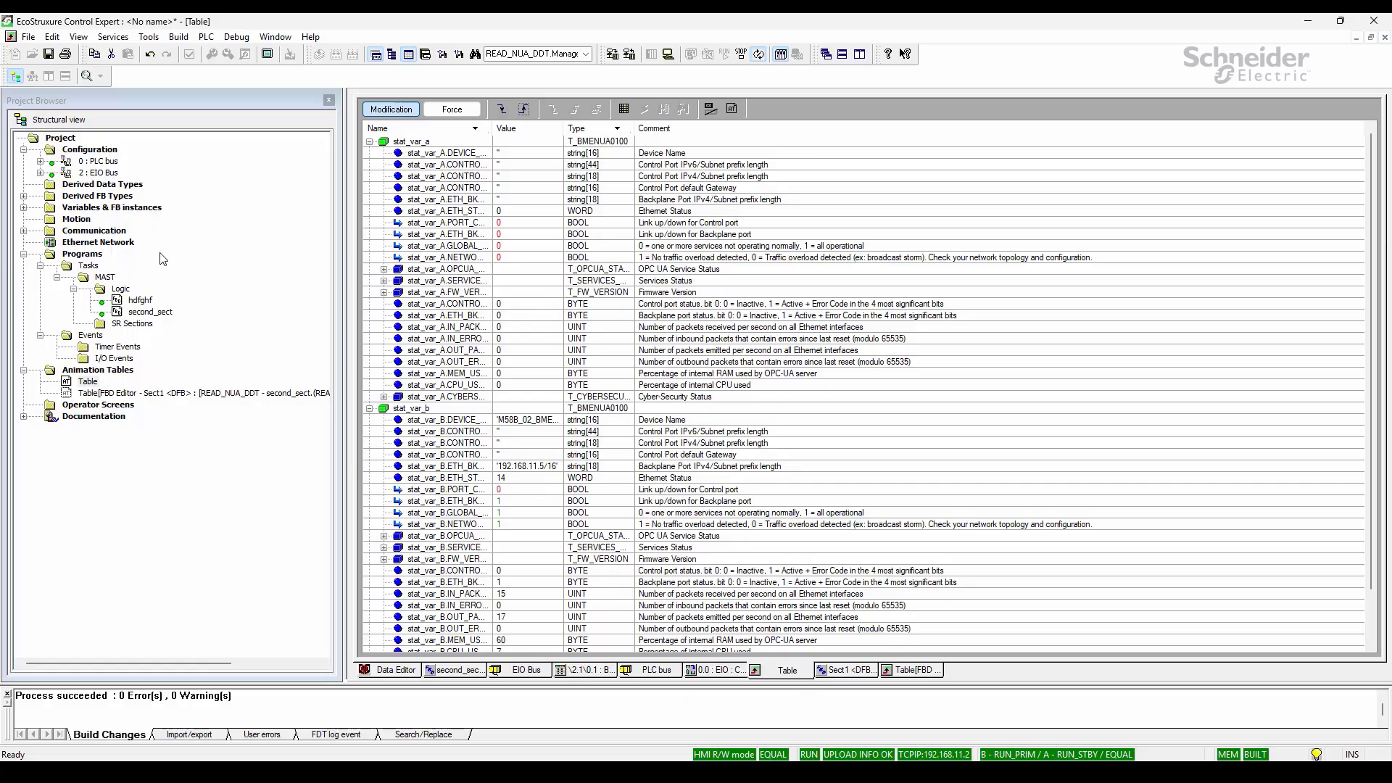
double_click(88, 162)
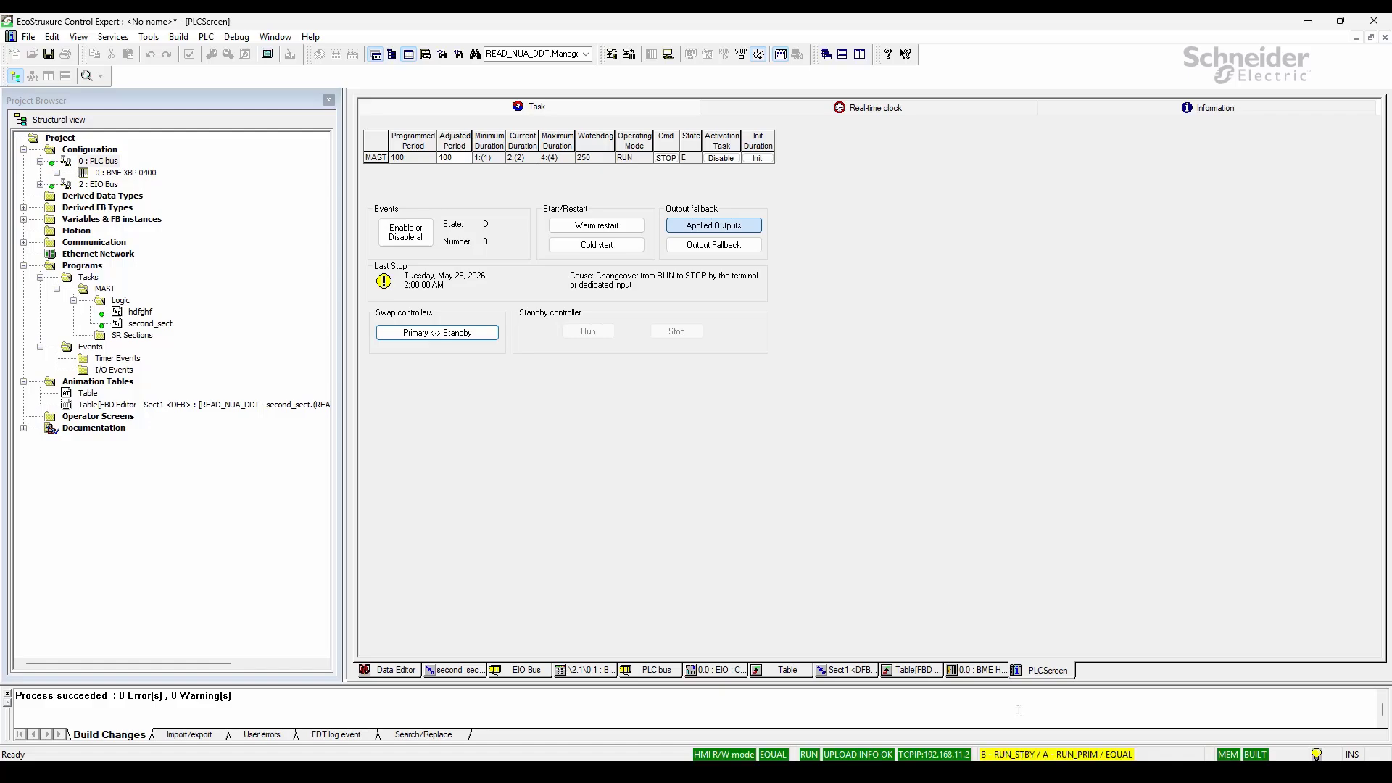
Examine the stat_var and Manage_communication animation tables in both Control Expert instances after the swap
click(785, 670)
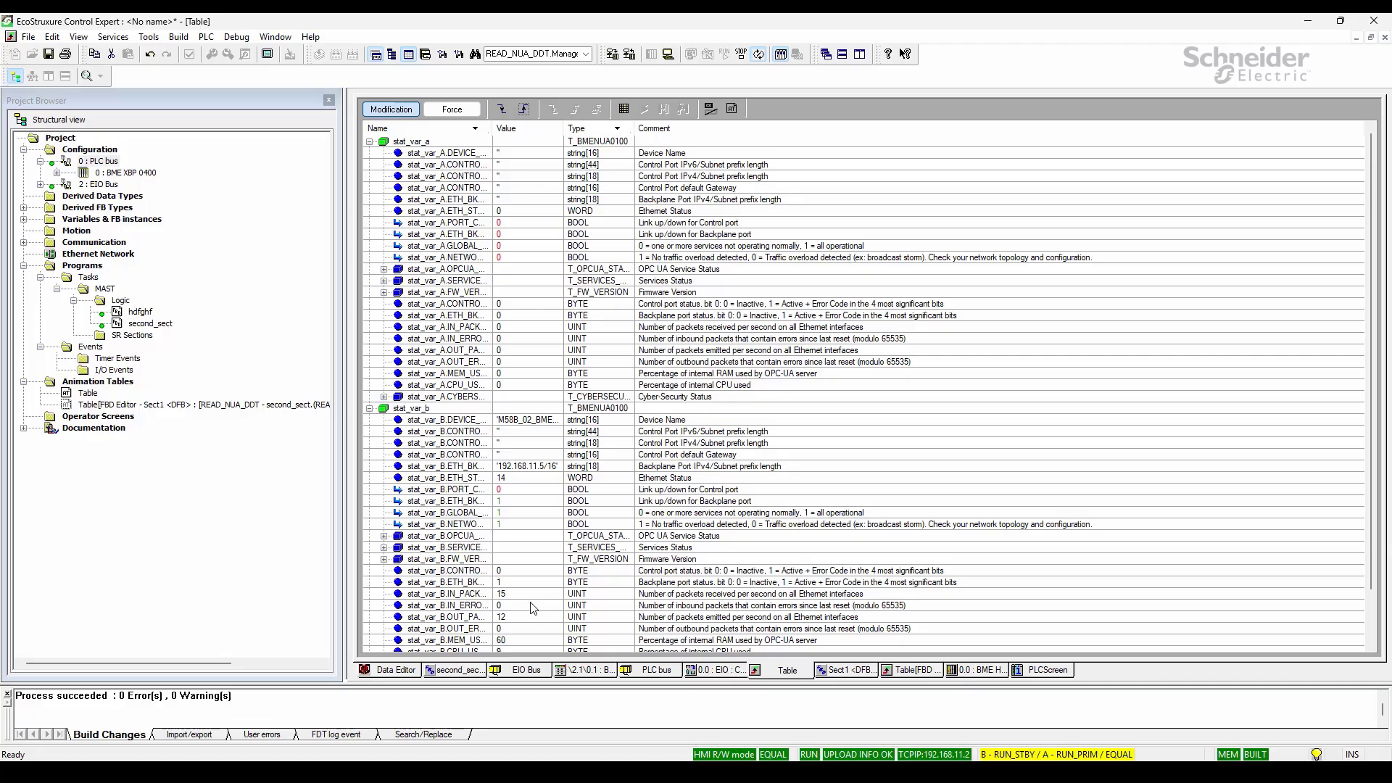
click(901, 670)
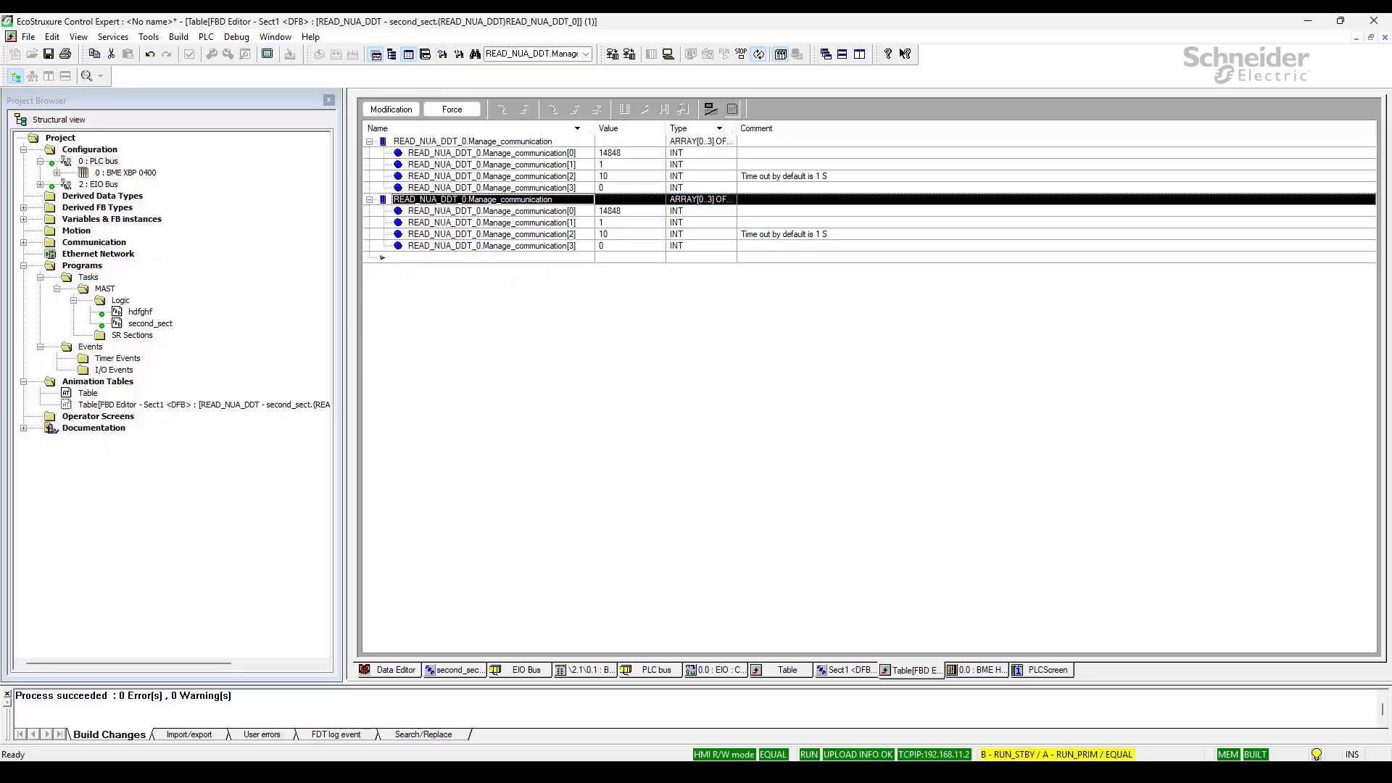
key(alt+Tab)
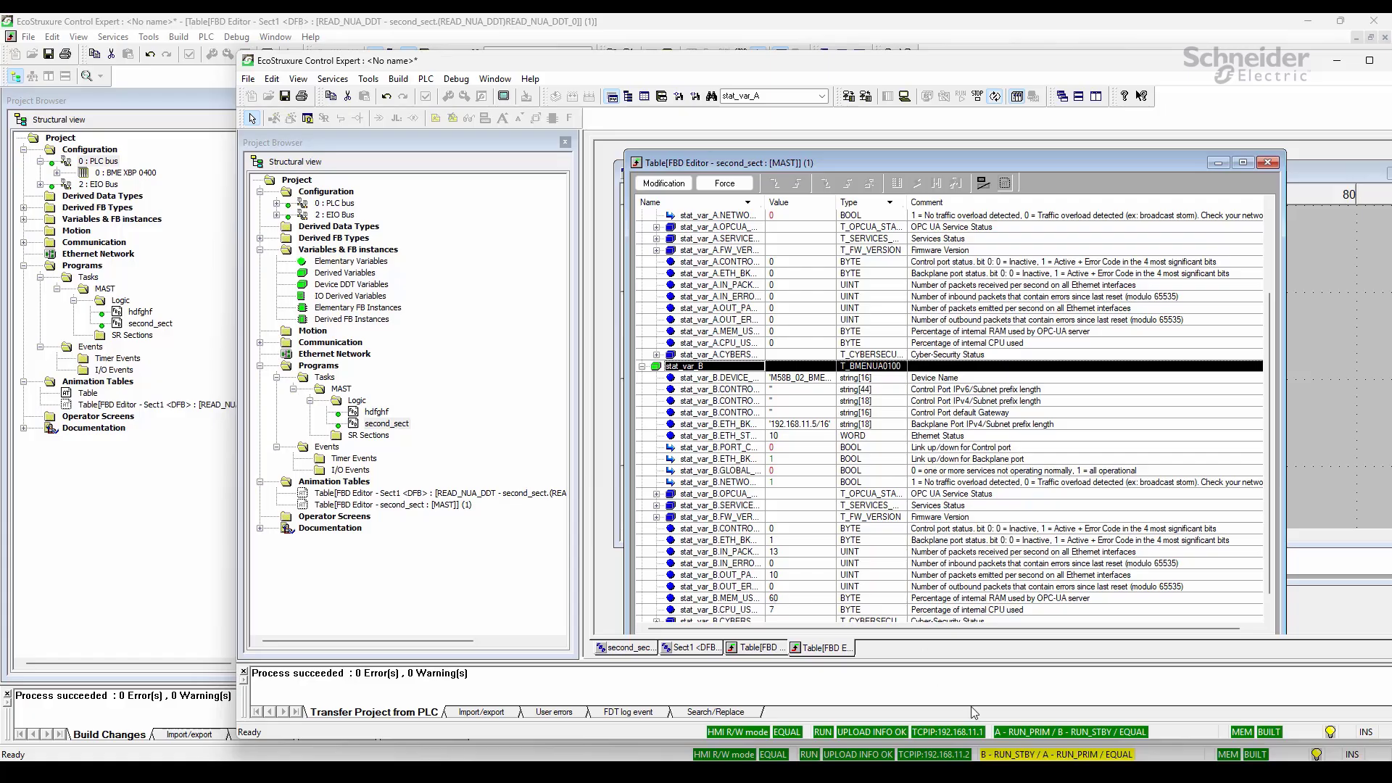
click(756, 648)
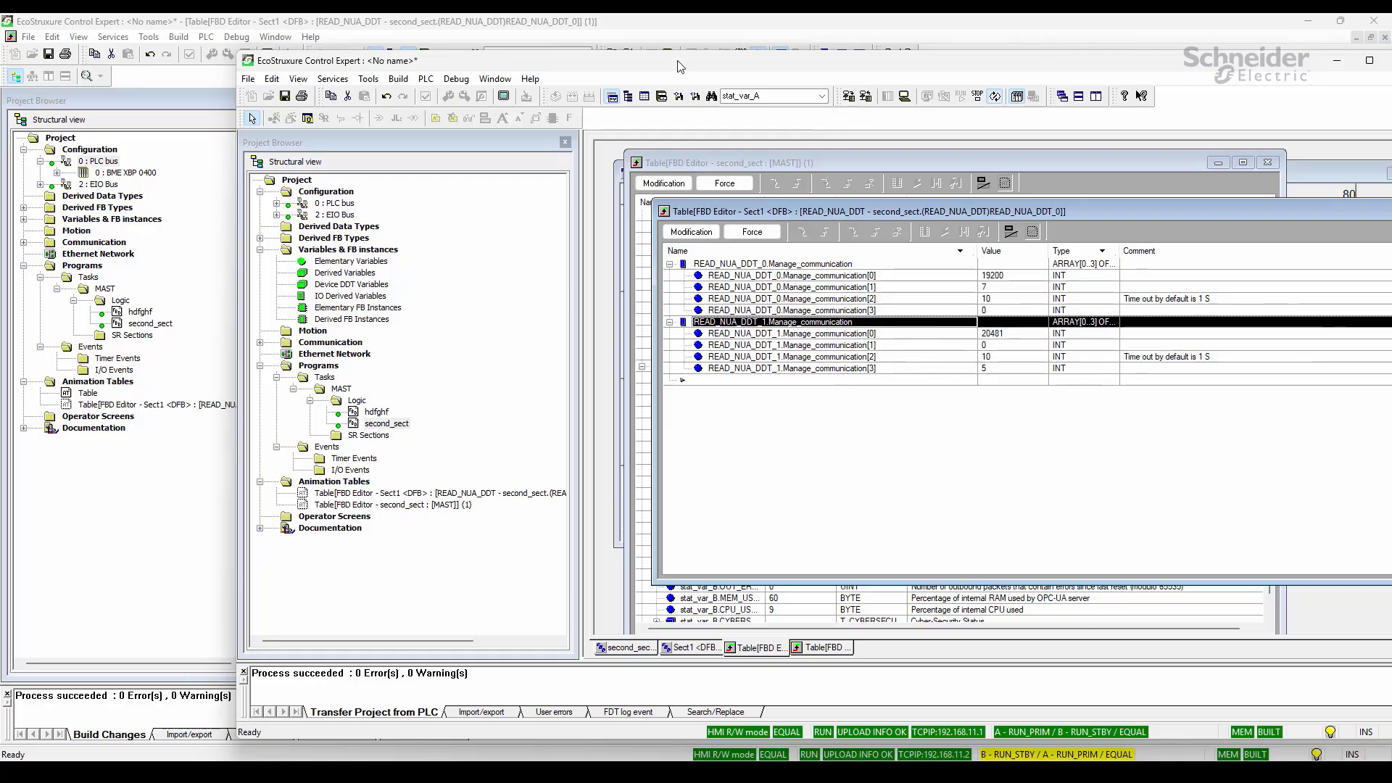
Open the BME H58 4040 CPU from the PLC bus of the 192.168.11.1 instance and swap the primary and standby controllers
drag(685, 61, 618, 74)
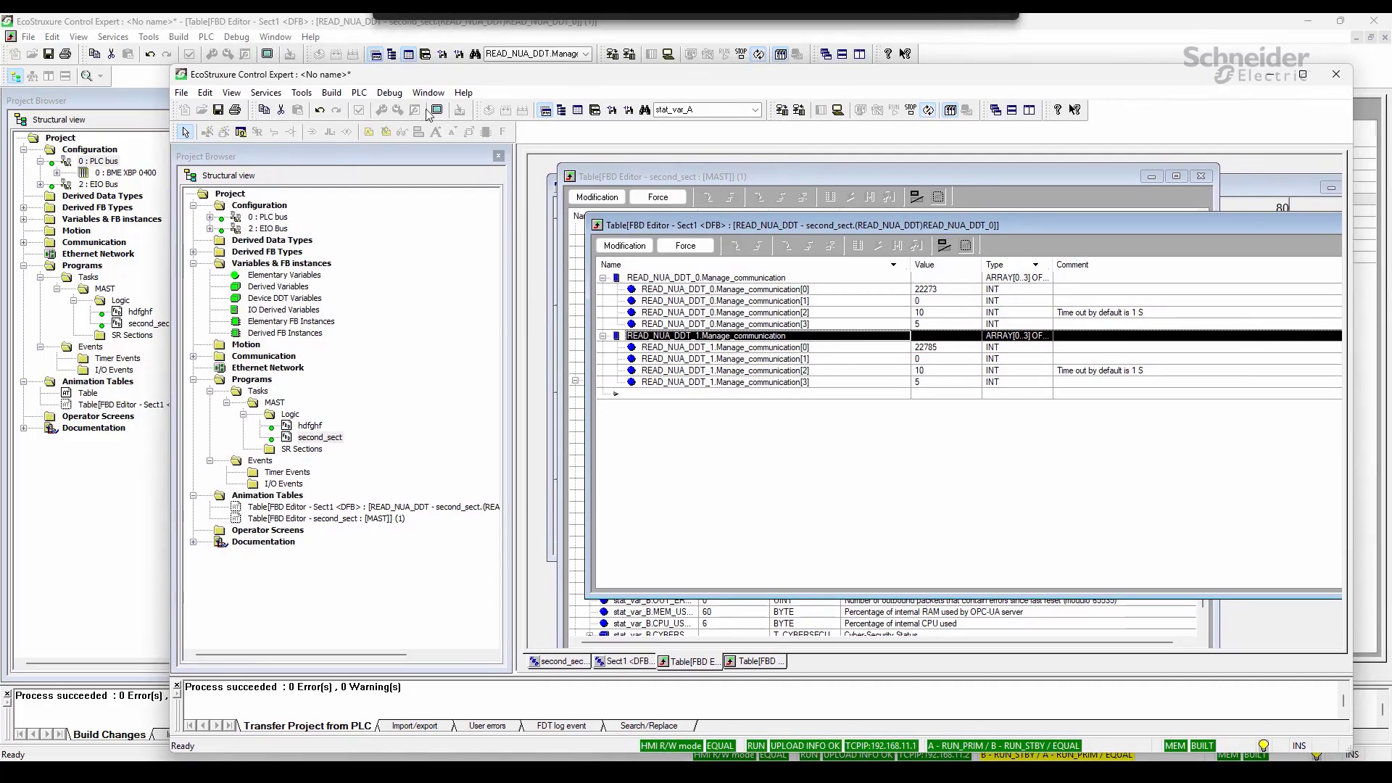
double_click(268, 217)
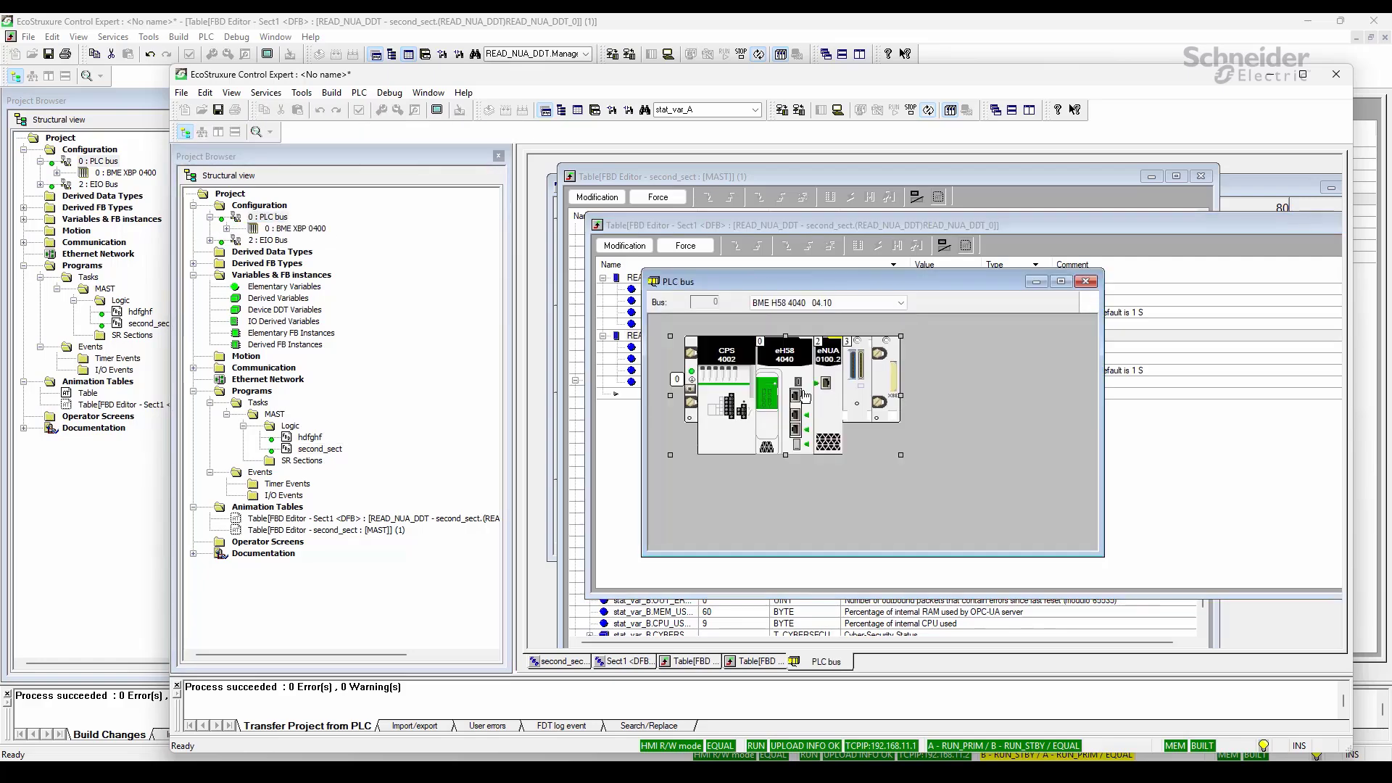
double_click(784, 370)
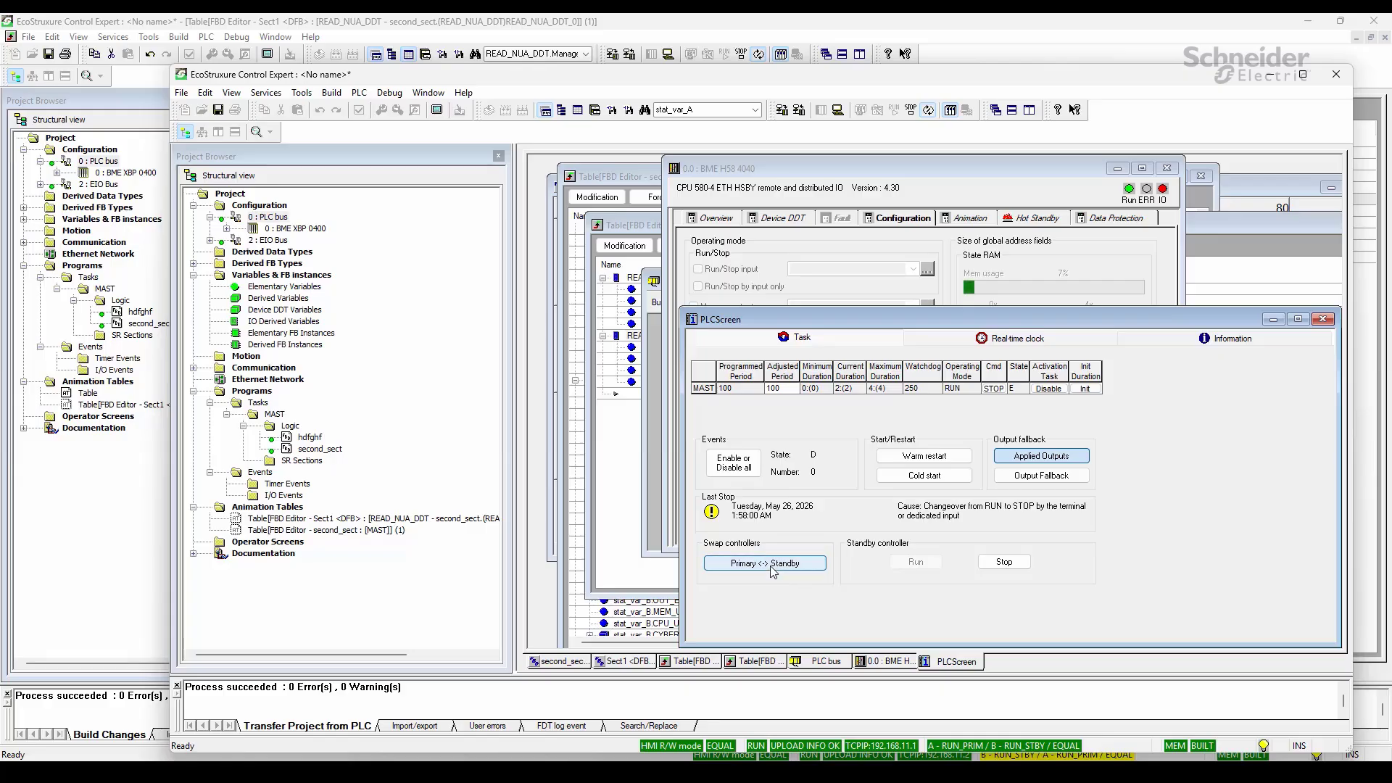
click(772, 573)
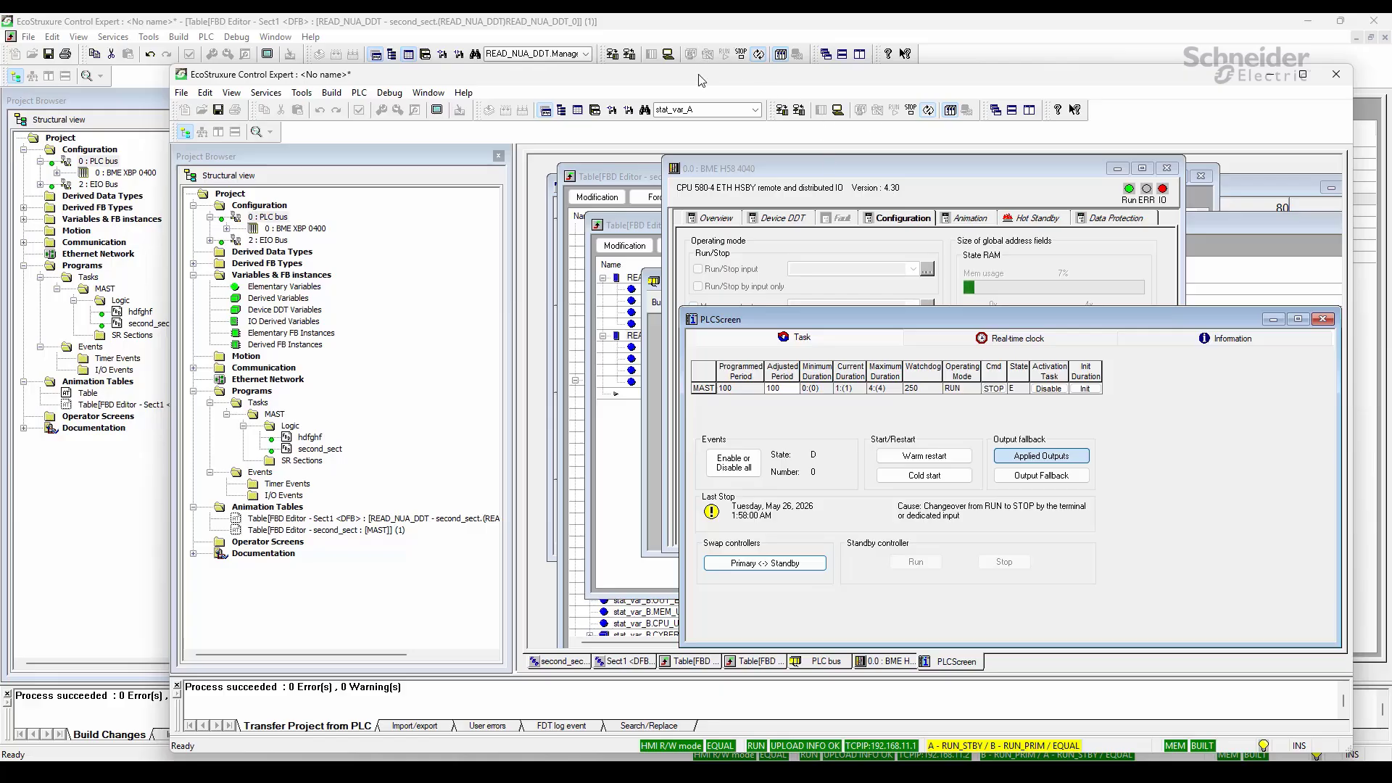
Close the PLC screen and CPU windows, and review the Manage_communication tables on both instances and the stat_var table on 192.168.11.2
click(1171, 175)
click(1171, 174)
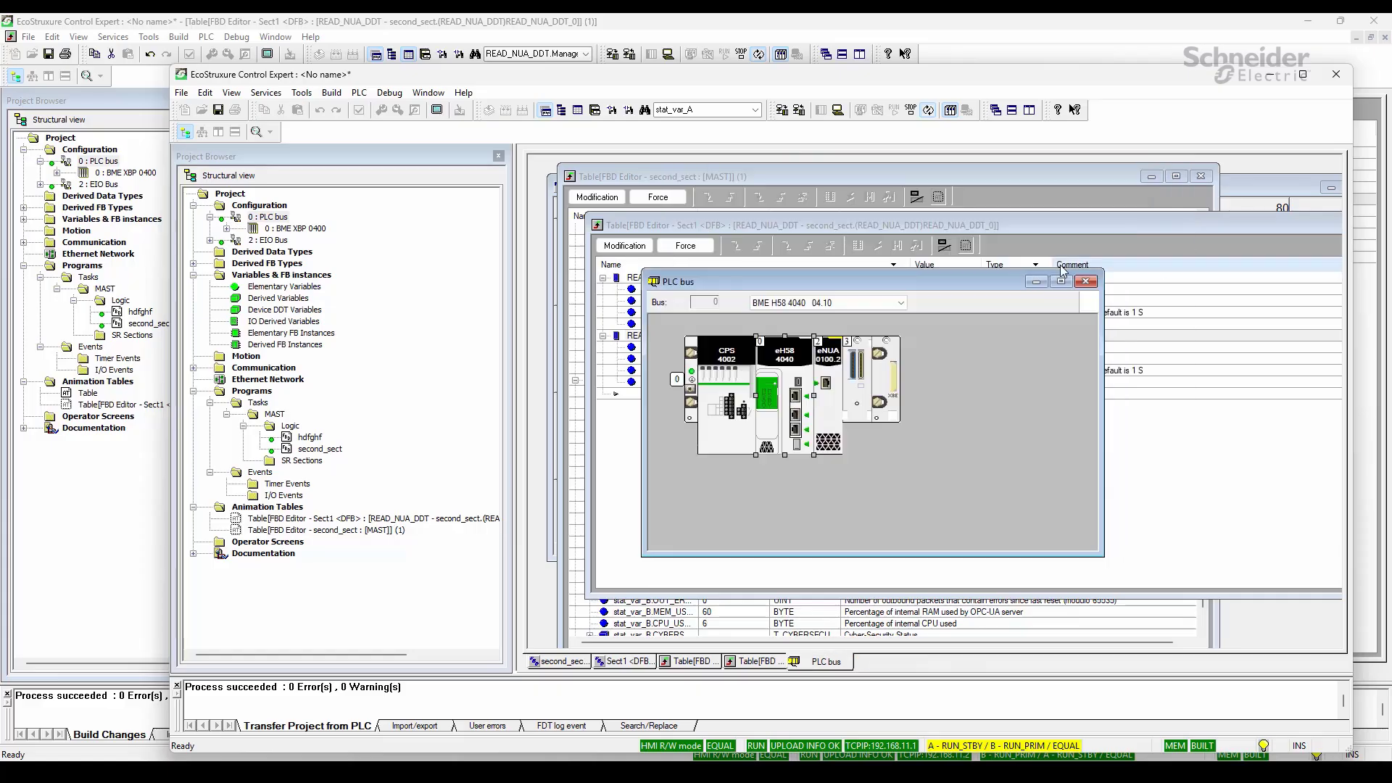
click(691, 662)
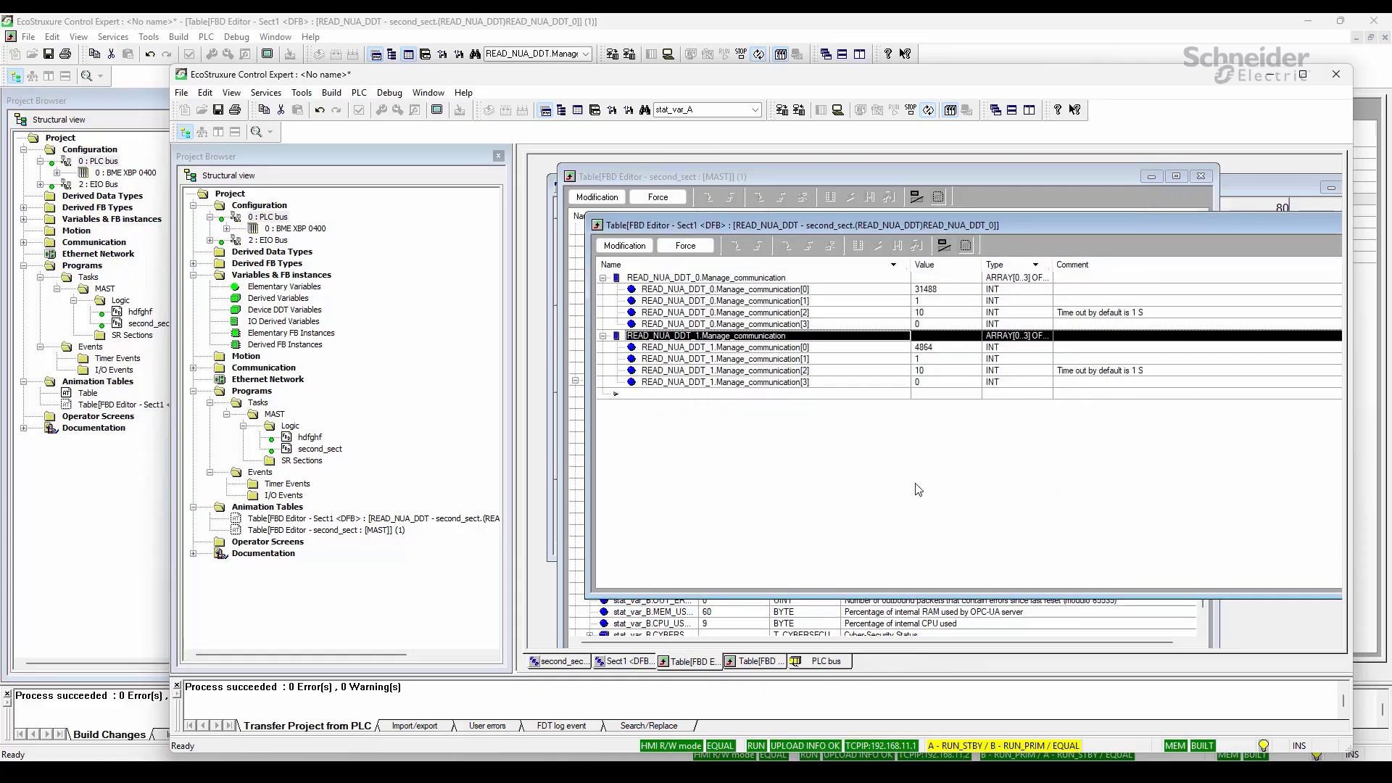
click(792, 181)
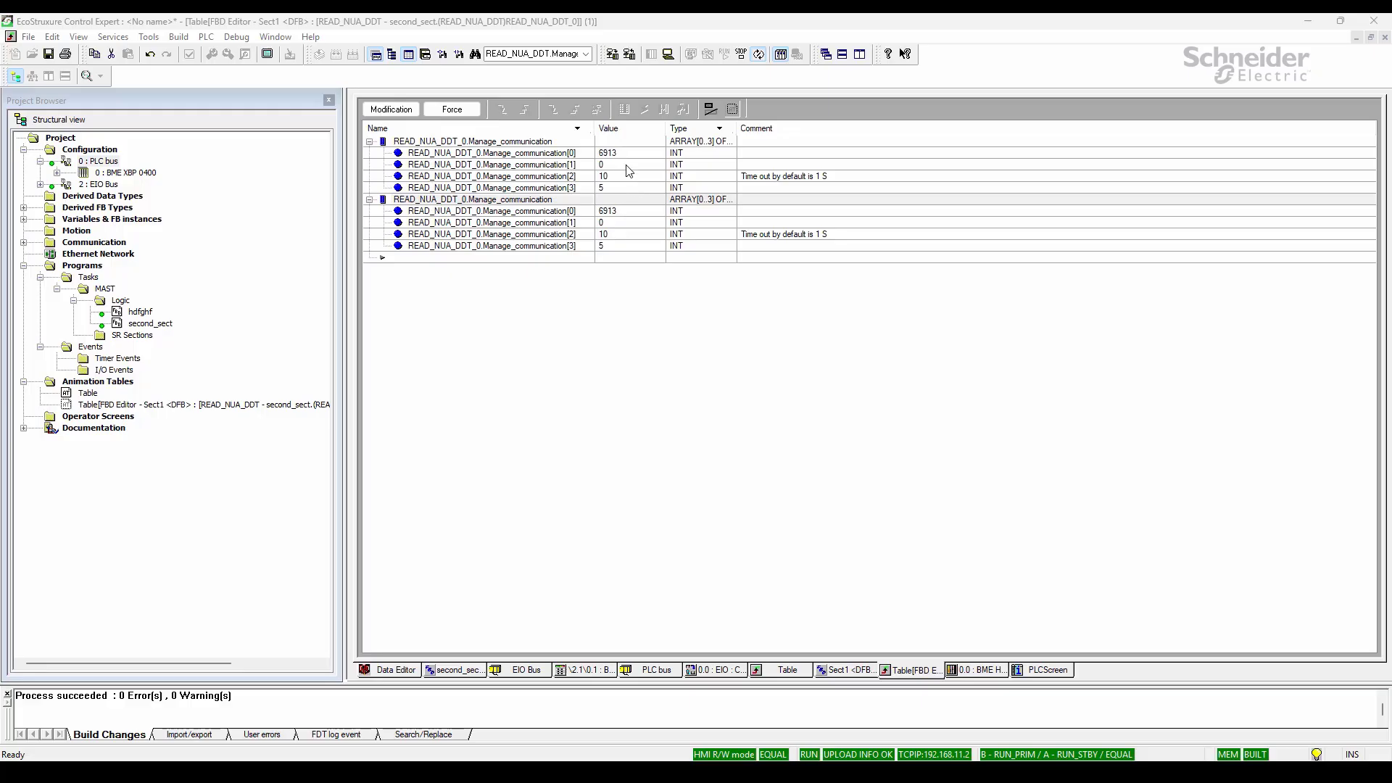
click(773, 671)
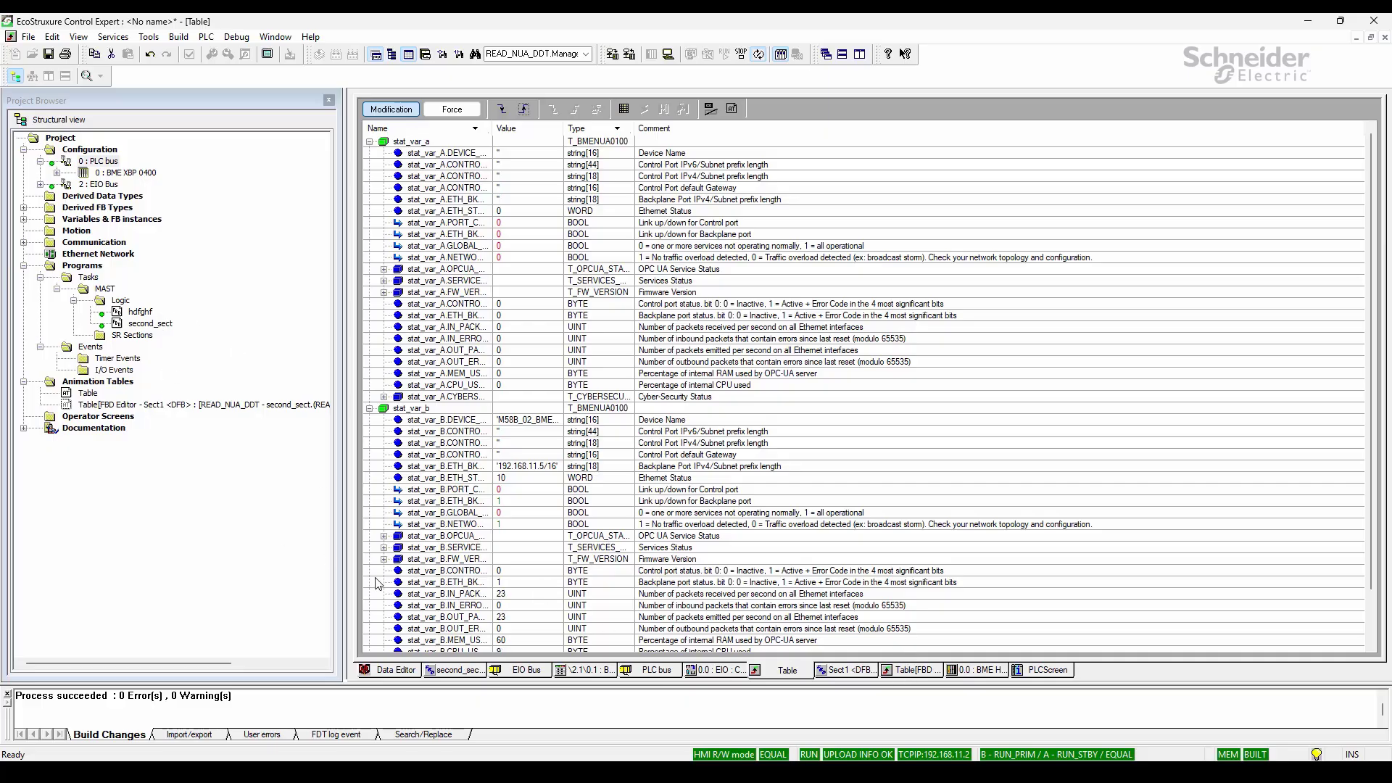
Show the function blocks in the Data Editor to check Exchange On STBY for READ_NUA_DDT_0 and READ_NUA_DDT_1
click(406, 670)
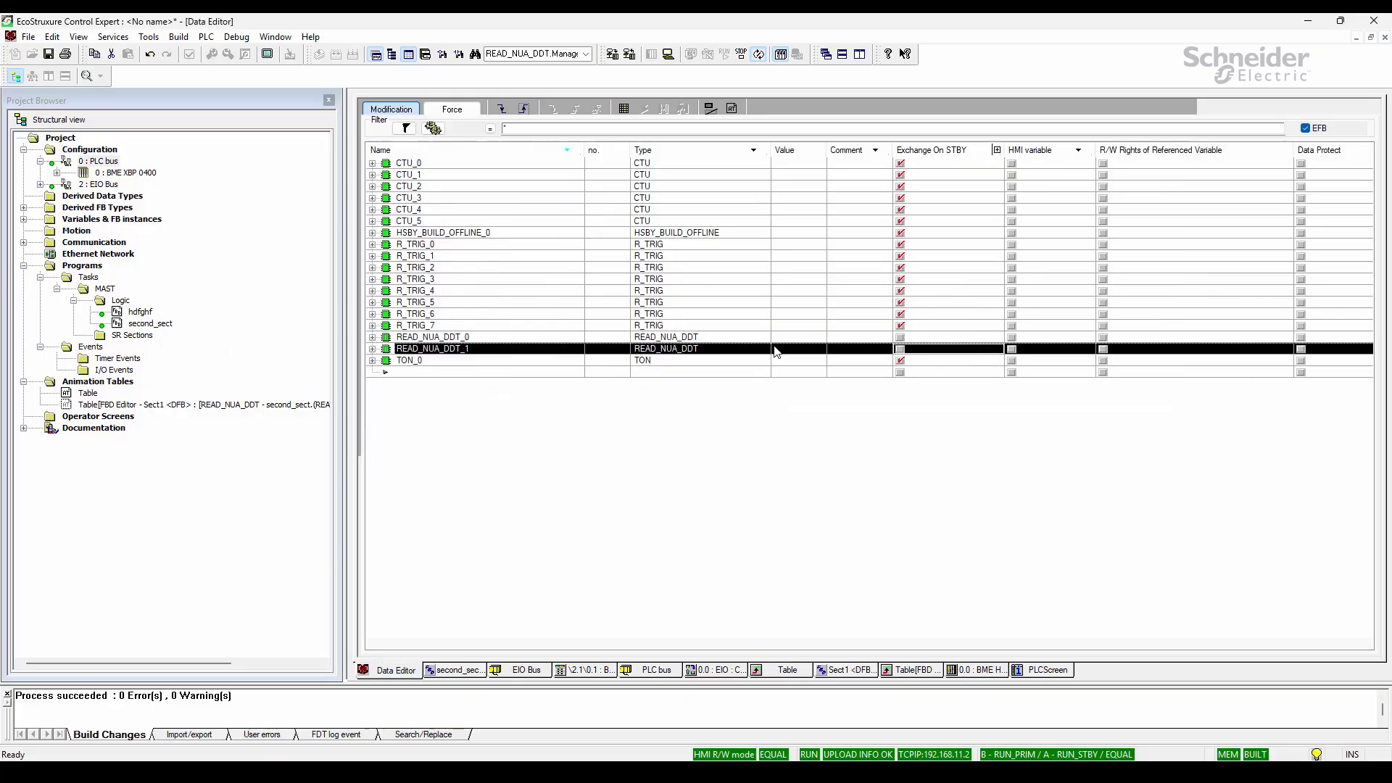
click(476, 109)
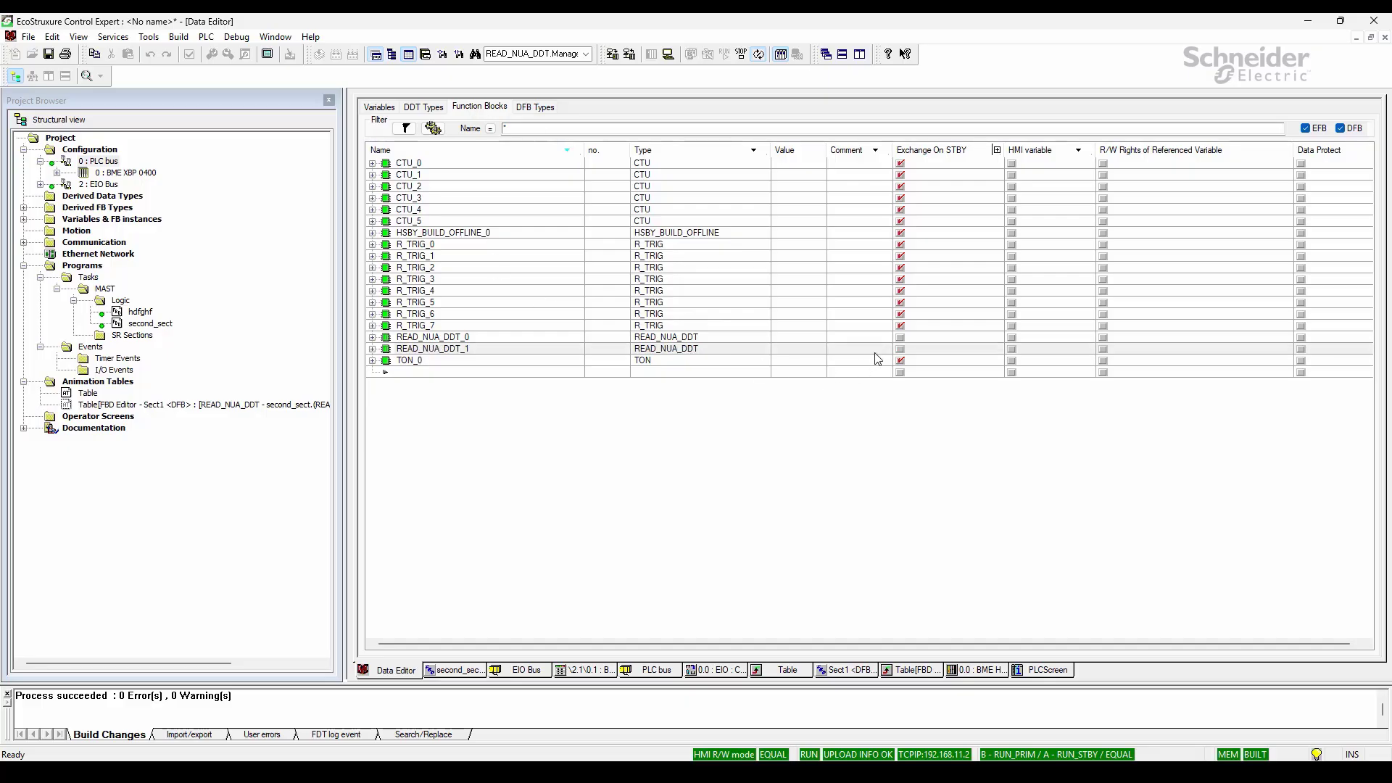